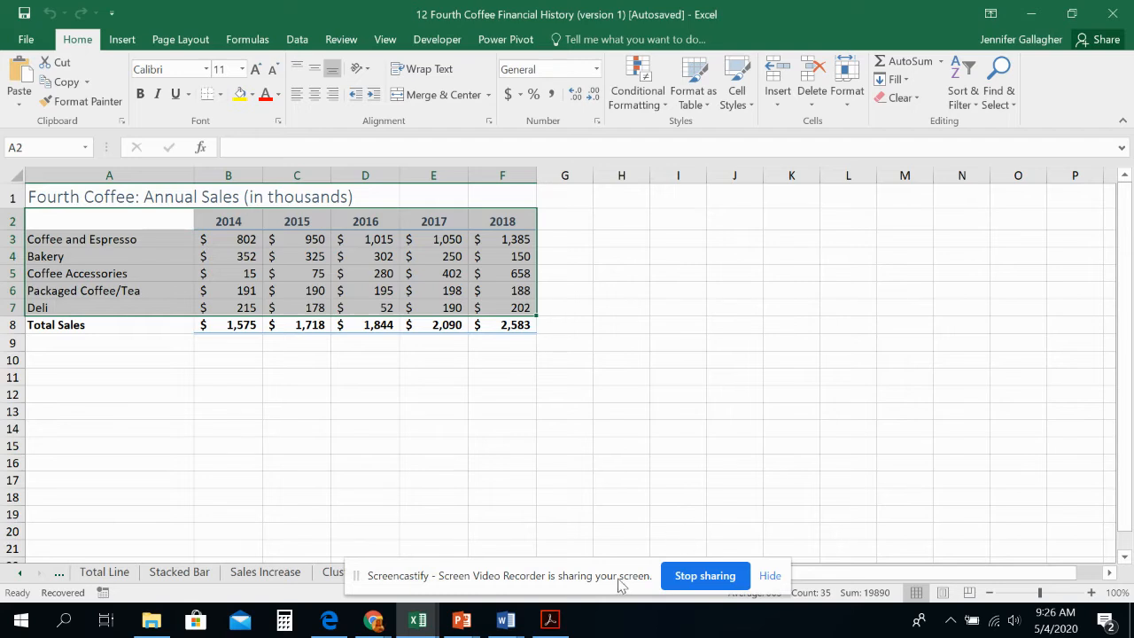
Step: Create a copy of the Sales worksheet and place it at the end of the workbook
drag(620, 583, 873, 233)
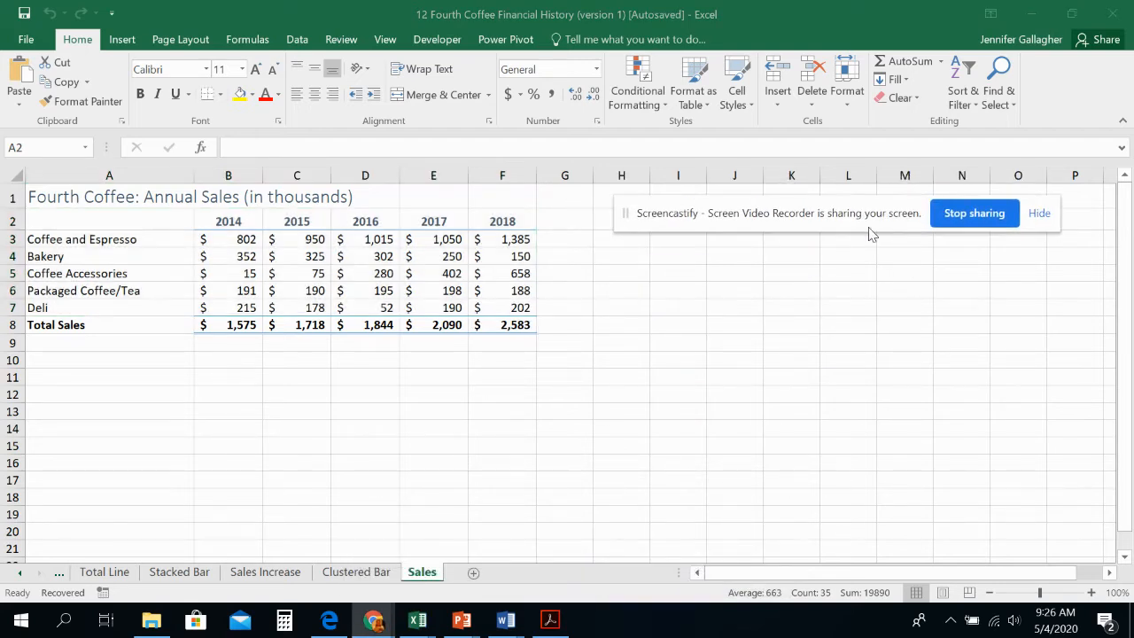
click(438, 576)
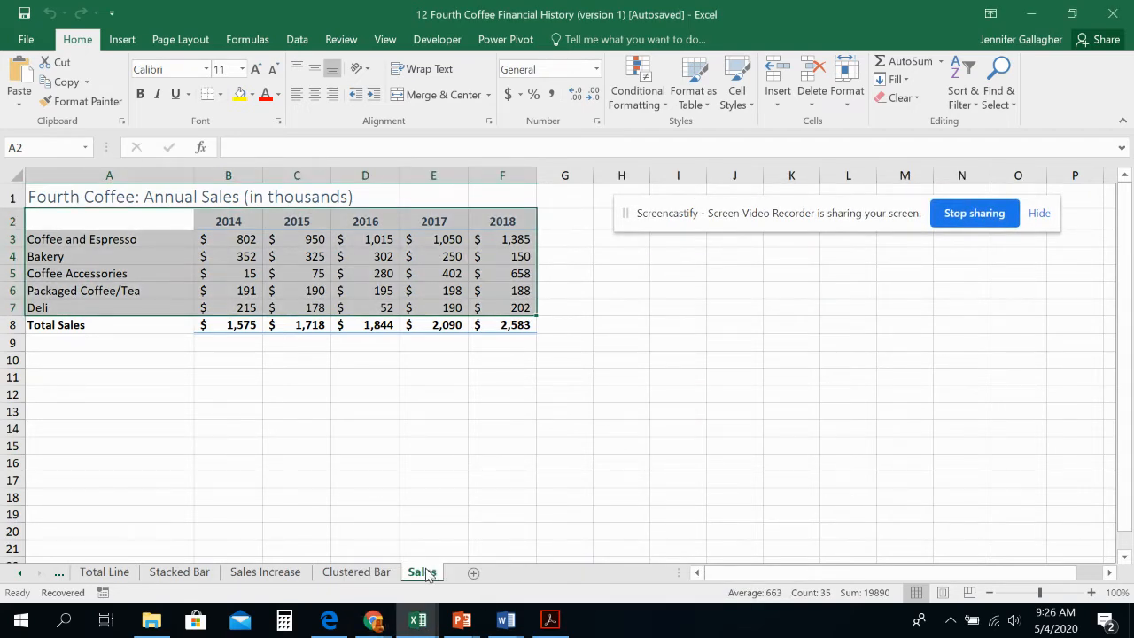
right_click(438, 577)
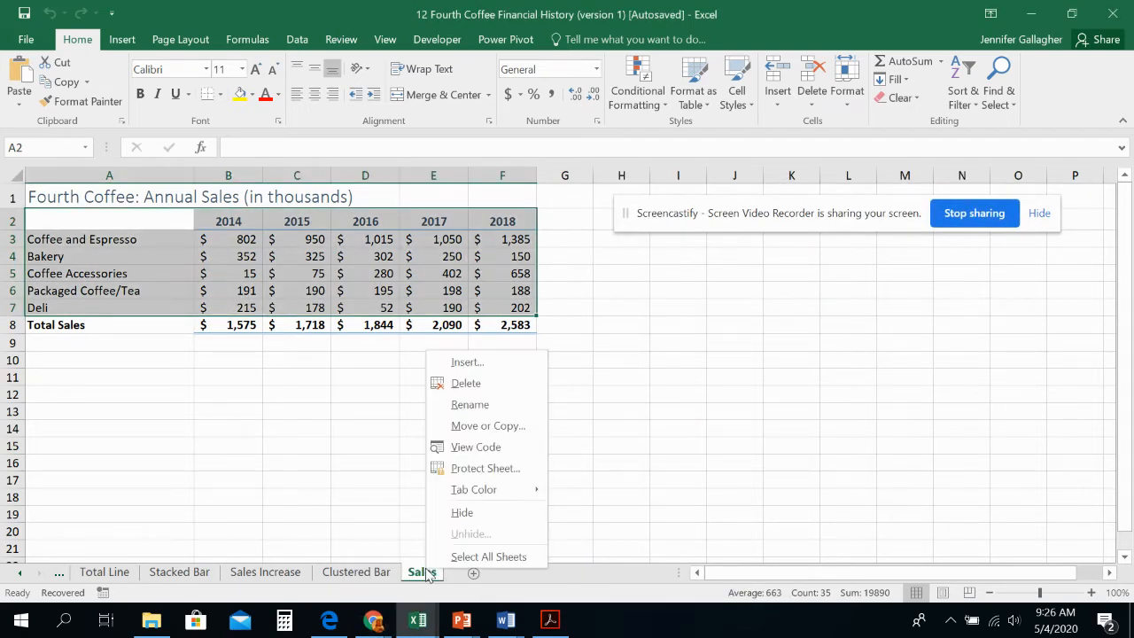
click(476, 429)
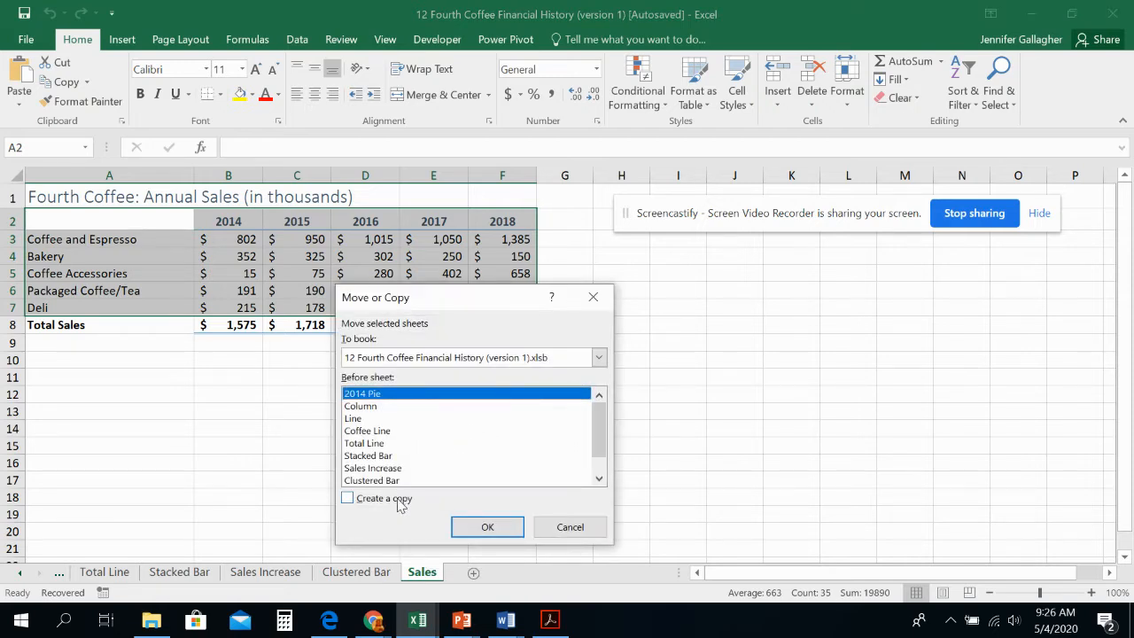
click(401, 504)
drag(597, 421, 598, 449)
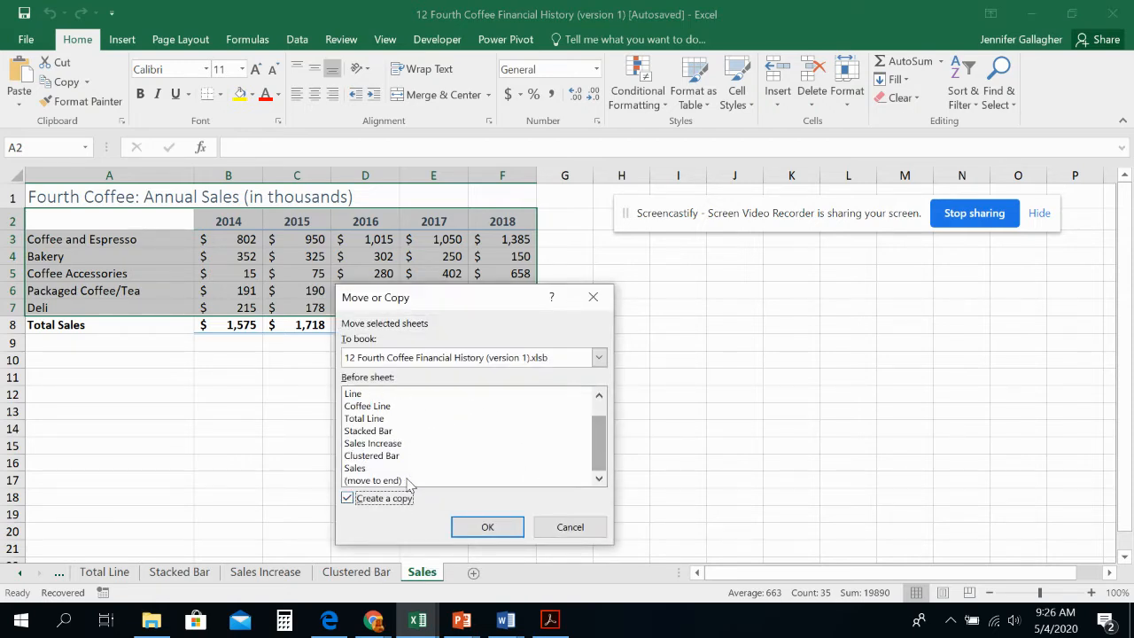
click(403, 481)
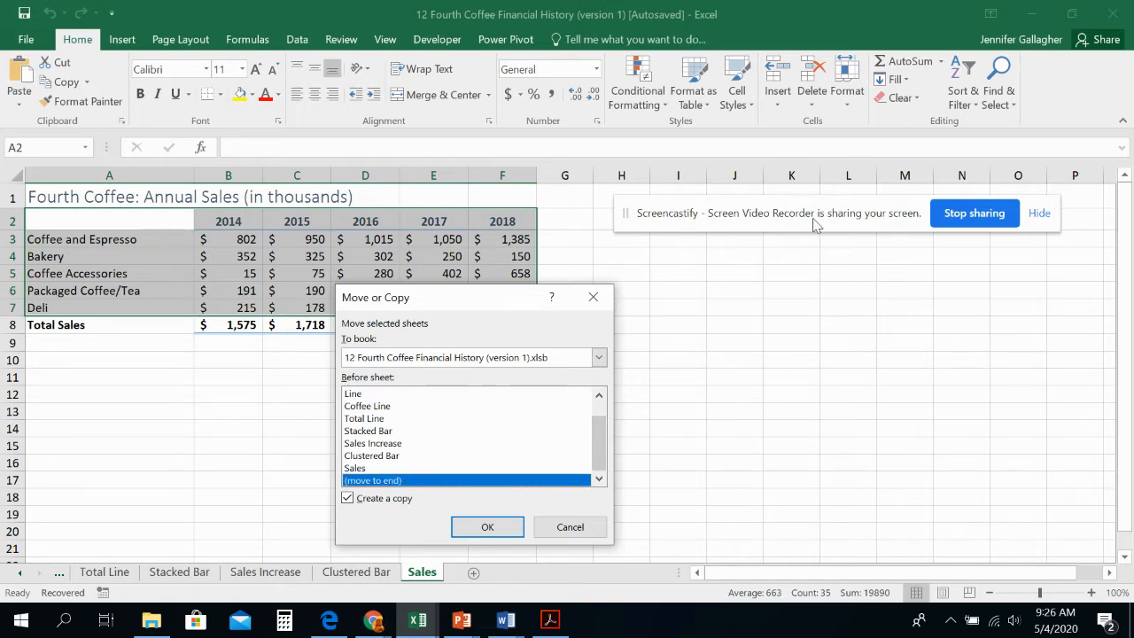
click(496, 531)
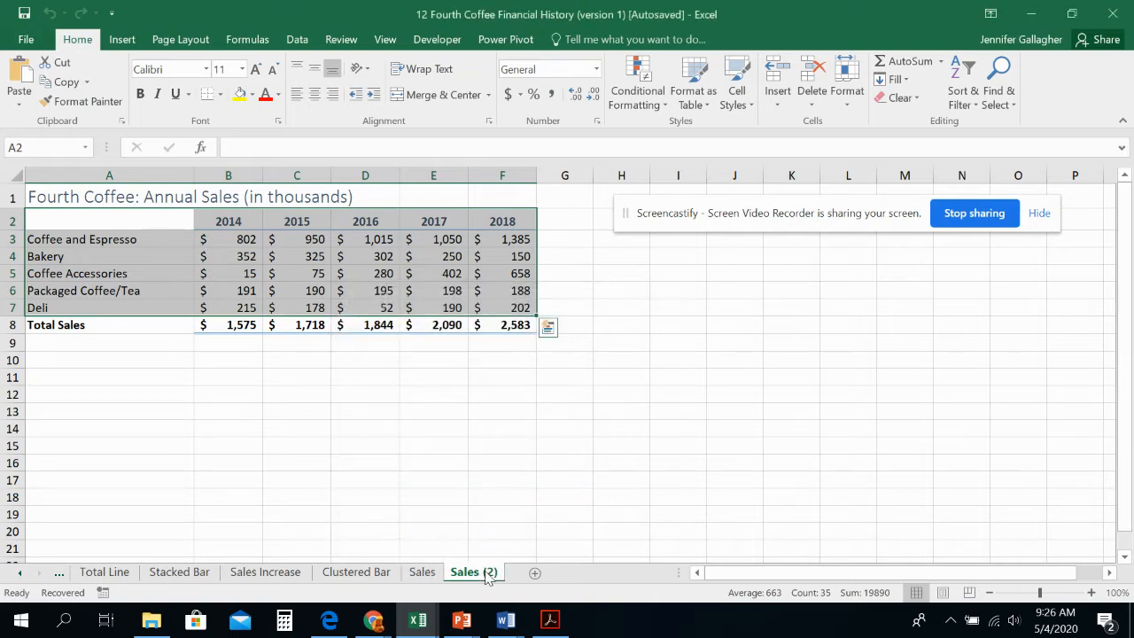
Step: Rename the copied Sales worksheet to "Sales Exp"
double_click(489, 572)
click(493, 573)
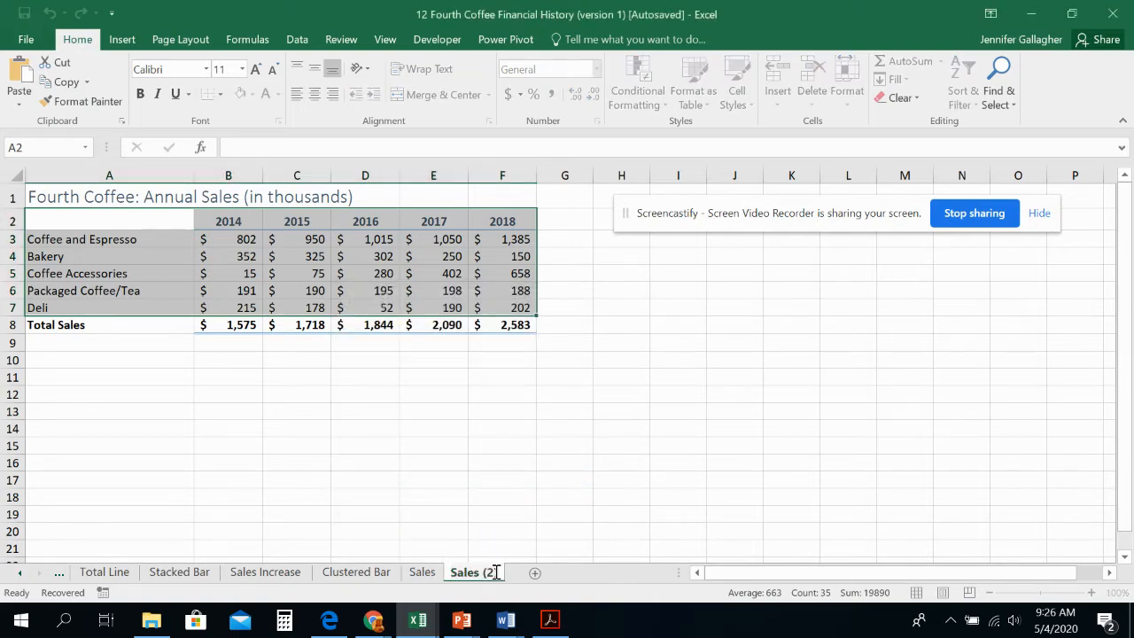
key(BackSpace)
key(BackSpace)
key(BackSpace)
text(Exp)
key(Return)
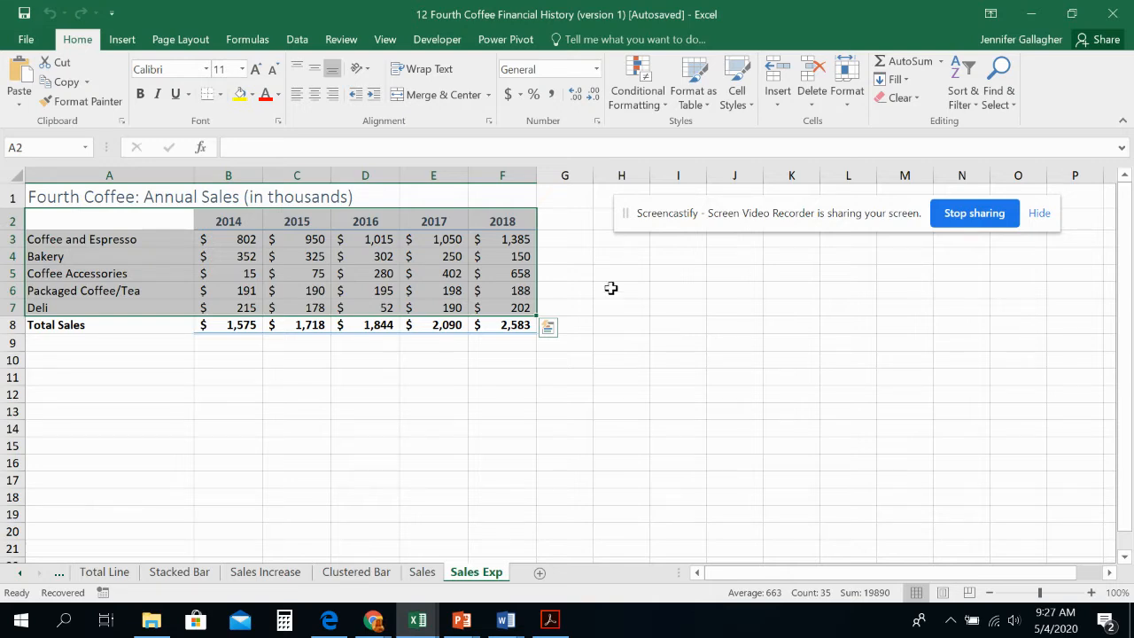
Step: Insert a 2-D clustered column chart from the selected sales data A2:F7 and move it beside the table
click(127, 42)
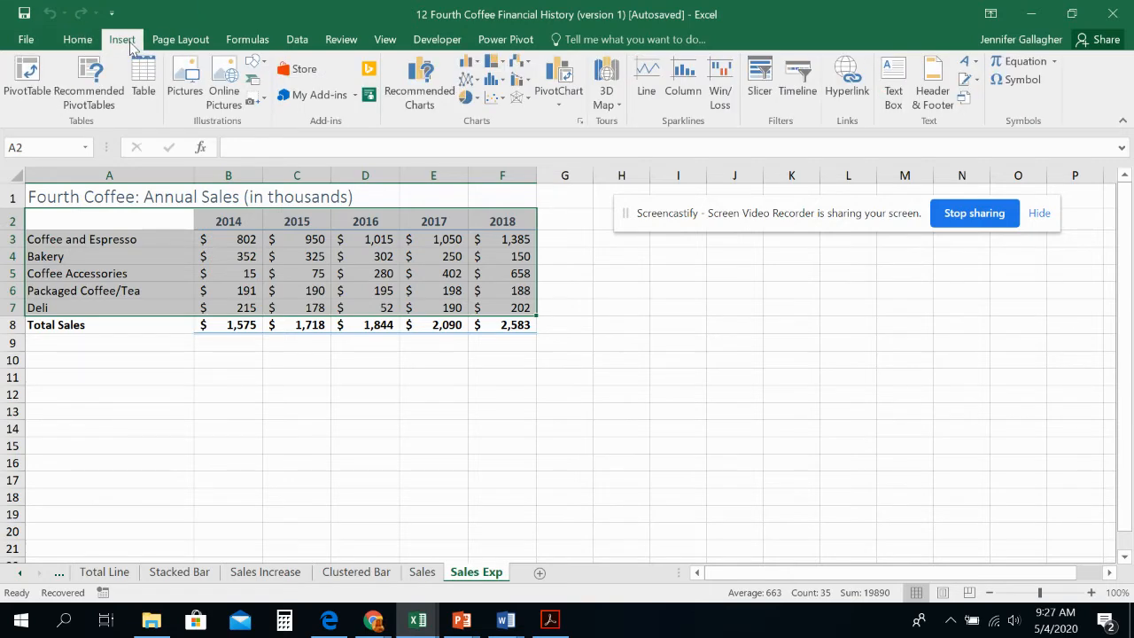
click(478, 63)
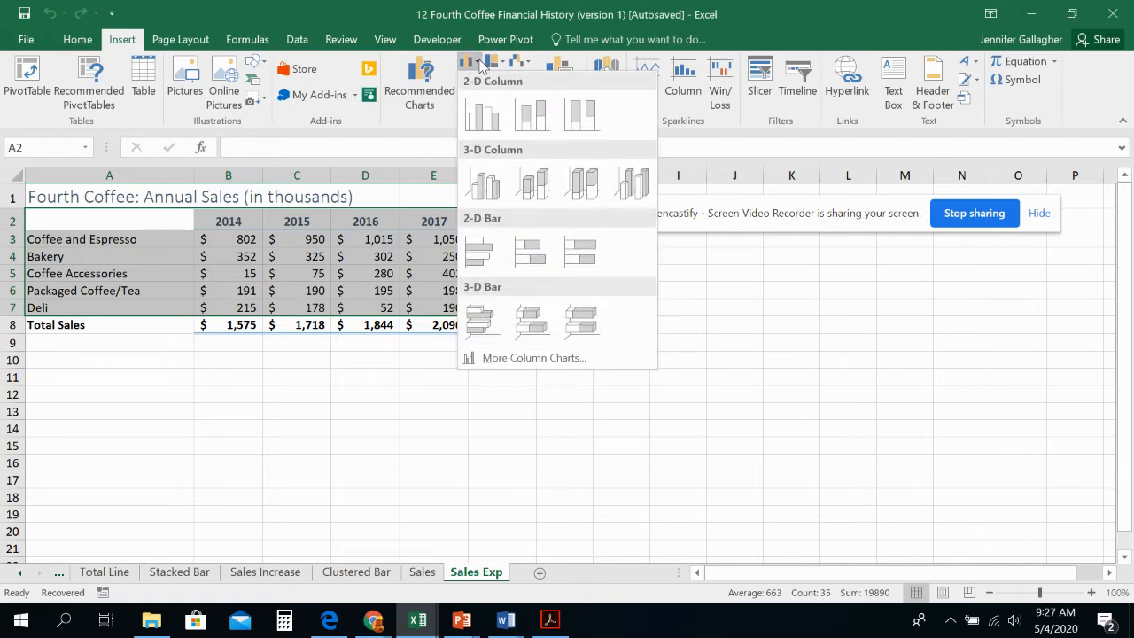
click(480, 121)
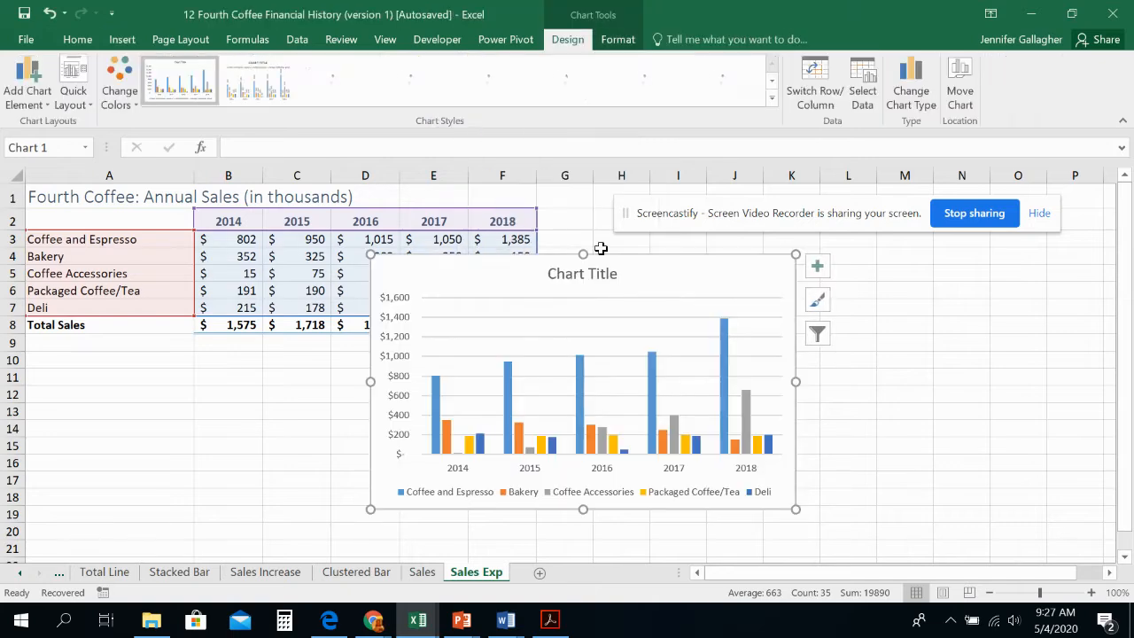
mouse_move(622, 265)
mouse_down()
mouse_move(820, 298)
mouse_move(830, 276)
mouse_up()
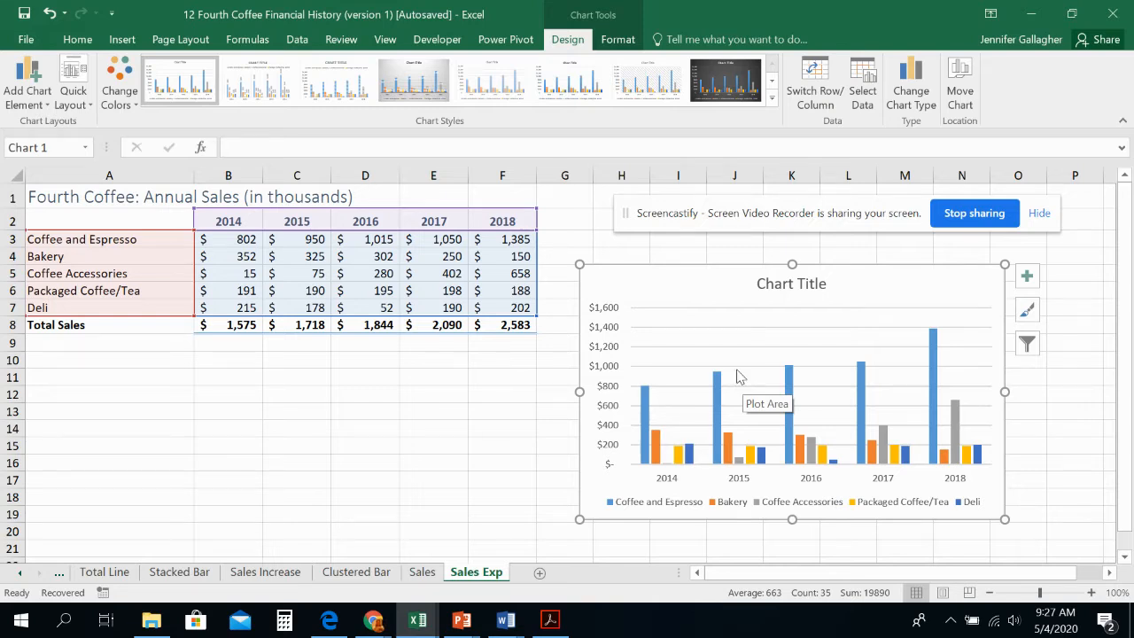
Step: Insert a blank row above the Bakery row and another above the Deli row
click(13, 256)
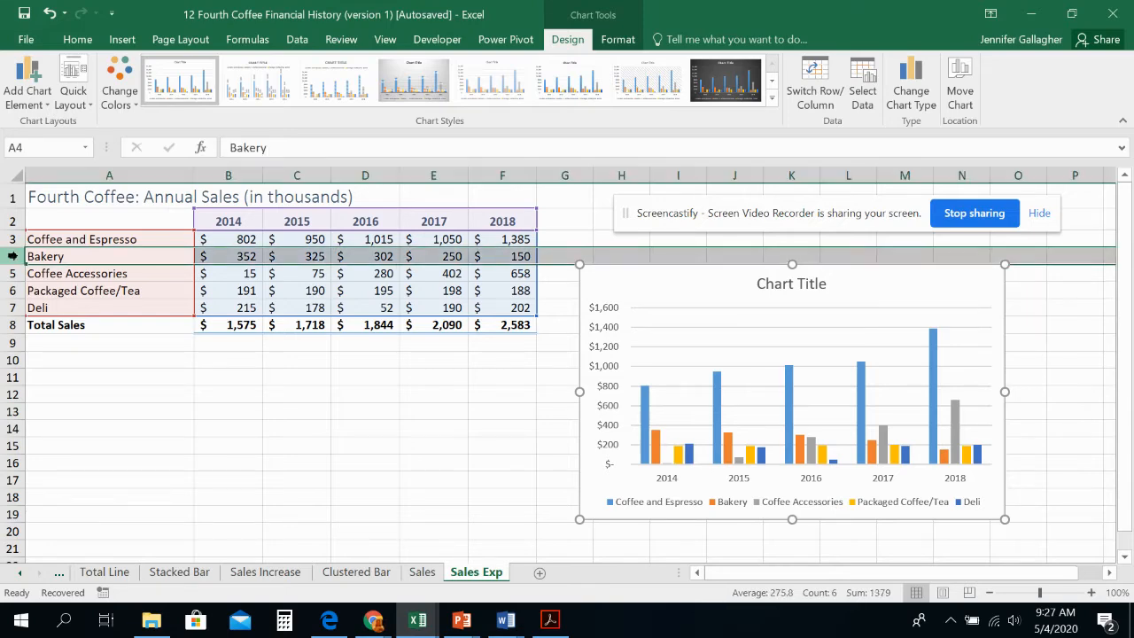
right_click(14, 257)
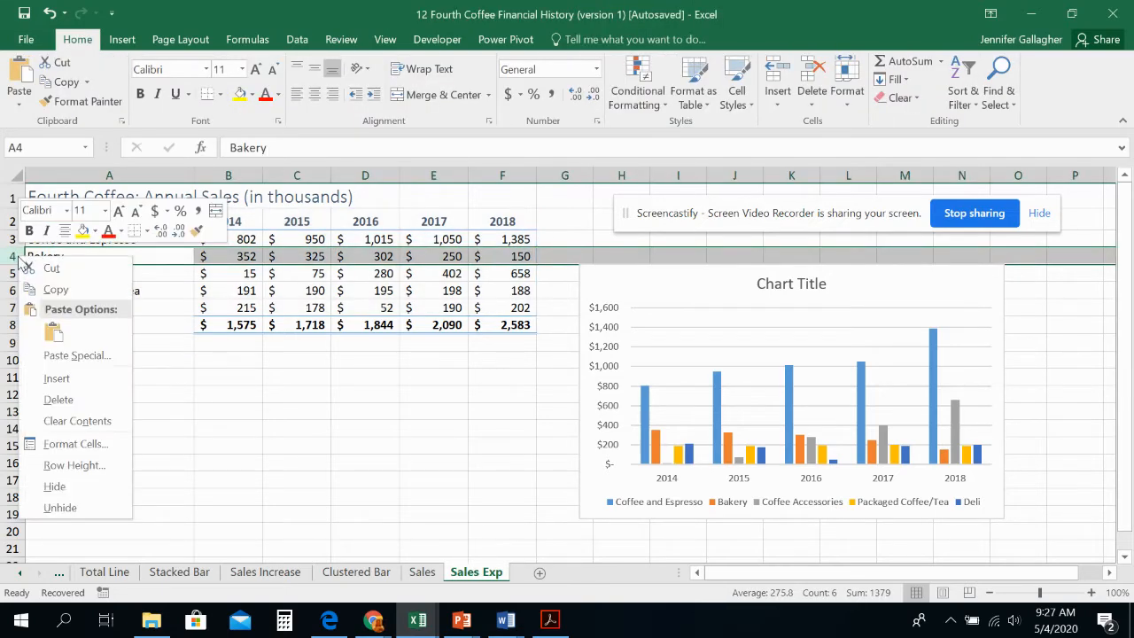
click(96, 378)
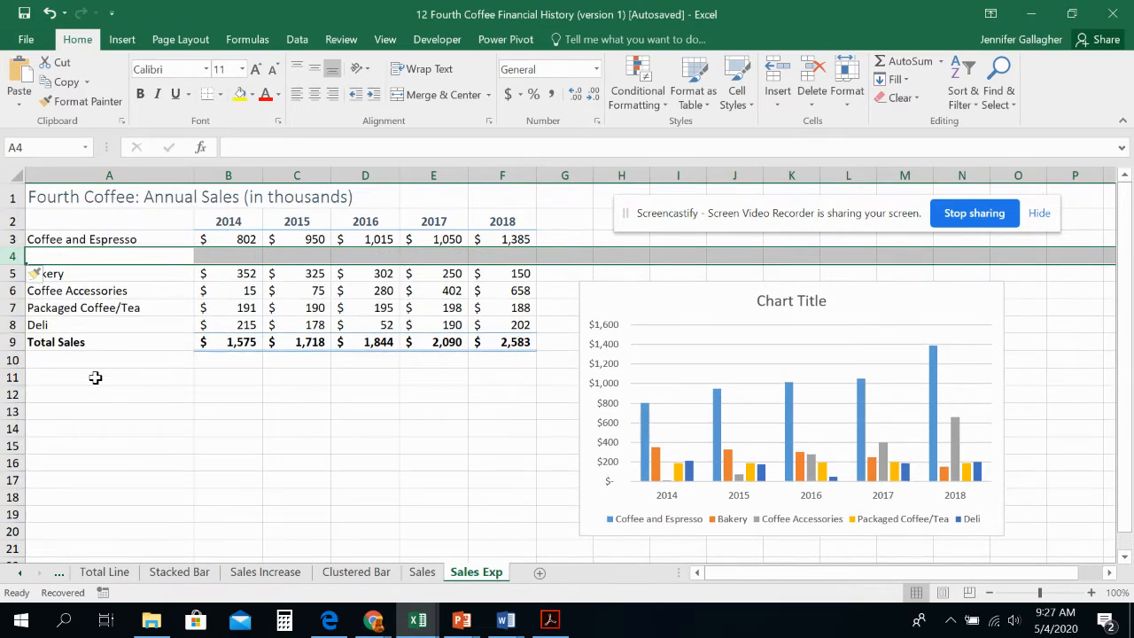
click(13, 324)
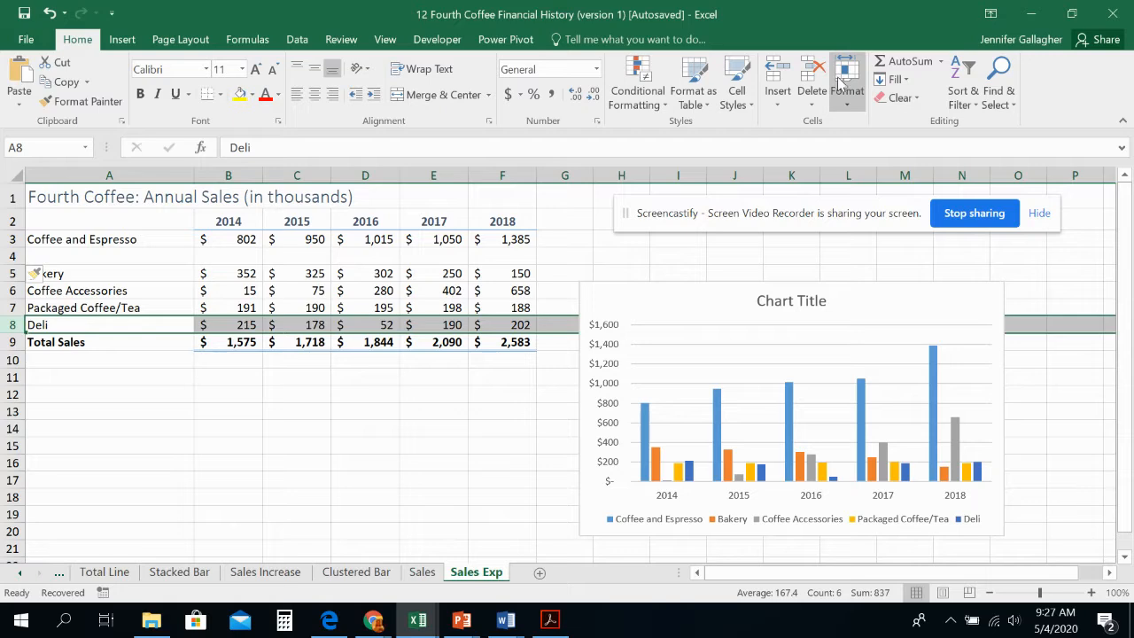
click(788, 106)
click(792, 145)
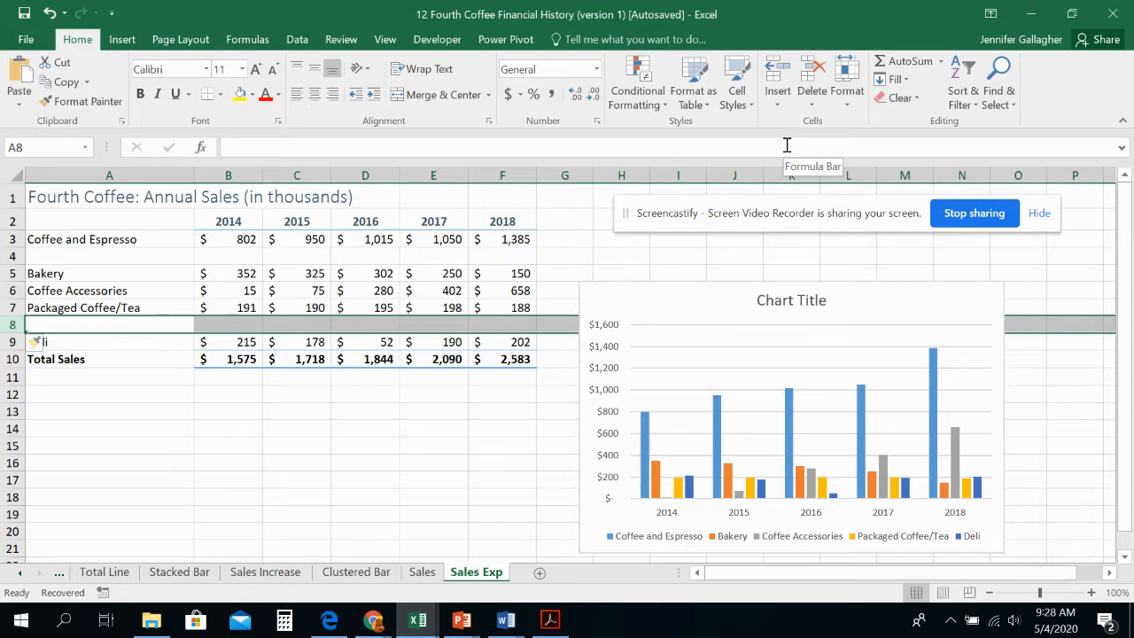
Step: Change the Coffee and Espresso label in A3 to "Coffee"
click(172, 239)
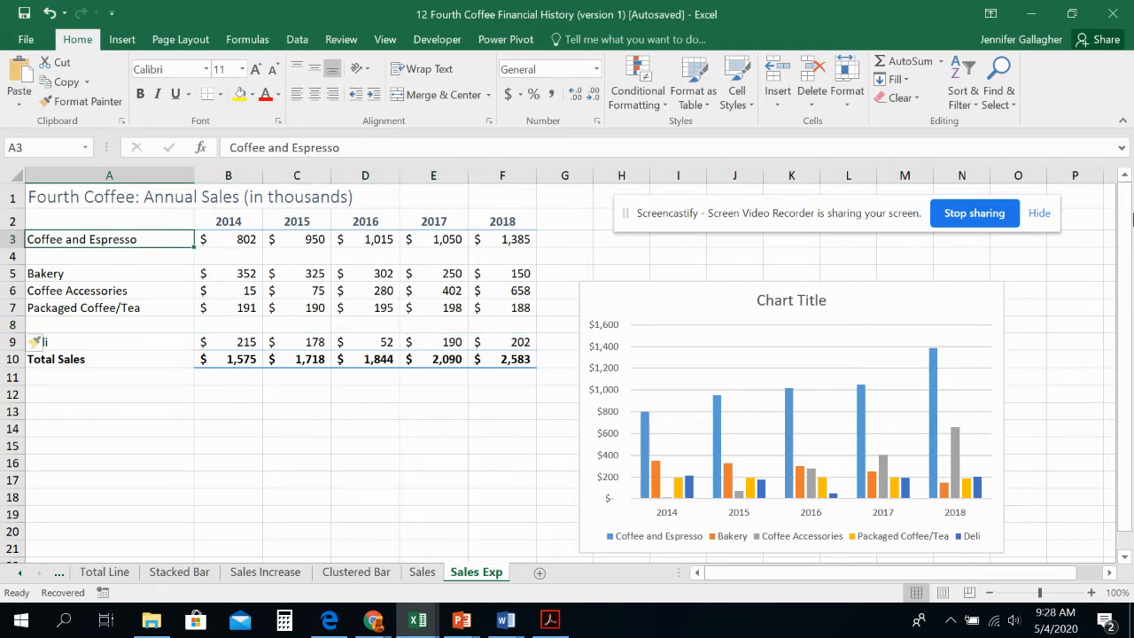
text(Coffee)
key(Tab)
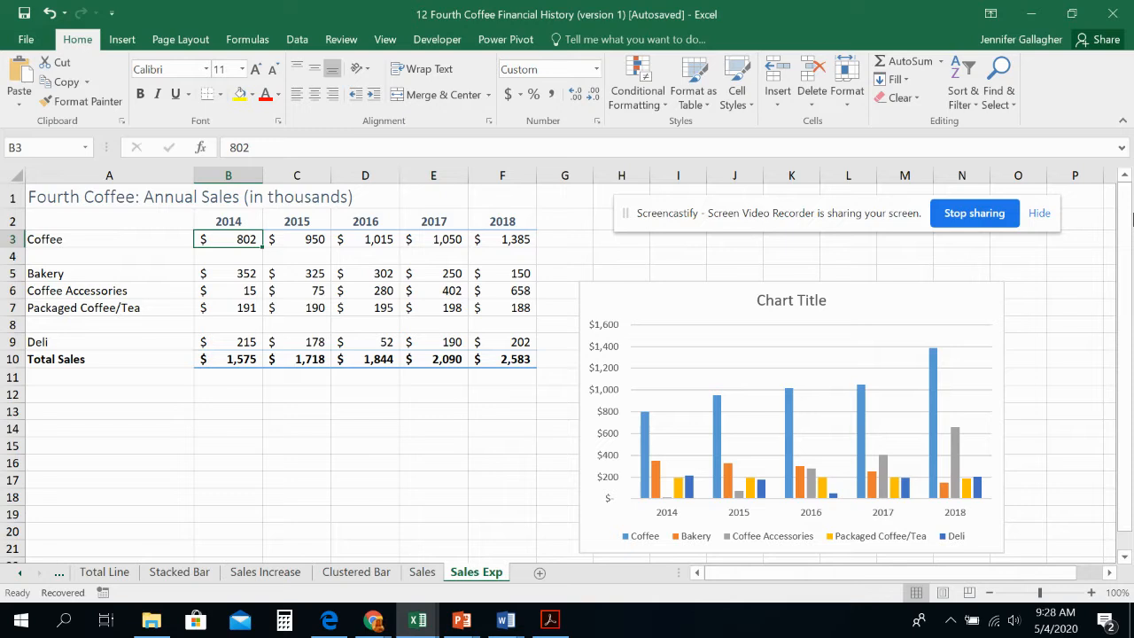
Step: Set the Coffee sales for 2014 through 2018 to 697, 740, 605, 440 and 575
text(697)
key(Tab)
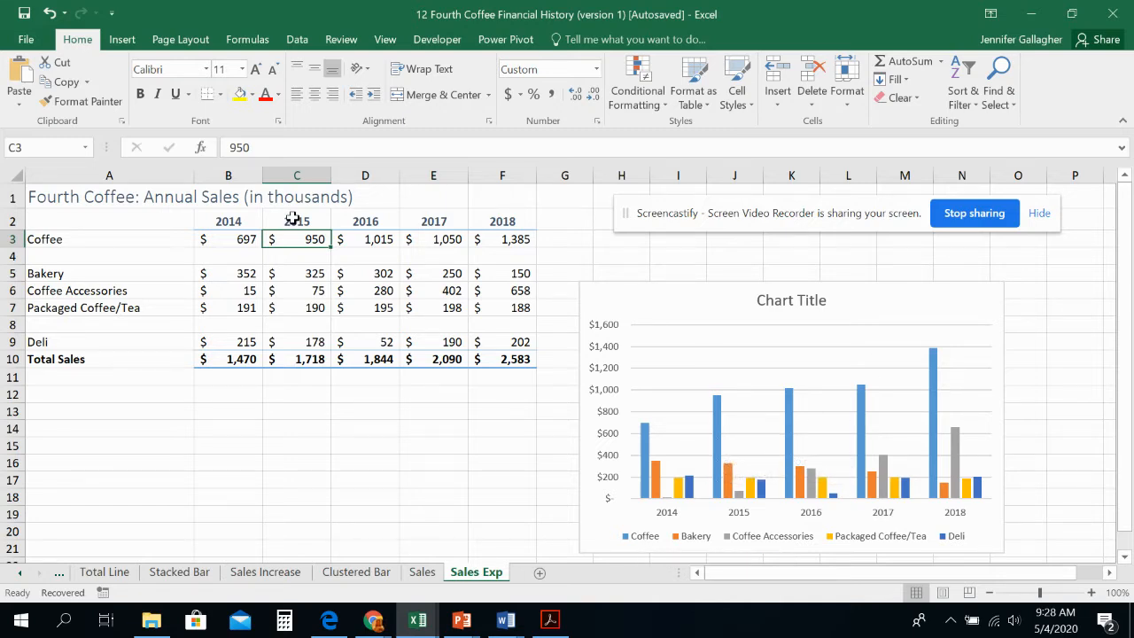
text(74)
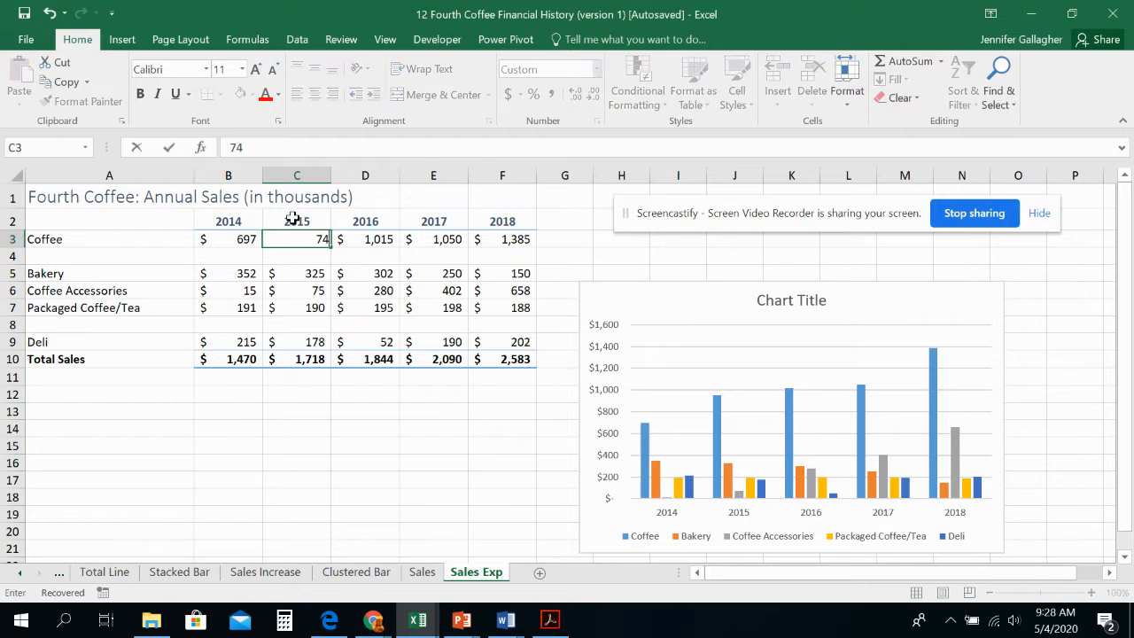
text(0)
key(Tab)
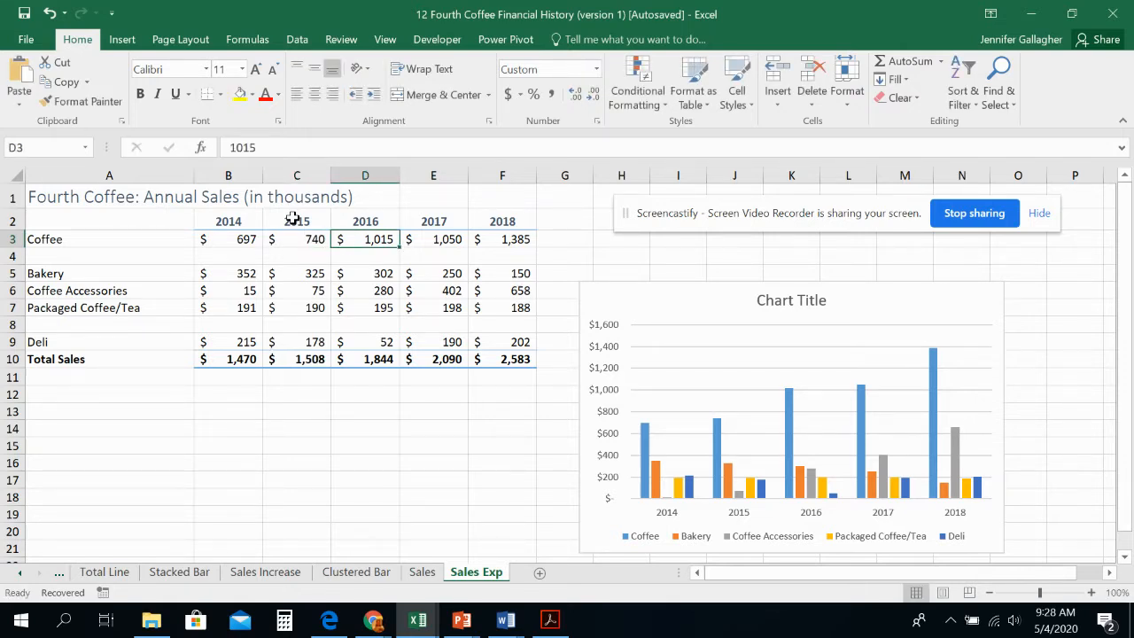
text(605)
key(Tab)
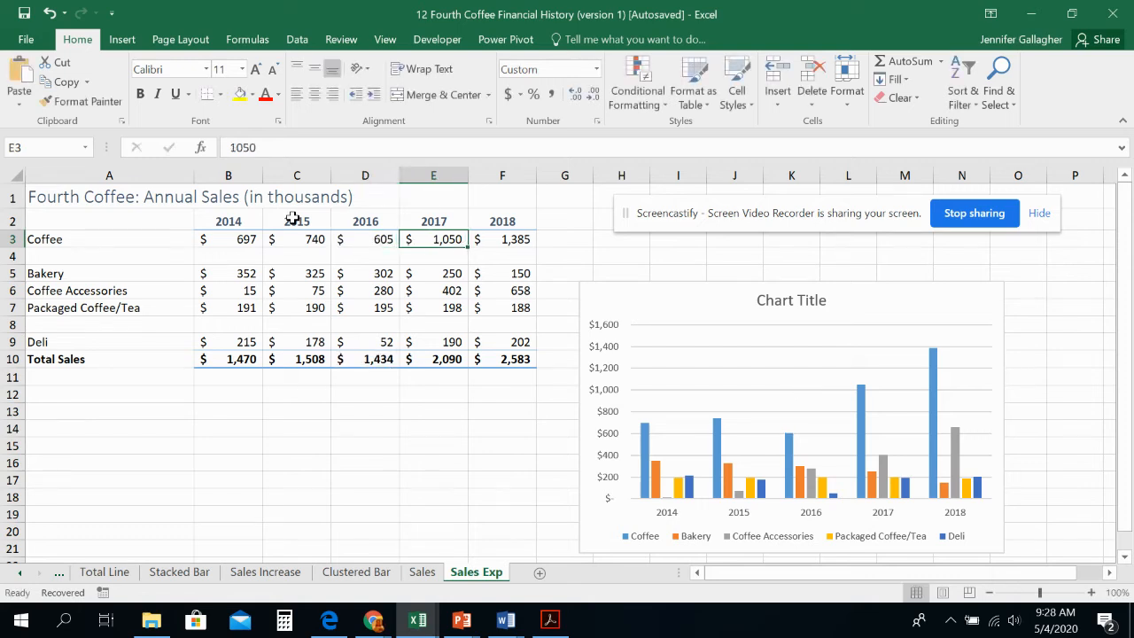
text(440)
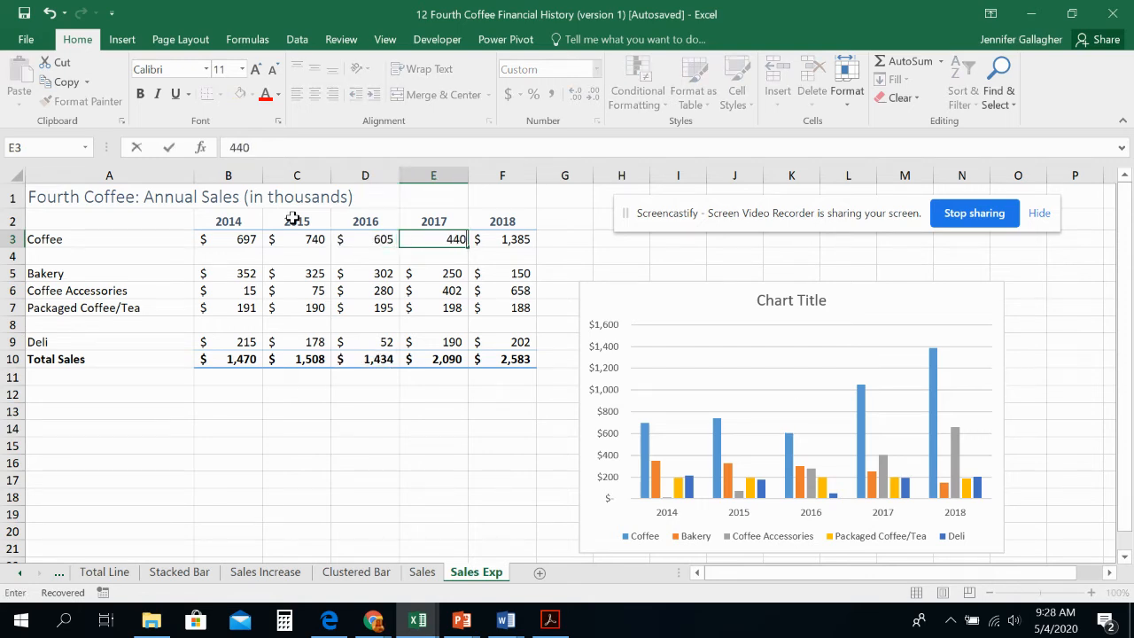
key(Tab)
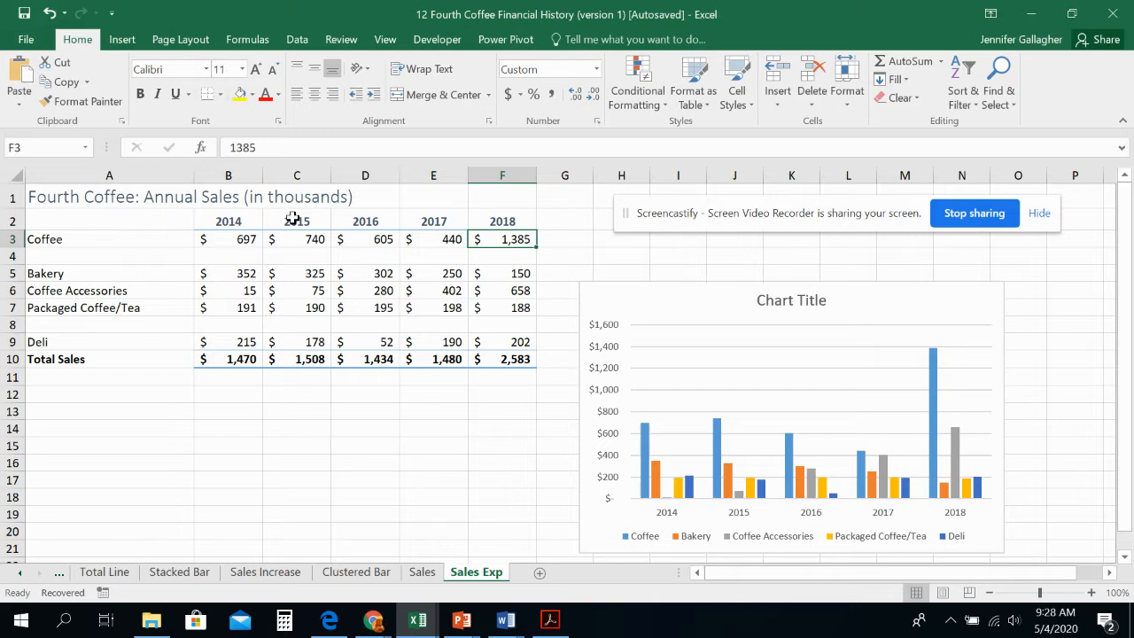
text(575)
key(Return)
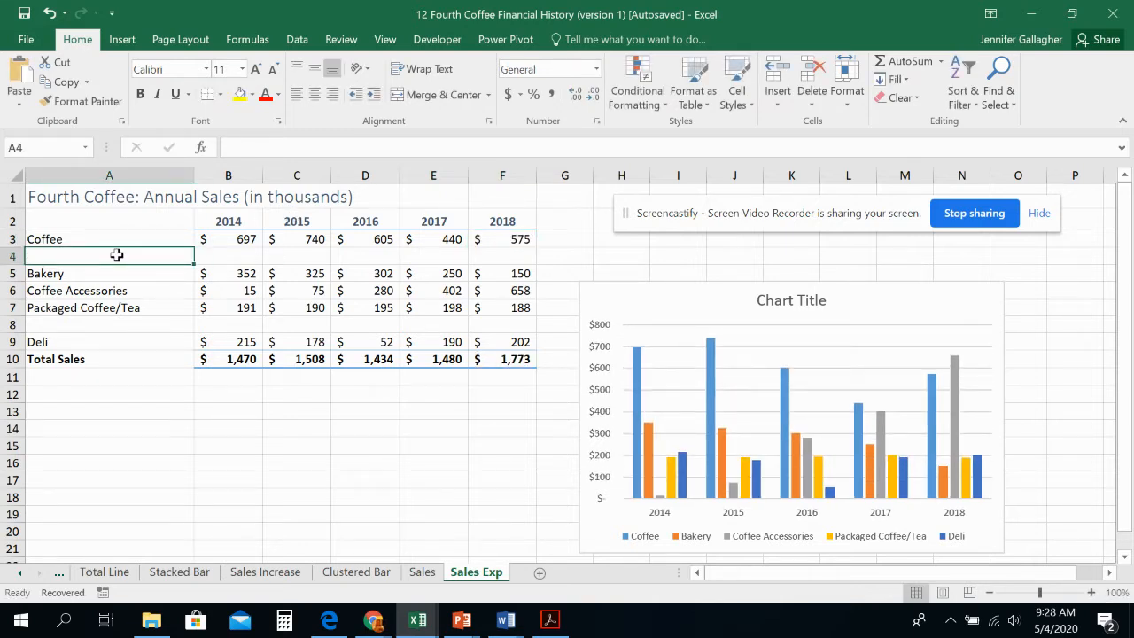
Step: Label the blank row below Coffee "Espresso/Premium Coffees" in A4
text(Esp)
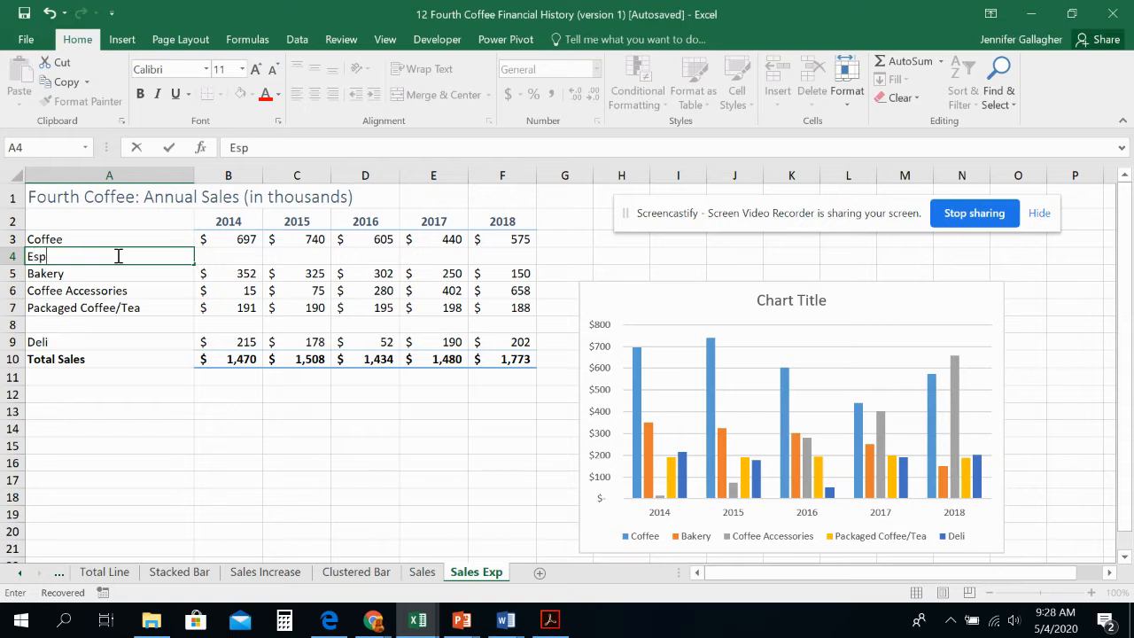
text(resso/Premiu)
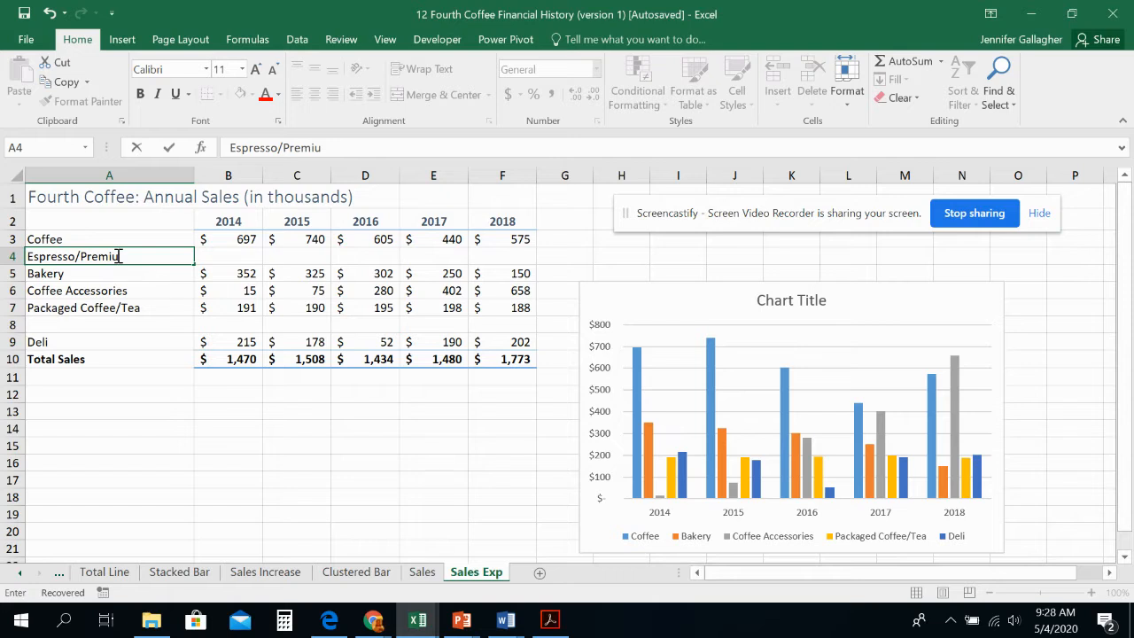
text(m Coffees)
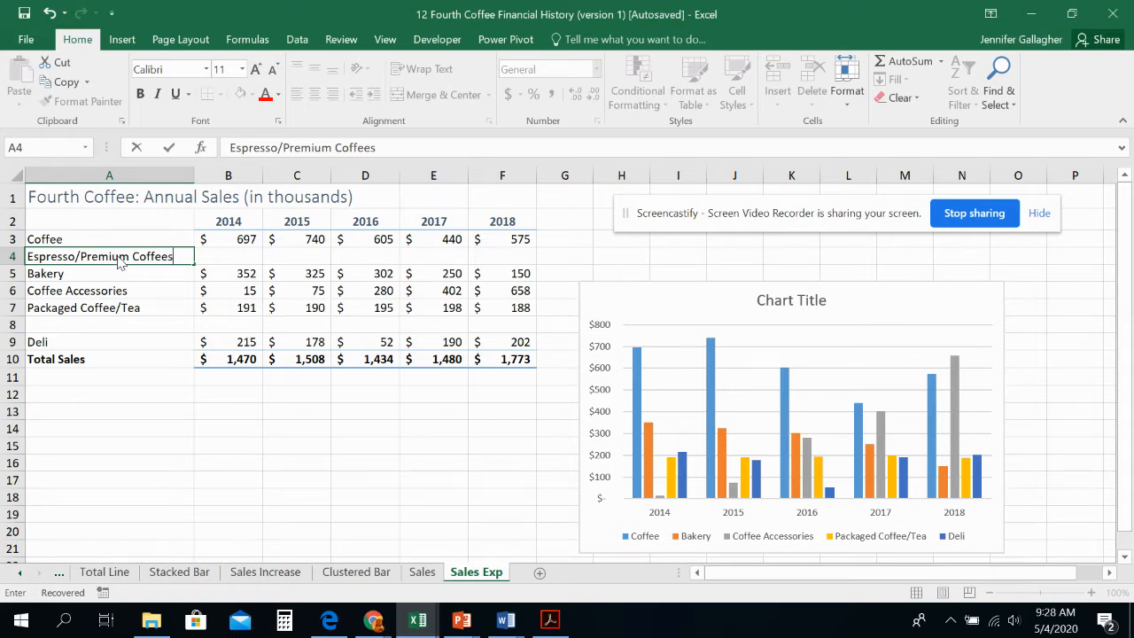
key(F7)
key(Return)
key(Tab)
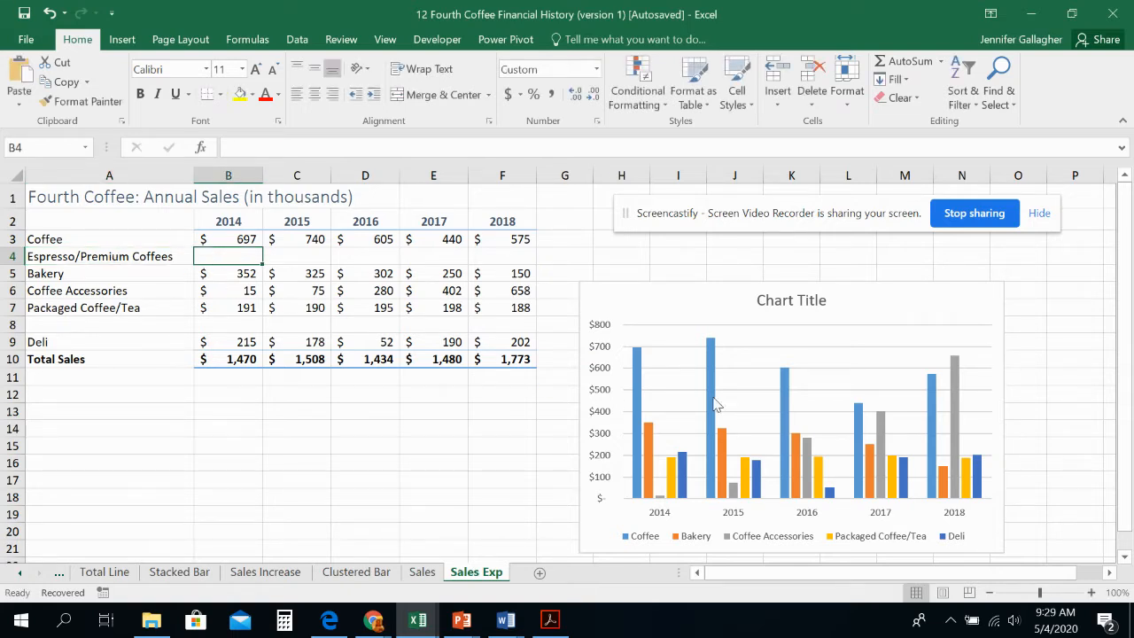
Step: Set the Espresso/Premium Coffees sales for 2014 through 2018 to 105, 210, 410, 610 and 810
mouse_move(809, 462)
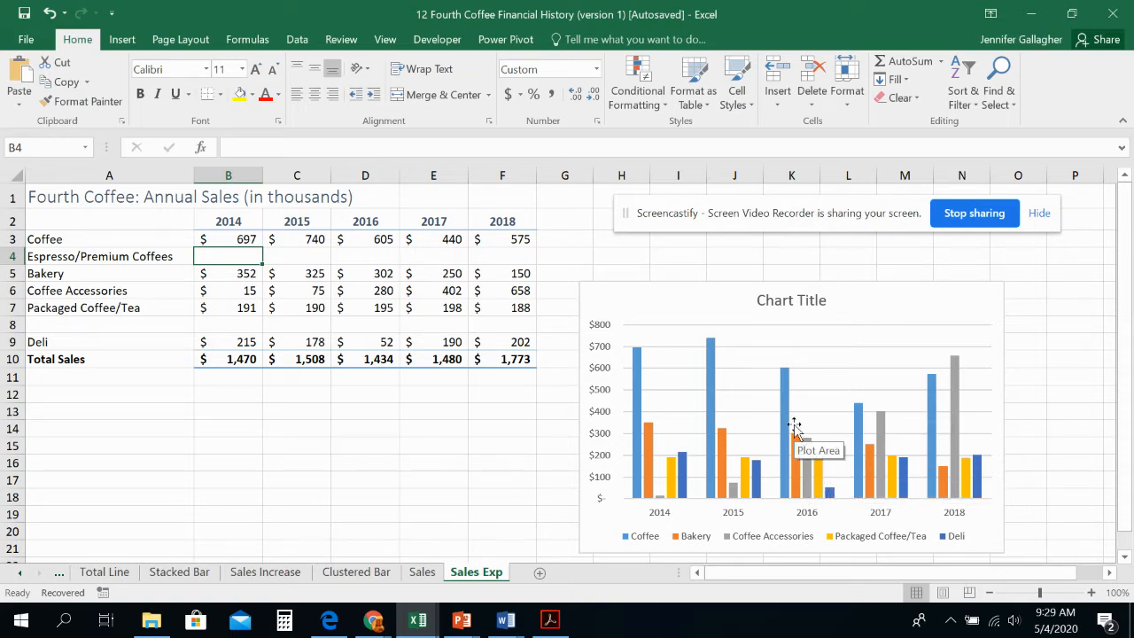
text(105)
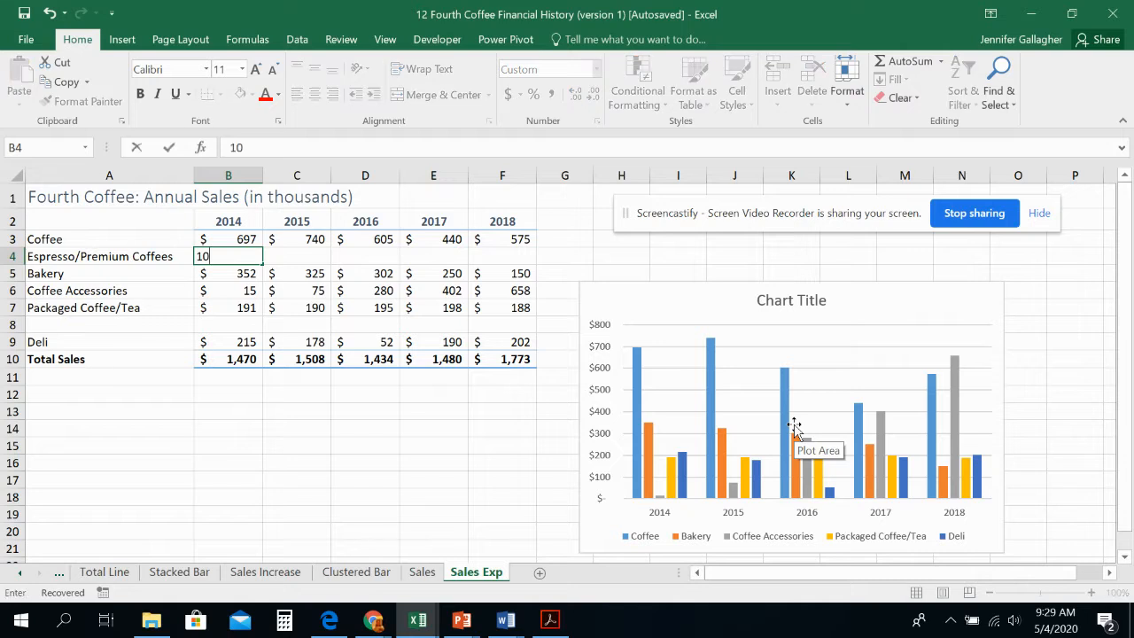
key(Tab)
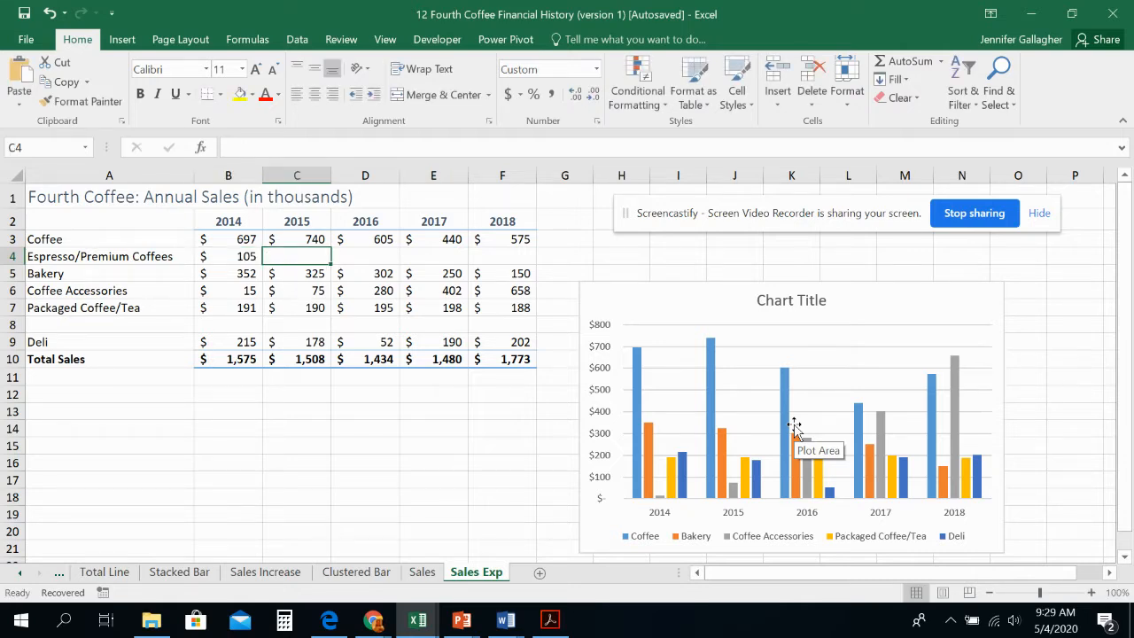
text(210)
key(Tab)
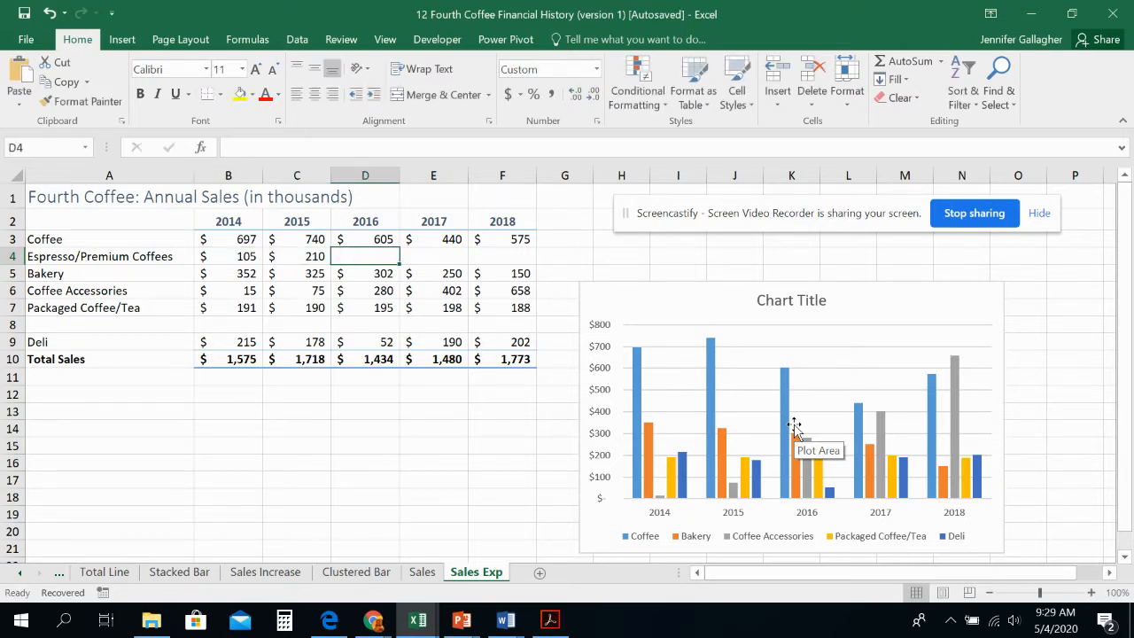
text(410)
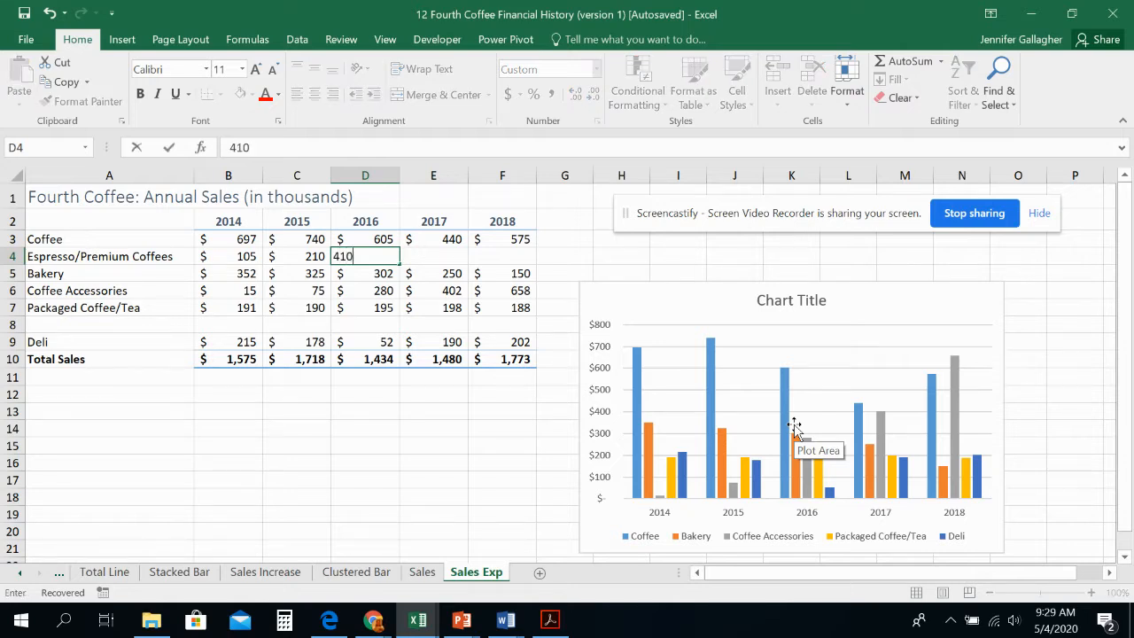
key(Tab)
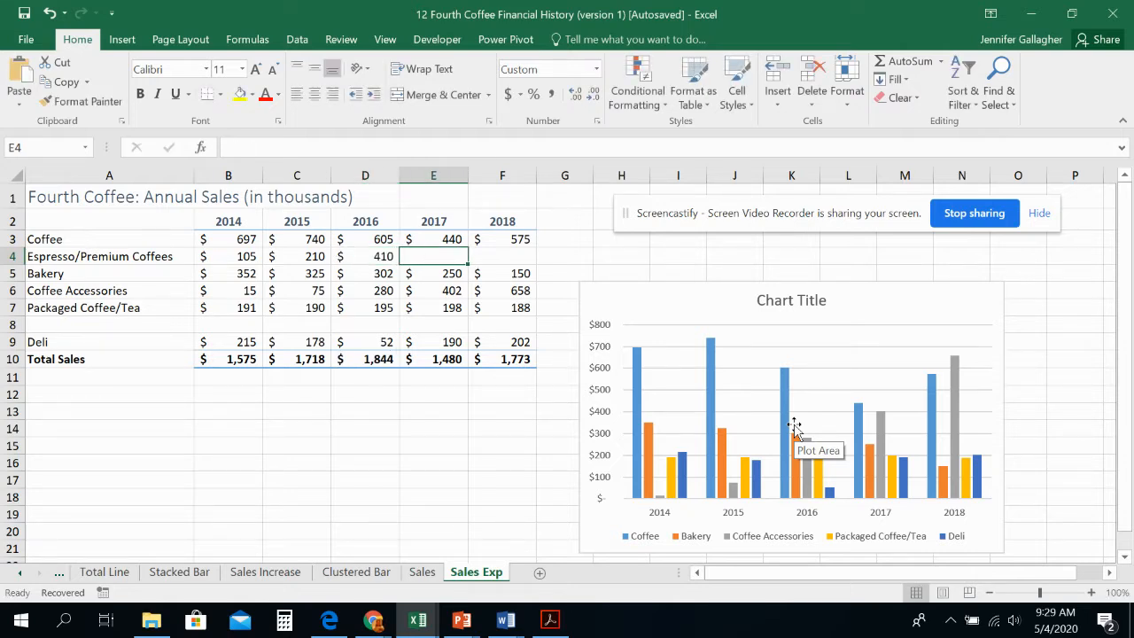
text(610)
key(Tab)
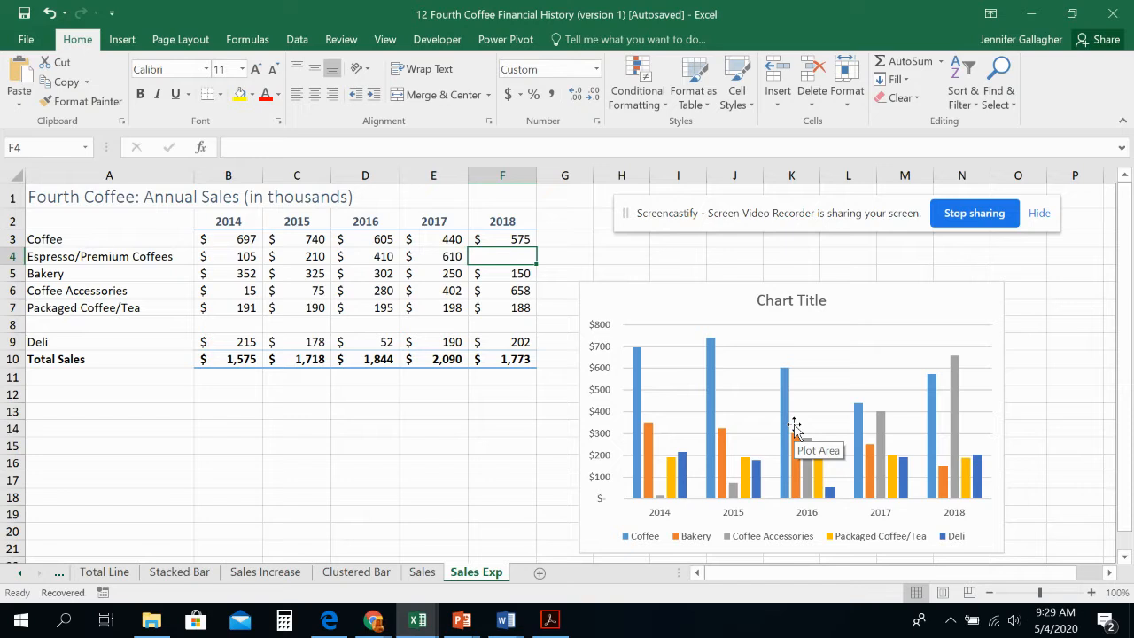
text(810)
key(Tab)
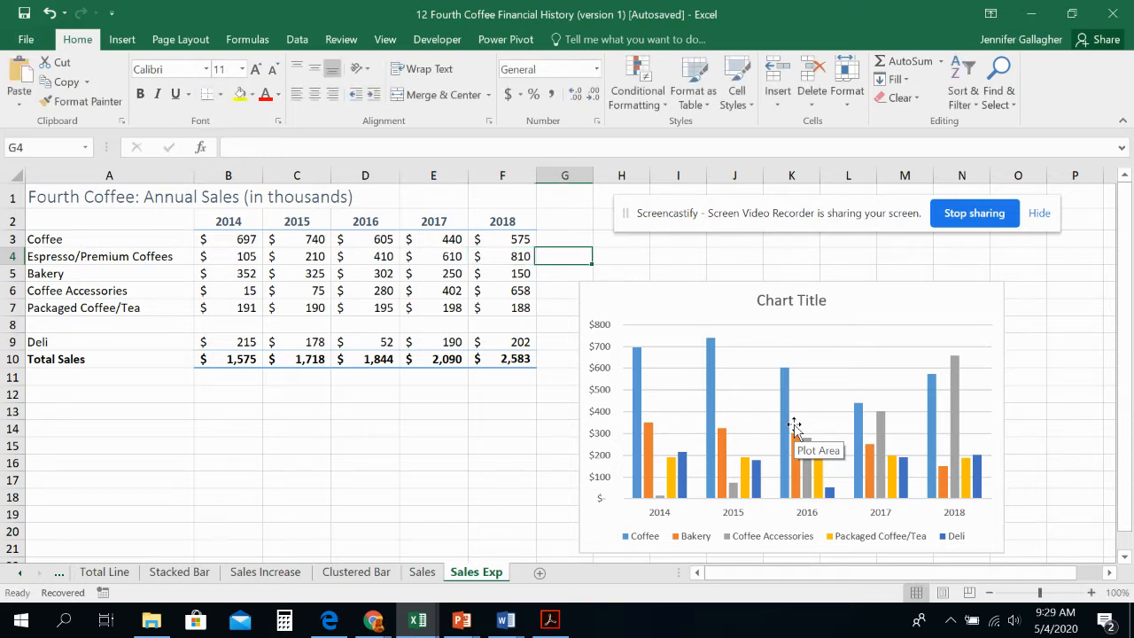
Step: Check the 2014 through 2018 sales figures in the Bakery and Coffee Accessories rows
click(172, 271)
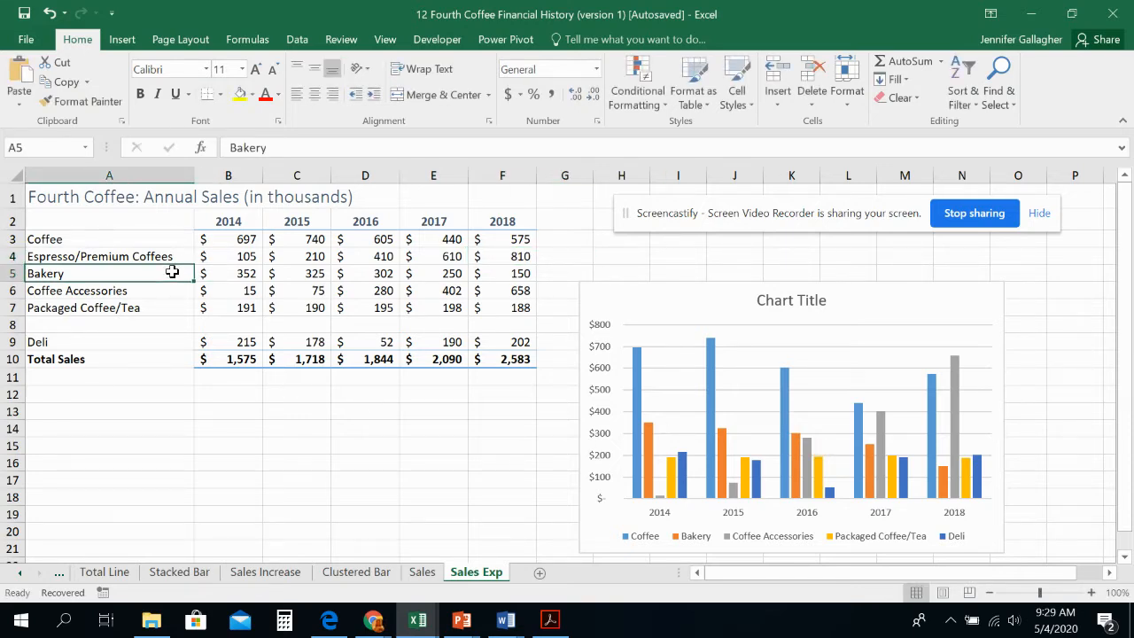
click(218, 273)
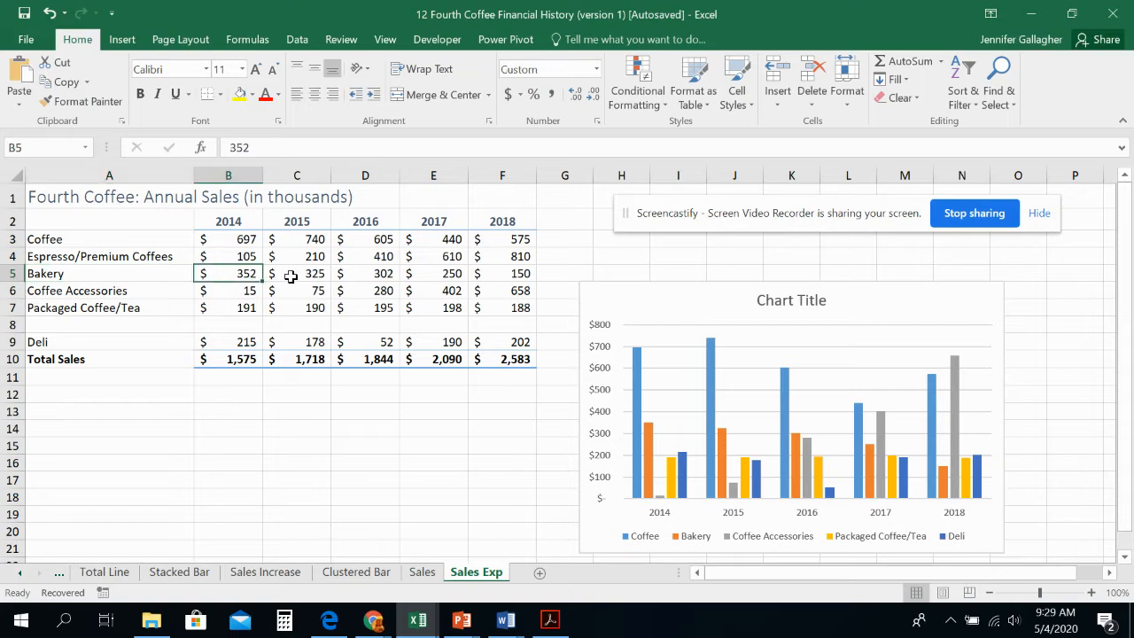
click(291, 277)
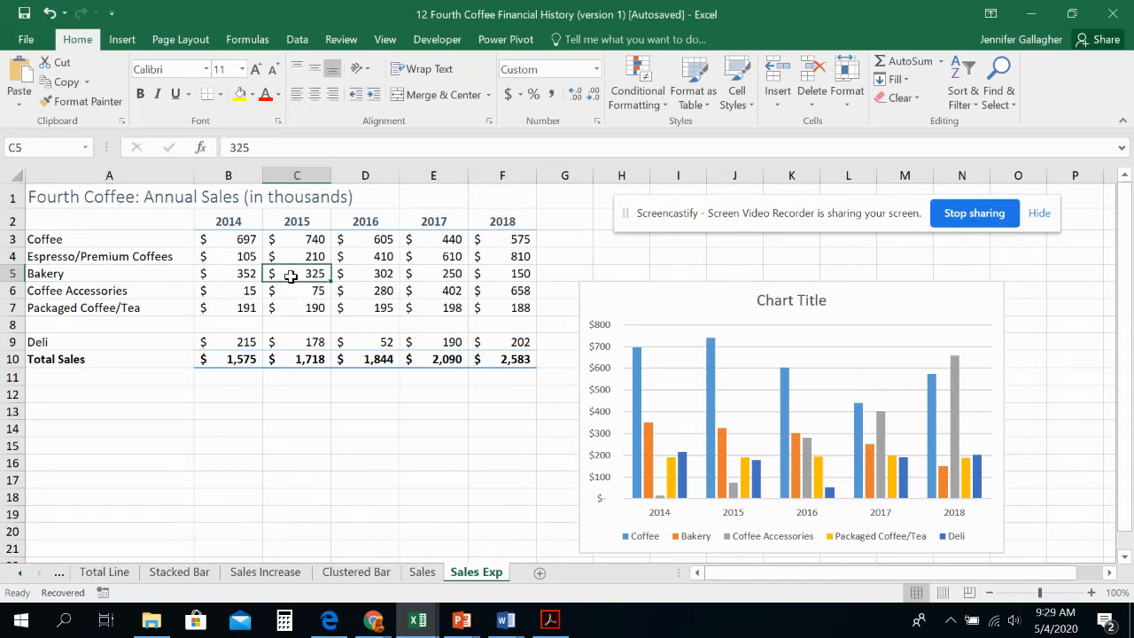
key(Right)
key(Right)
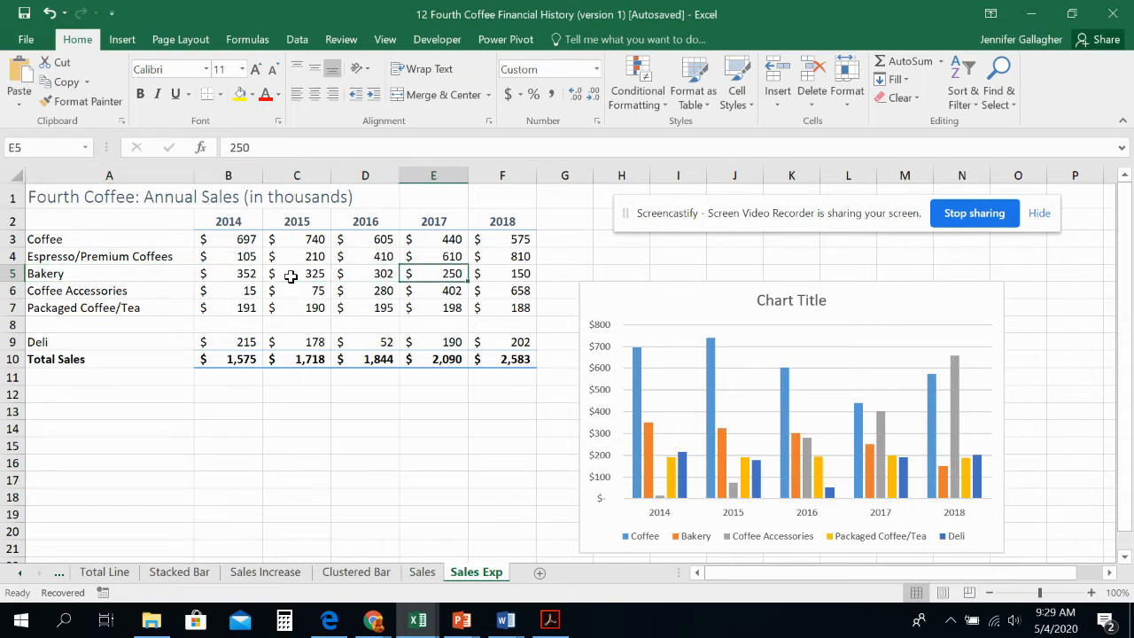
key(Right)
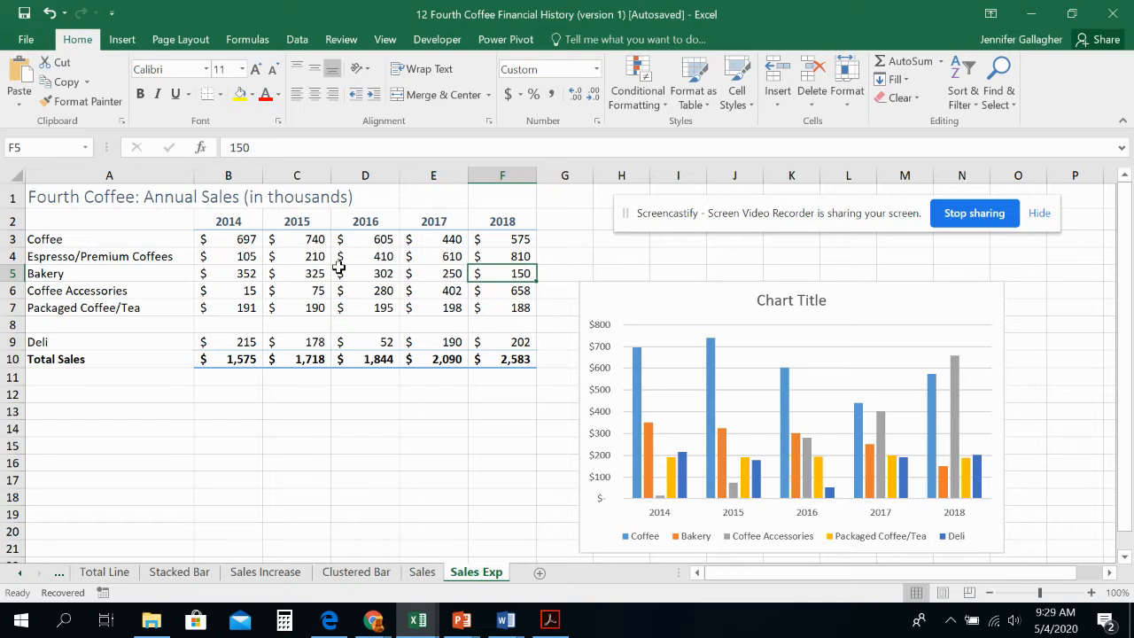
click(85, 273)
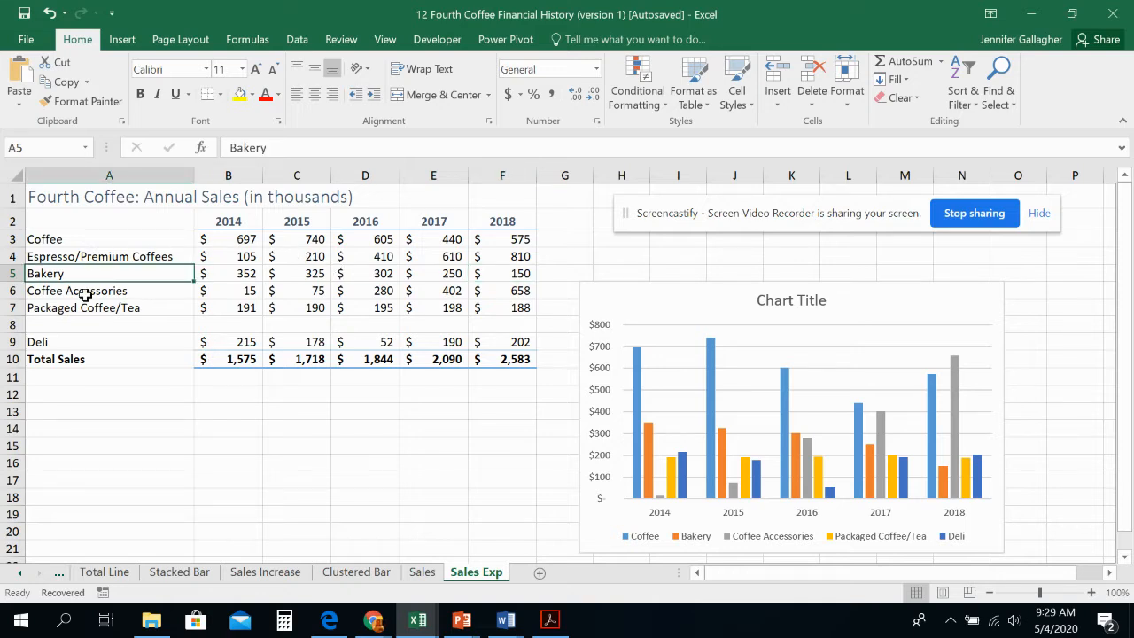
click(85, 293)
key(Right)
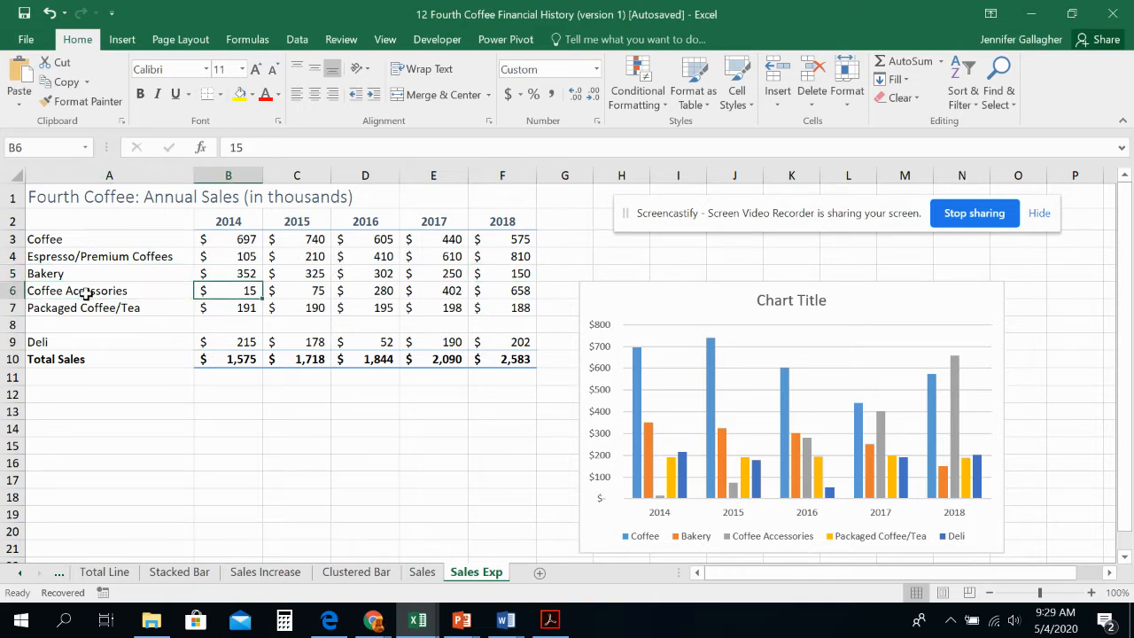
key(Right)
key(Right)
key(Right)
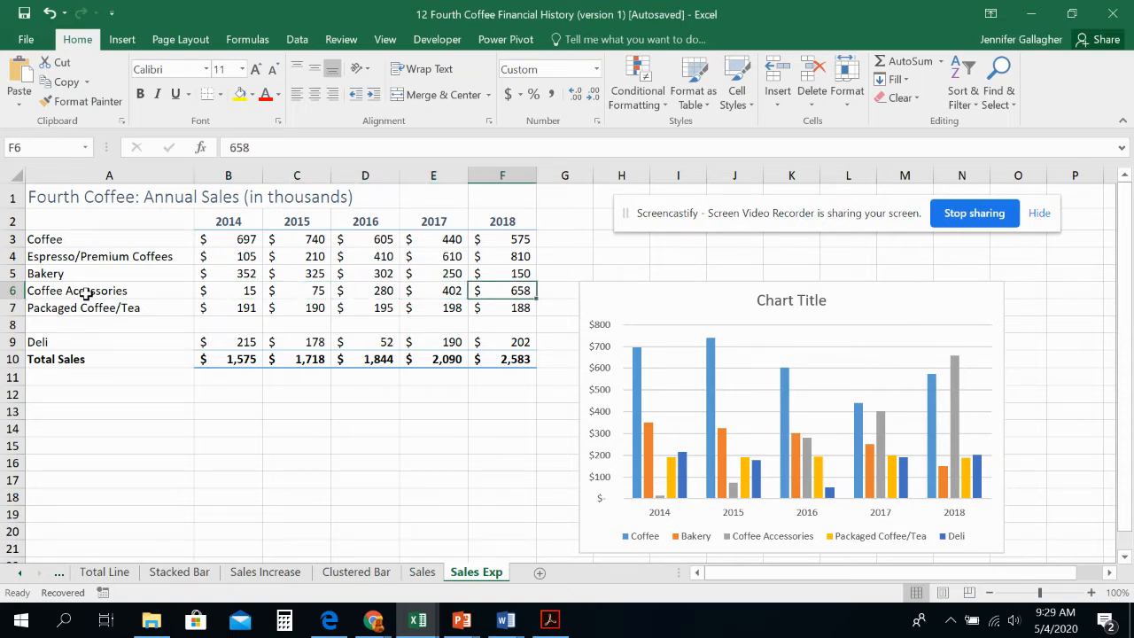
key(Left)
key(Left)
key(Left)
key(Left)
key(Left)
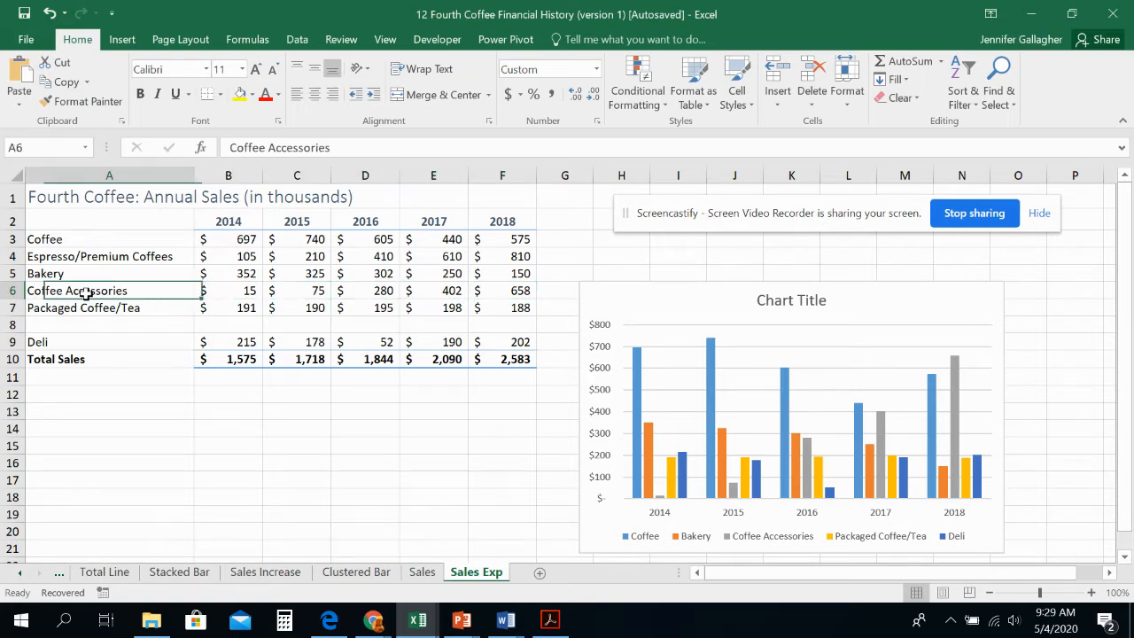
Step: Shorten the Packaged Coffee/Tea label in A7 to "Packaged Coffee"
key(Down)
double_click(147, 307)
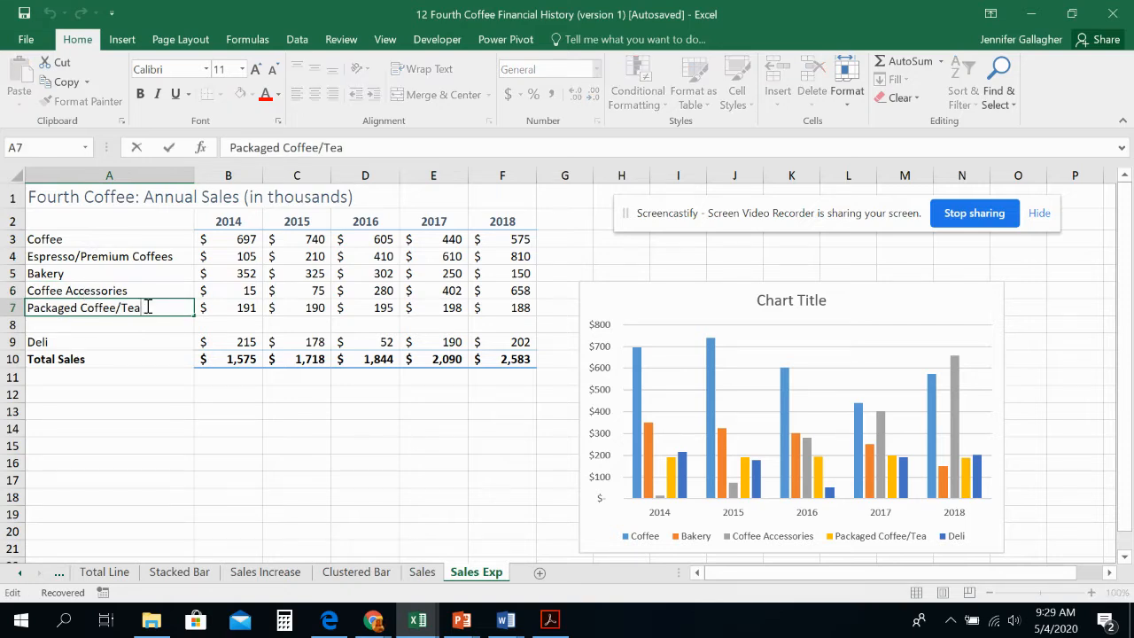
key(BackSpace)
key(BackSpace)
key(Tab)
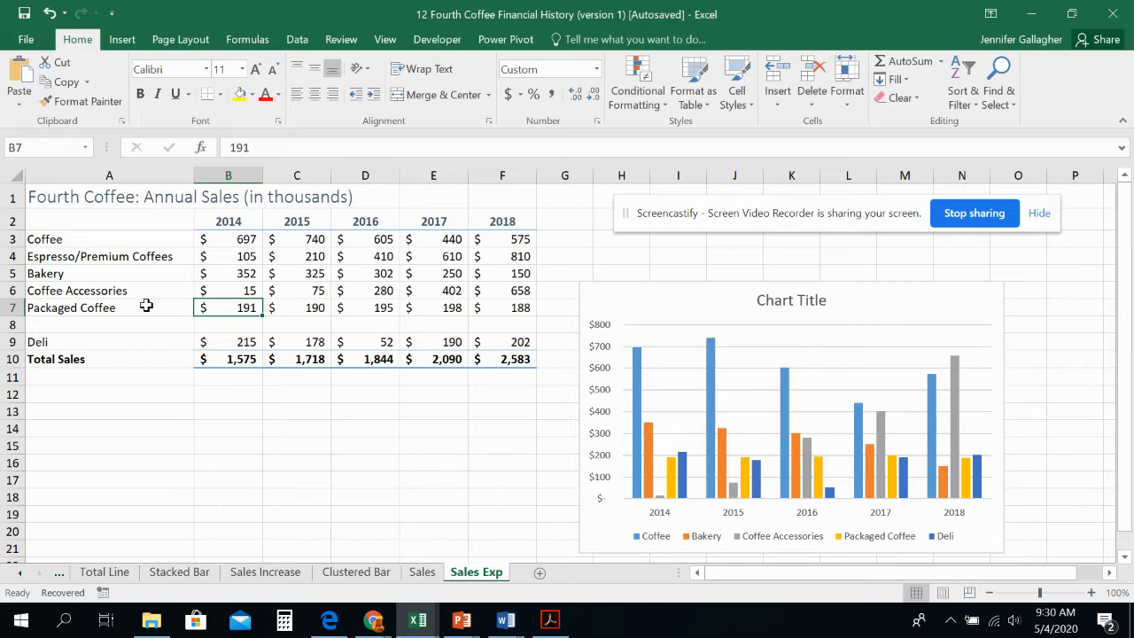
Step: Set the Packaged Coffee sales for 2014 through 2018 to 176, 165, 150, 98 and 38
text(176)
key(Tab)
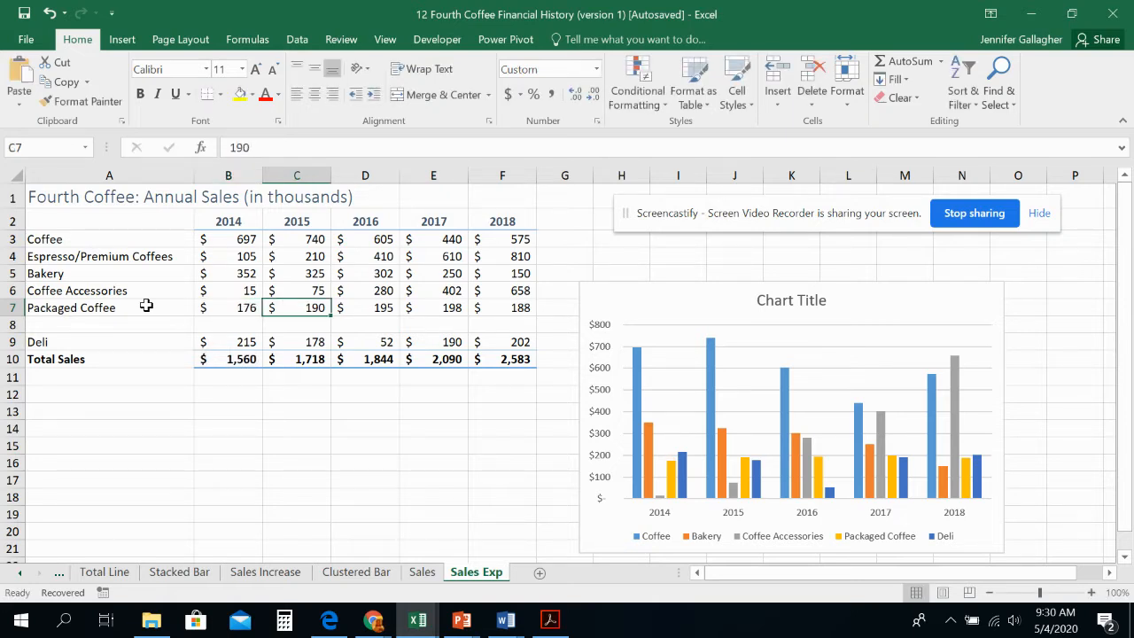
text(165)
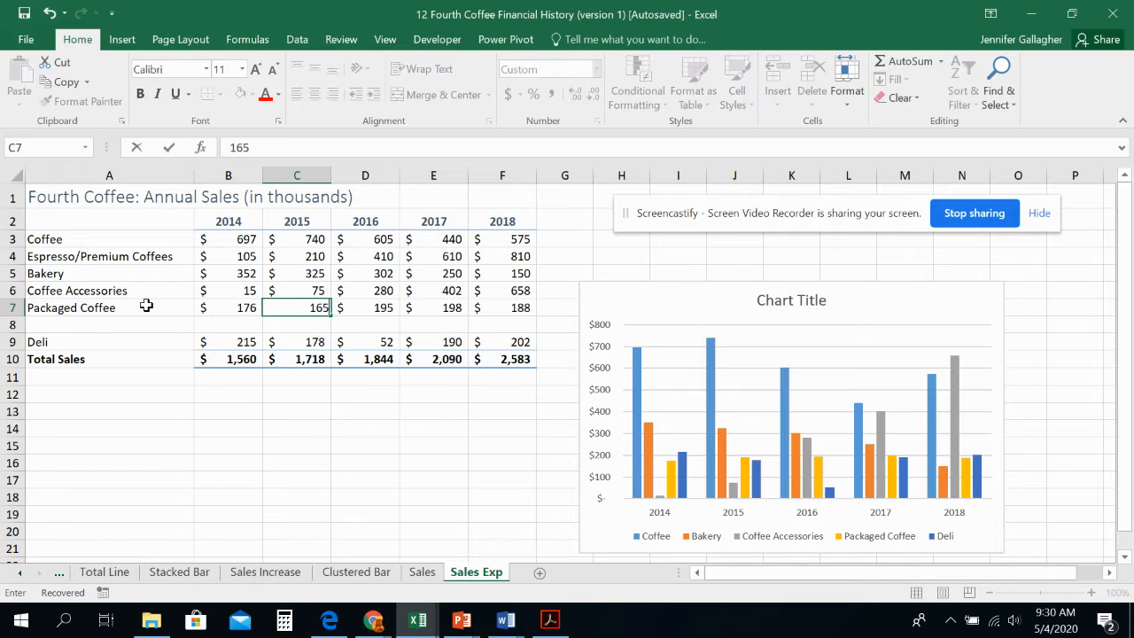
key(Tab)
text(150)
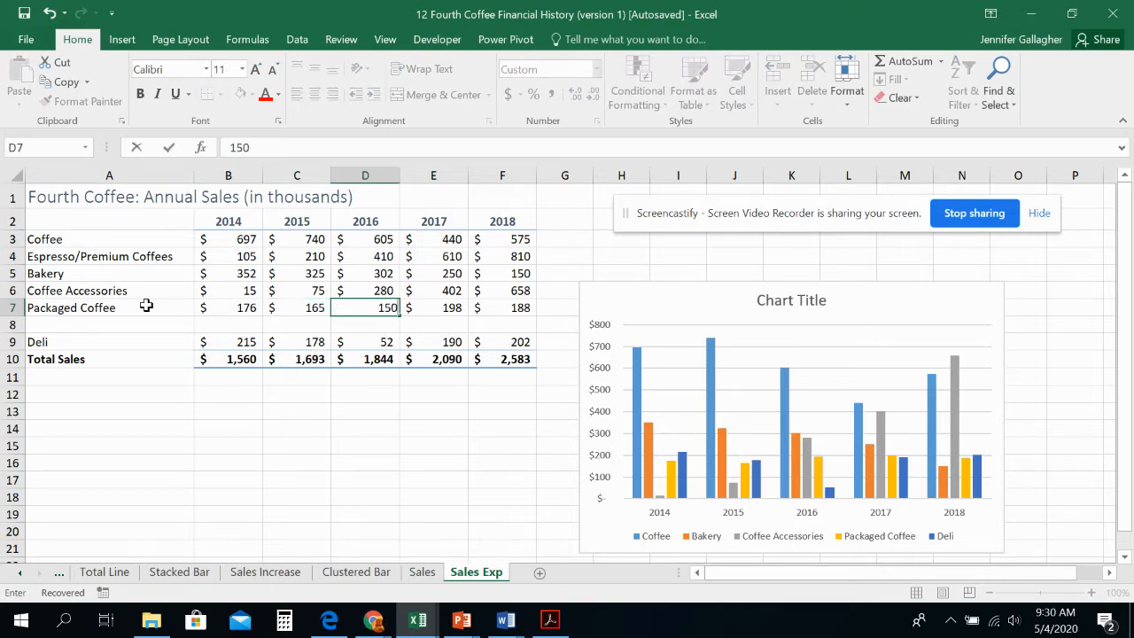
key(Tab)
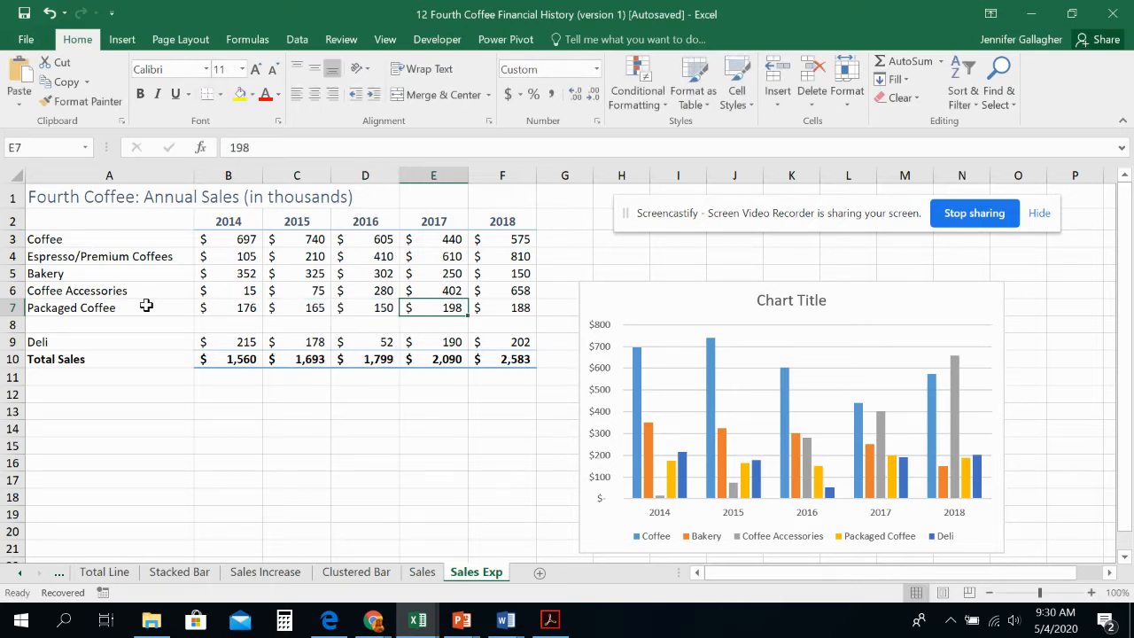
text(98)
key(Tab)
text(38)
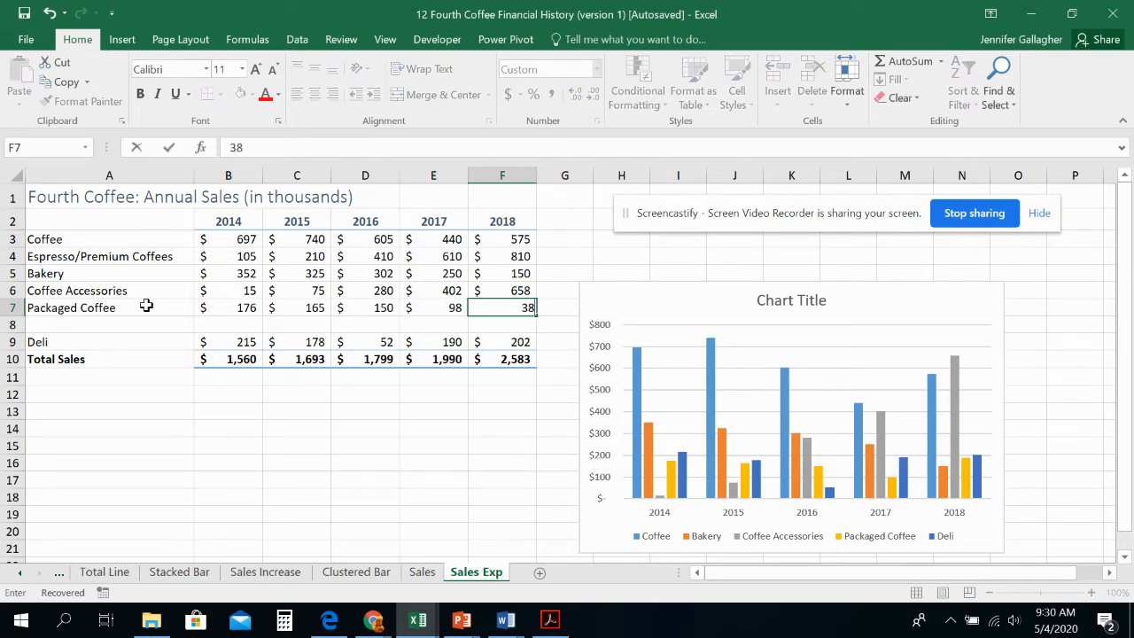
key(Return)
Step: Label the blank row below Packaged Coffee "Packaged Tea" in A8
key(Home)
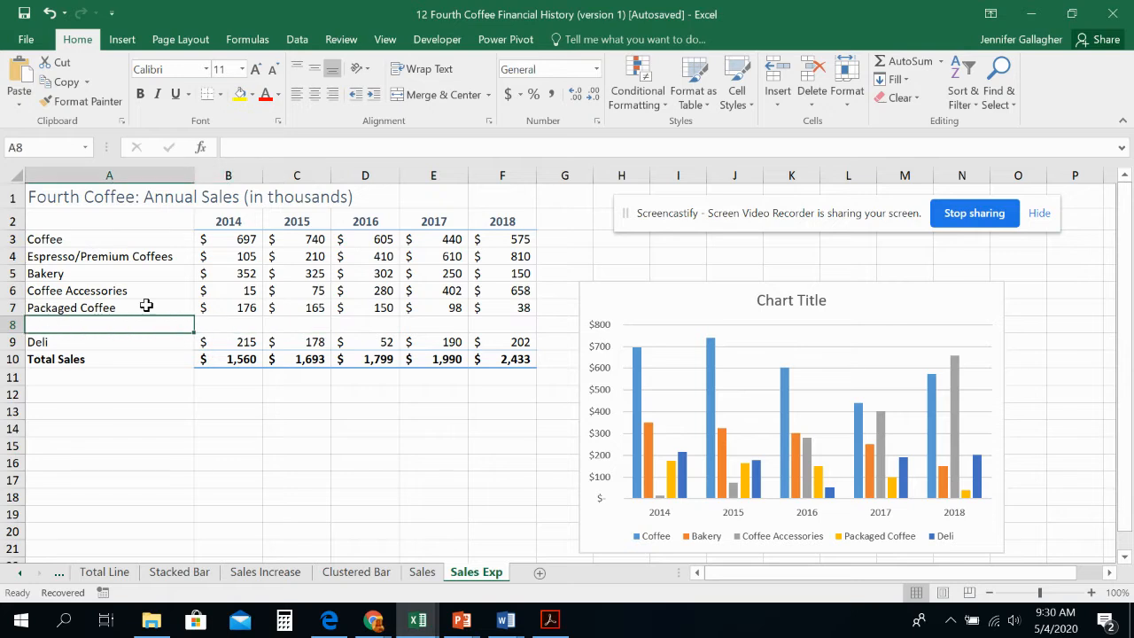
text(Packaged )
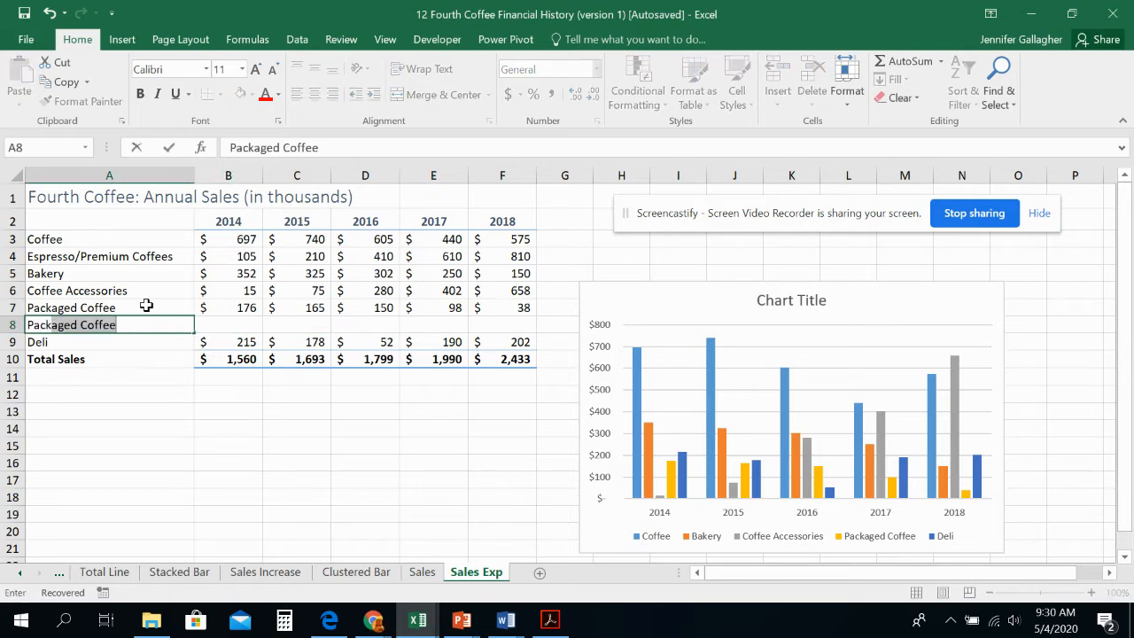
text(Tea)
key(Tab)
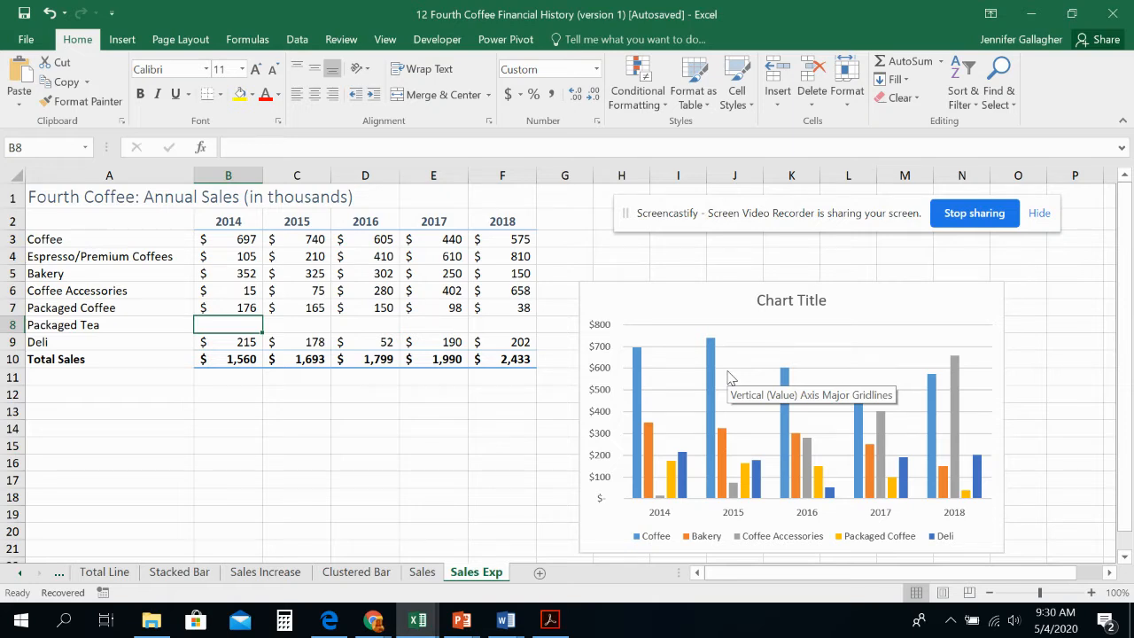
Step: Set the Packaged Tea sales for 2014 through 2018 to 15, 25, 45, 100 and 150
text(15)
key(Tab)
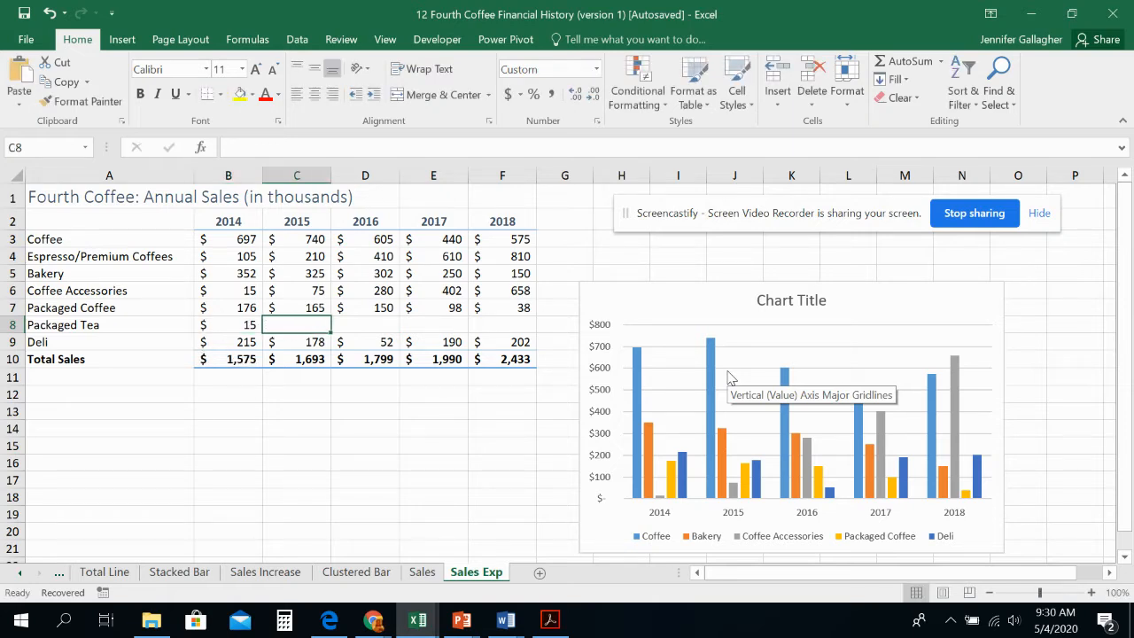
text(25)
key(Tab)
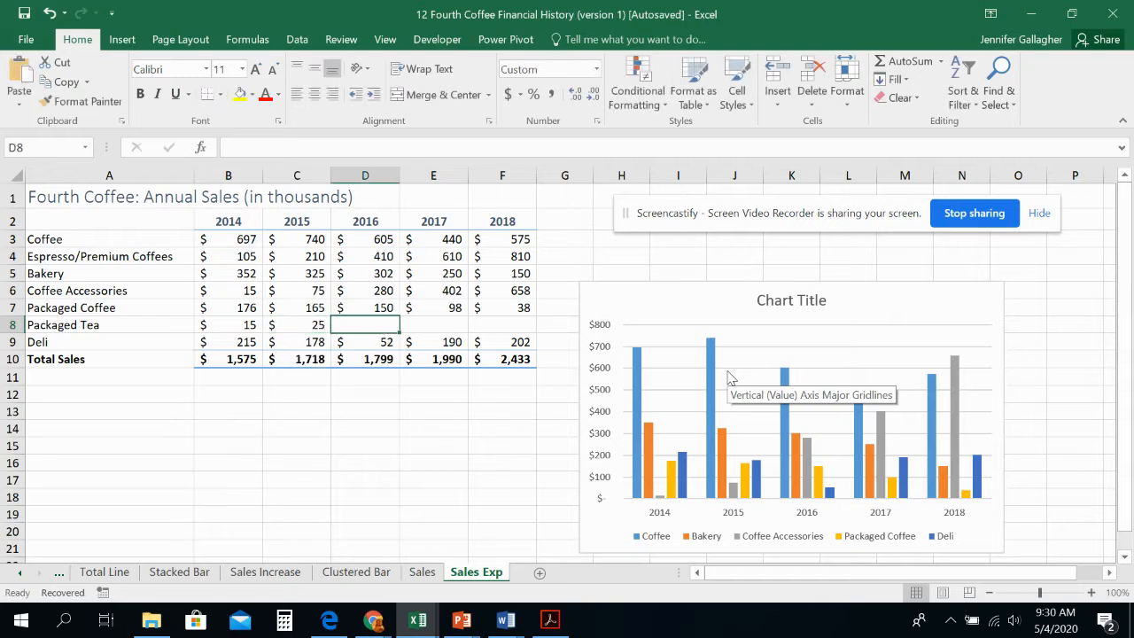
text(45)
key(Tab)
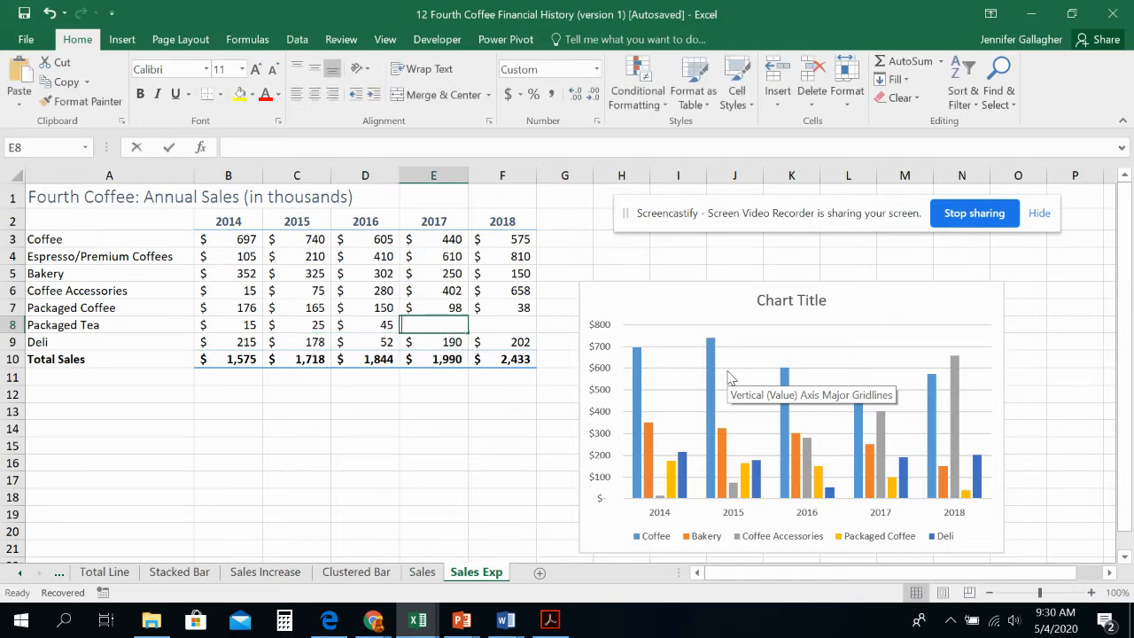
text(100)
key(Tab)
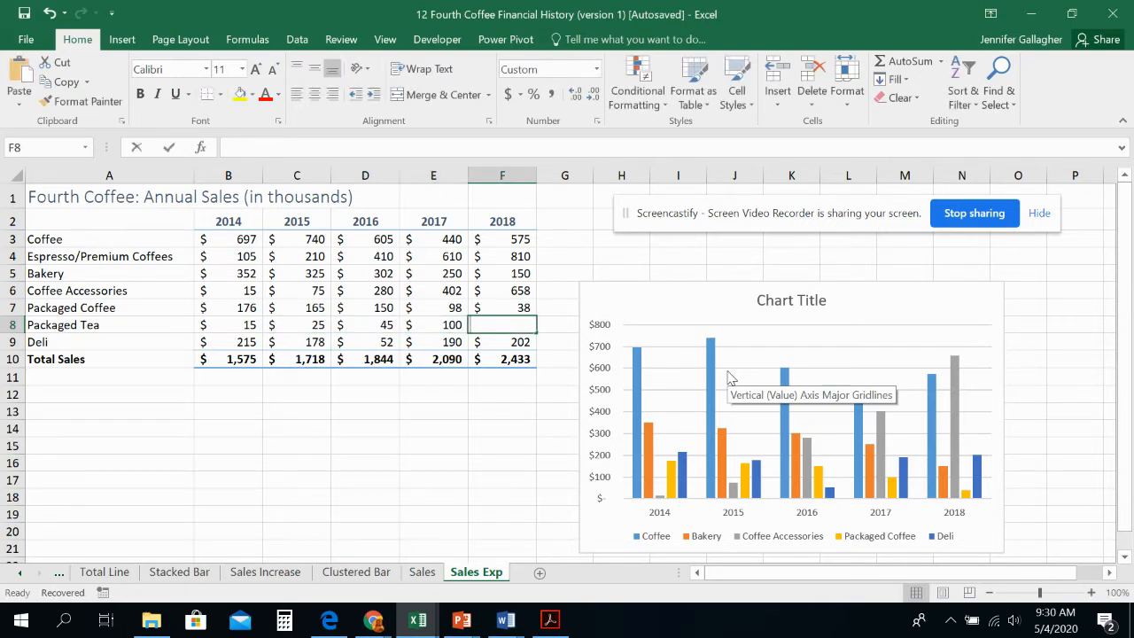
text(150)
key(Tab)
Step: Check the yearly sales figures in the Deli row and the formulas in the Total Sales row
key(Down)
key(Left)
key(Left)
key(Left)
key(Left)
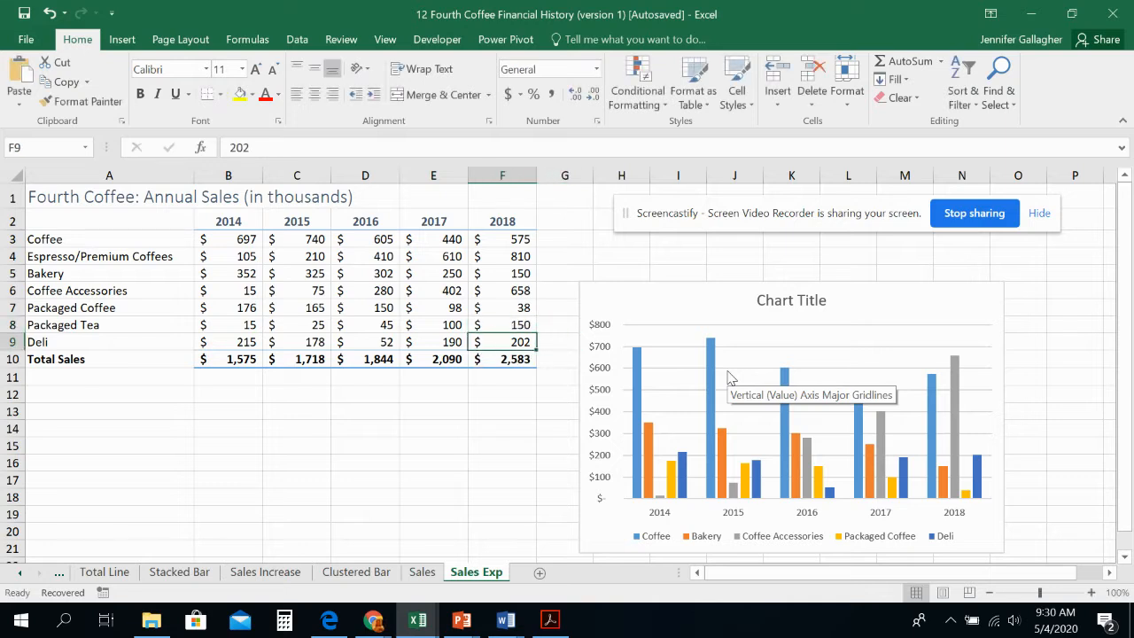
key(Left)
key(Right)
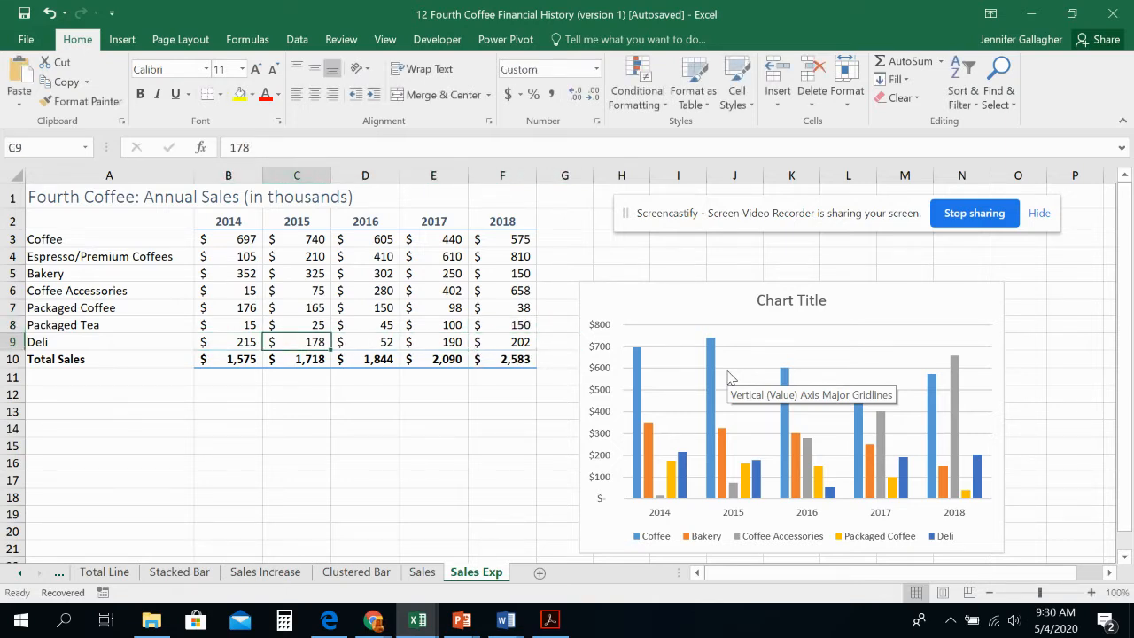
key(Right)
key(Right)
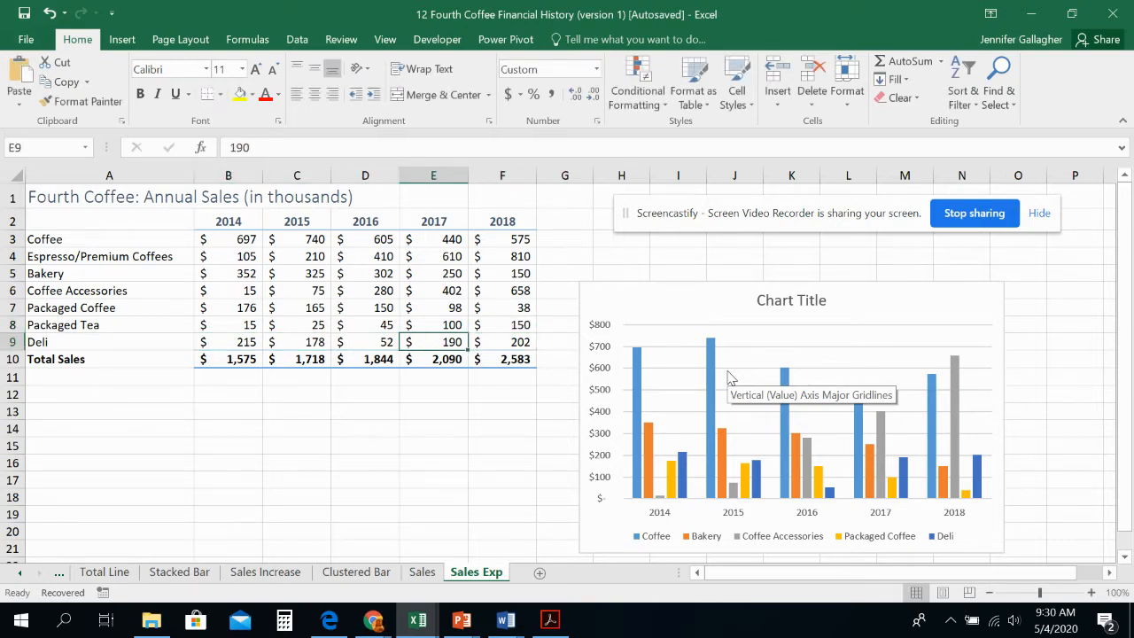
key(Right)
key(Down)
key(Left)
key(Left)
key(Left)
key(Left)
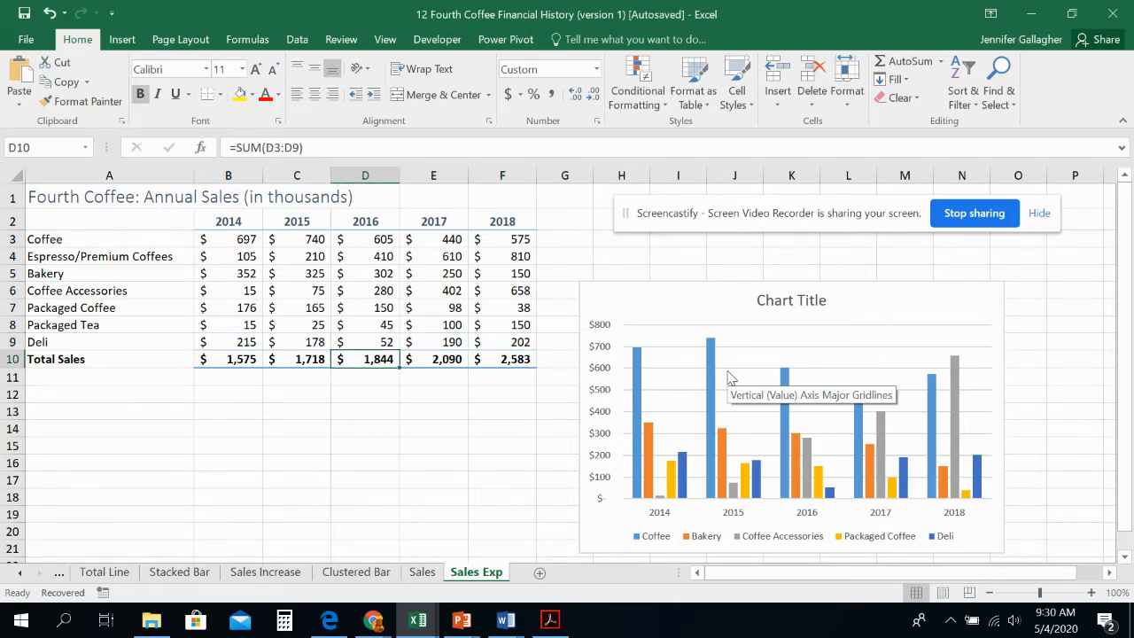
Step: Review the SUM formulas for each year from 2014 through 2018 in the Total Sales row
key(Right)
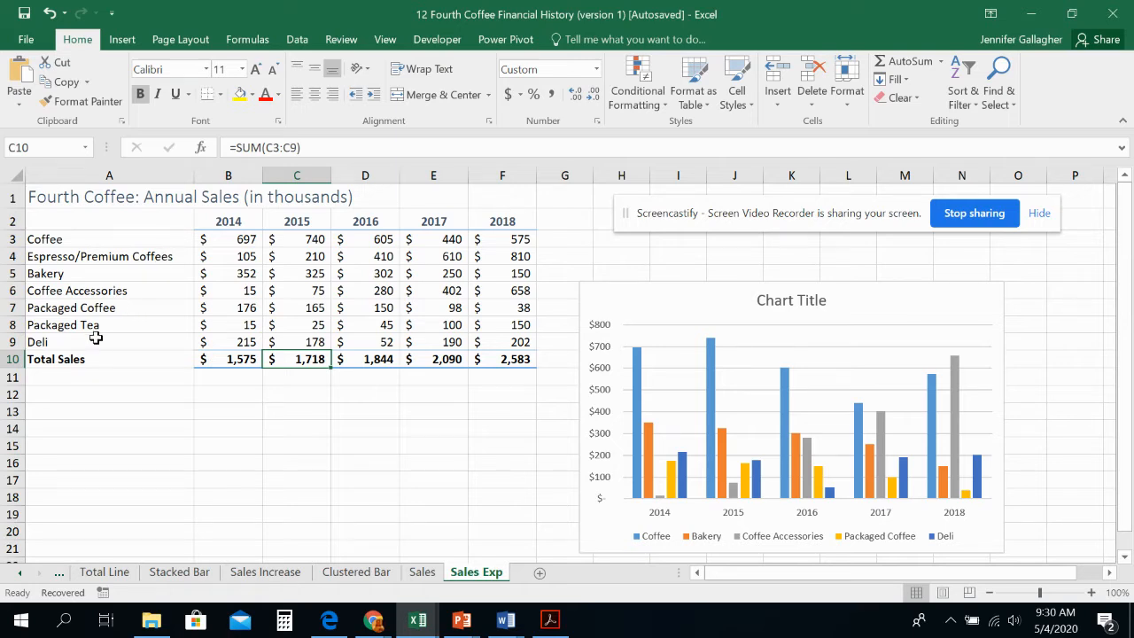
click(216, 358)
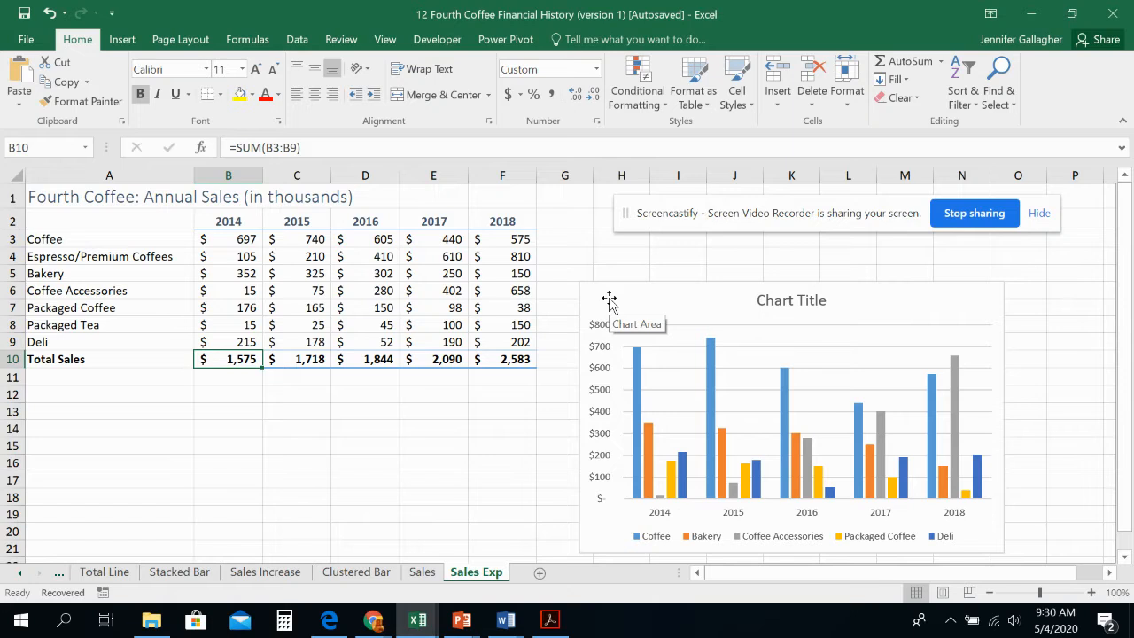
key(Right)
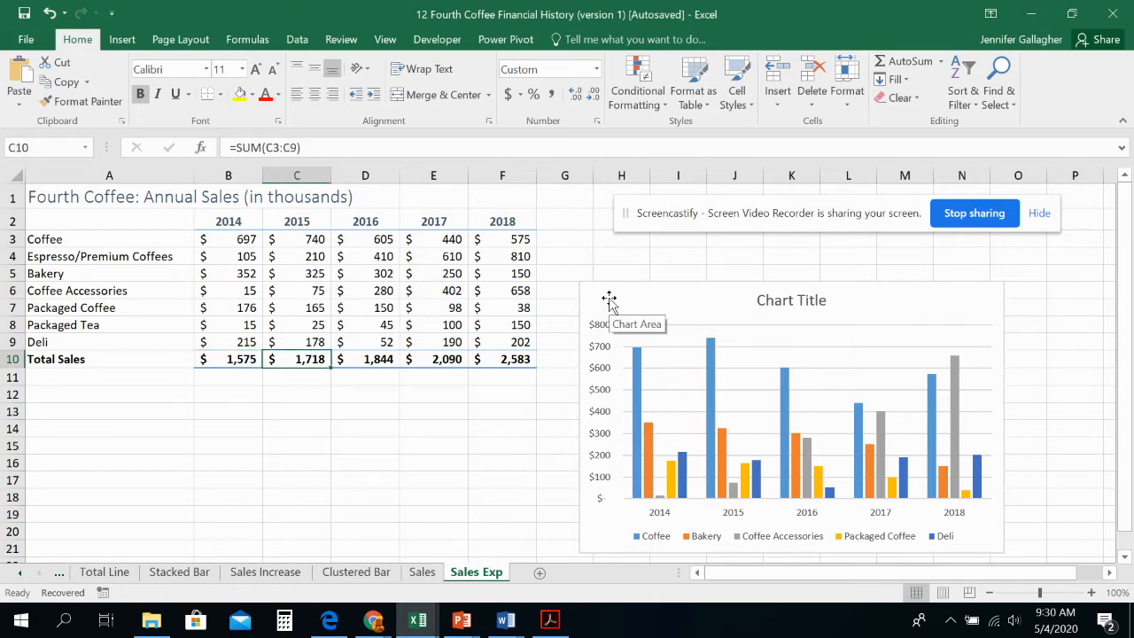
key(Right)
key(Right)
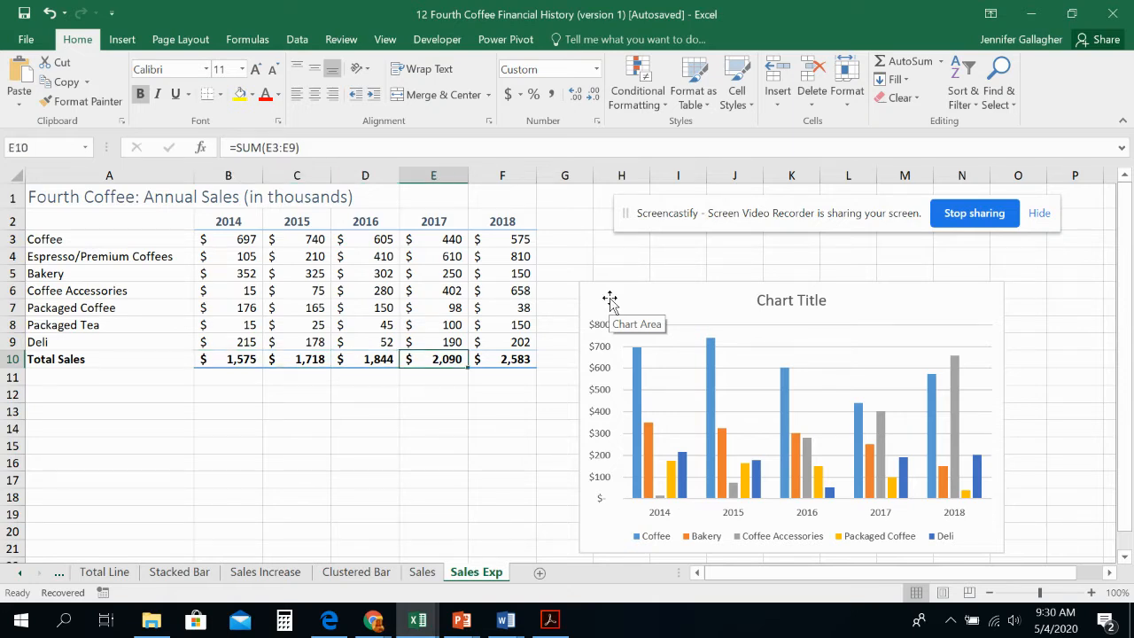
key(Right)
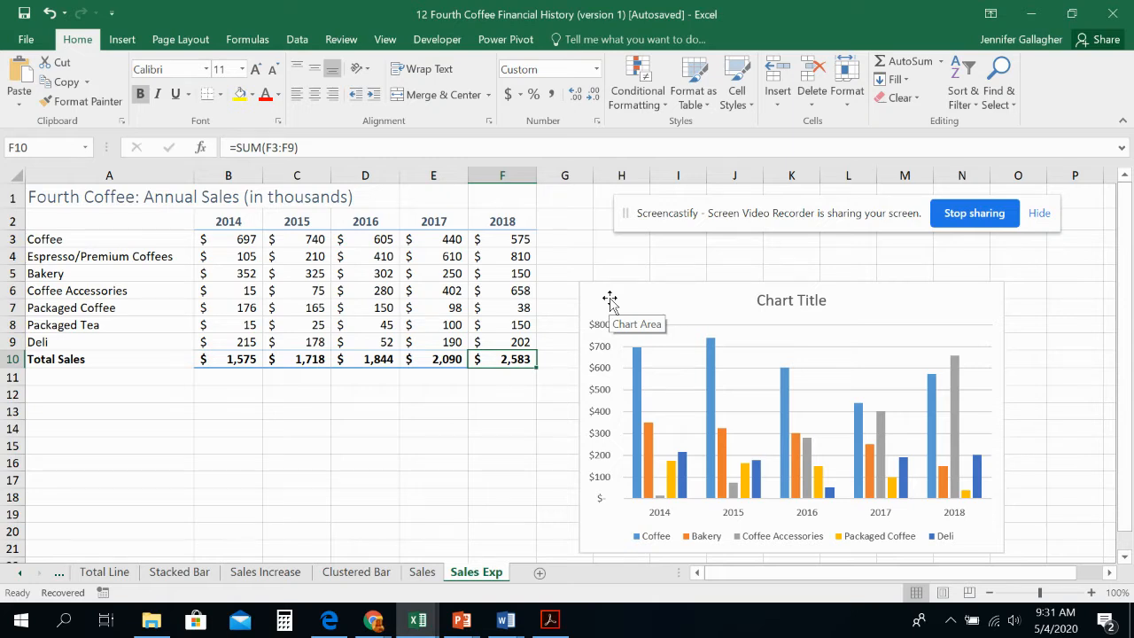
Step: Open the chart's data source settings and add a series named from the Espresso/Premium Coffees label in A4
right_click(890, 307)
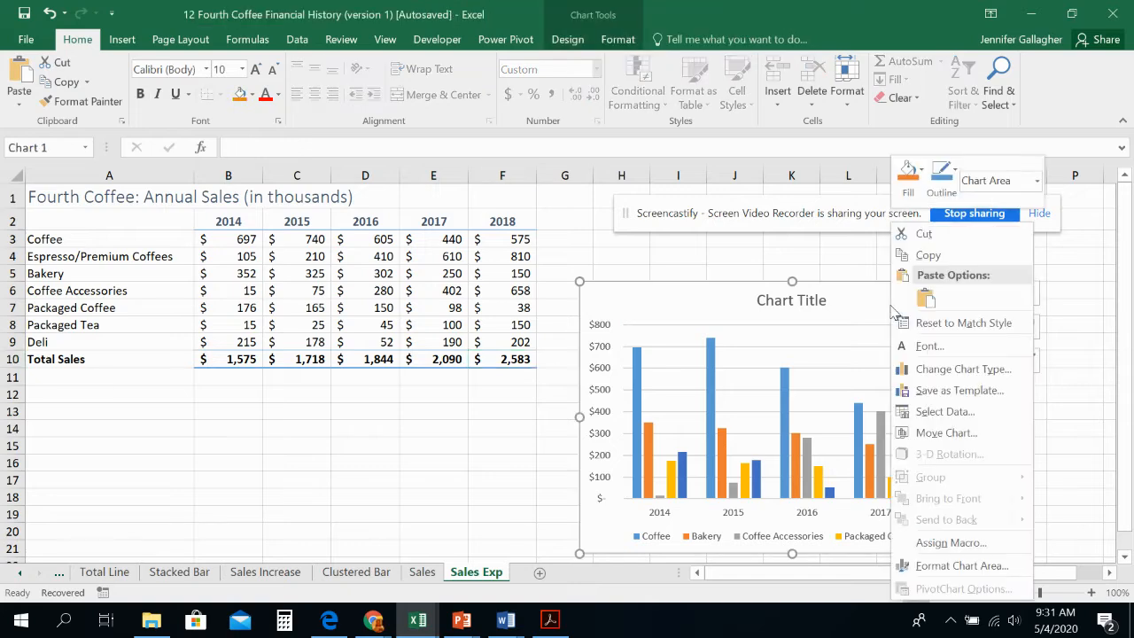
right_click(875, 308)
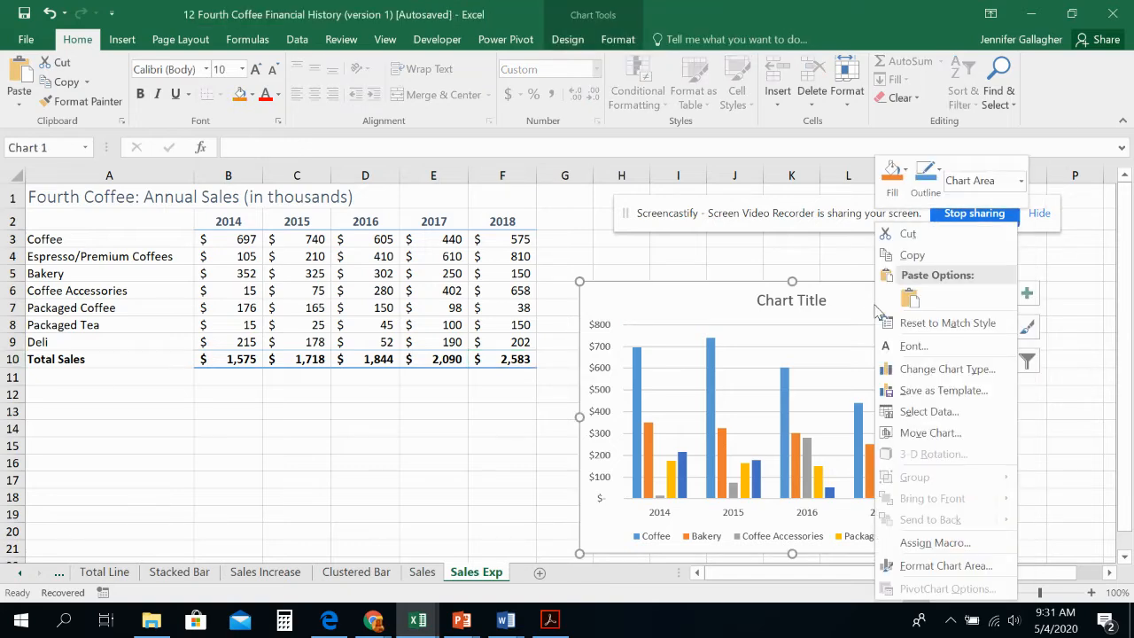
click(571, 39)
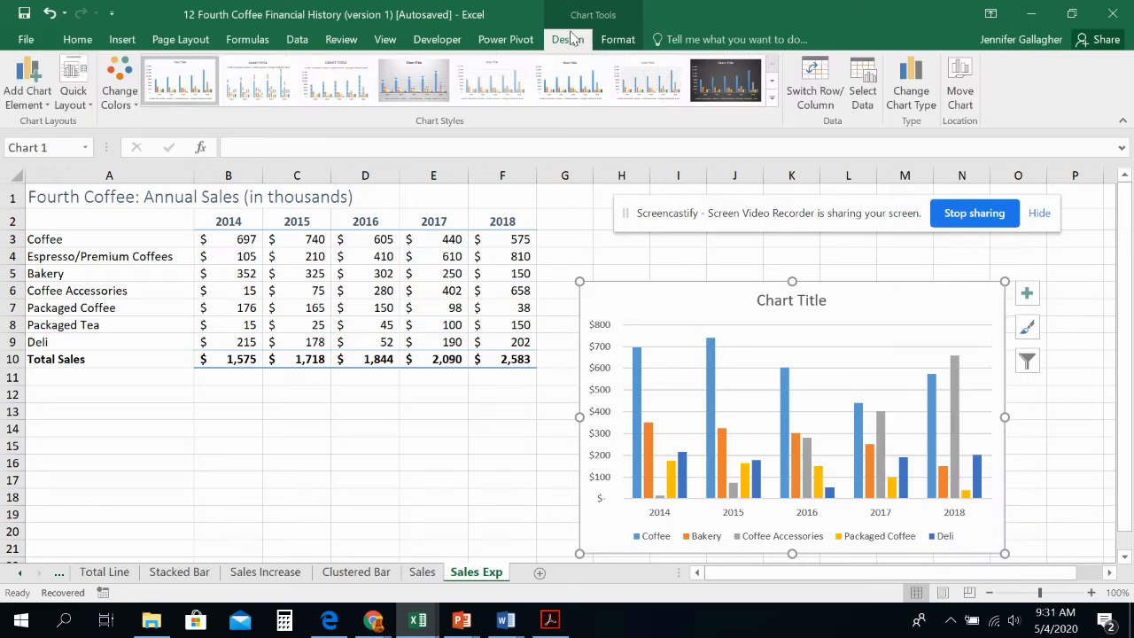
right_click(912, 304)
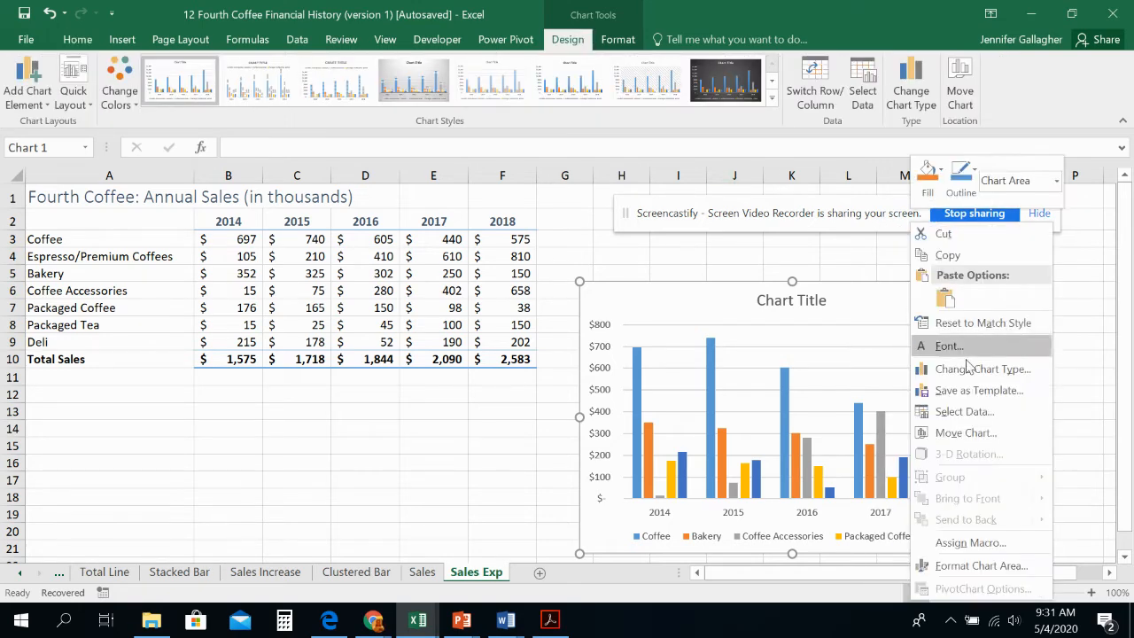
click(965, 412)
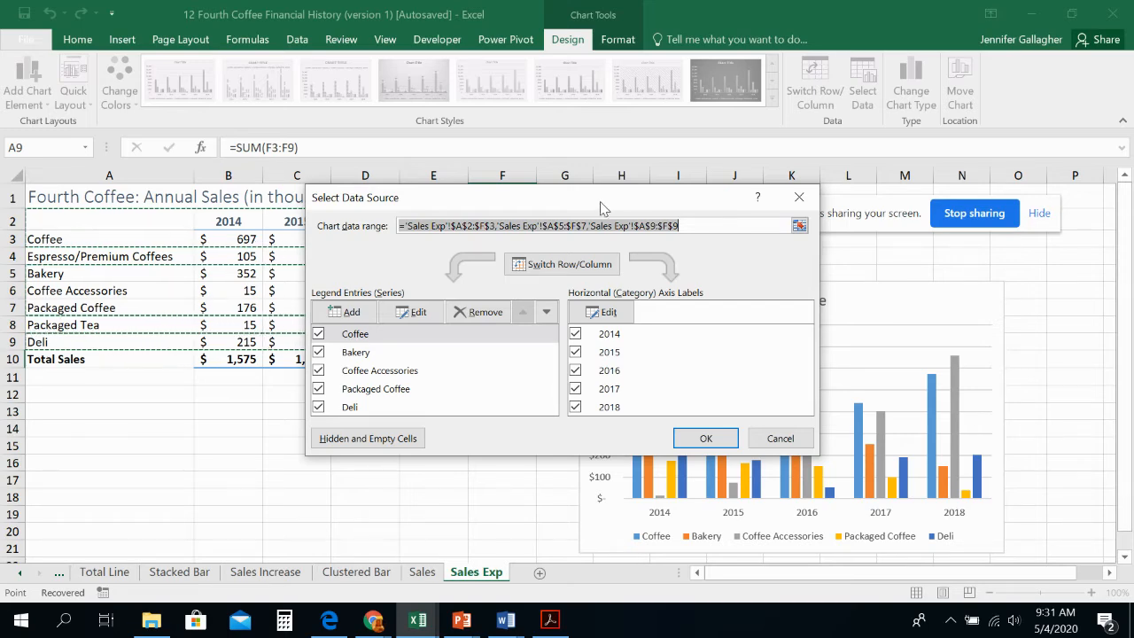
drag(601, 208, 472, 287)
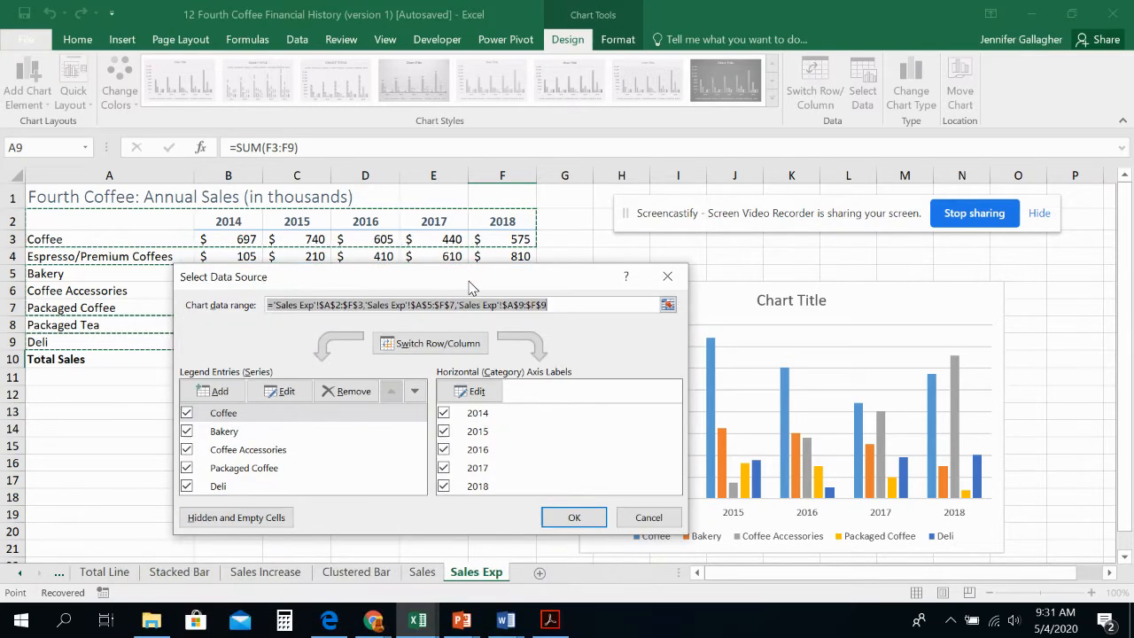
click(204, 391)
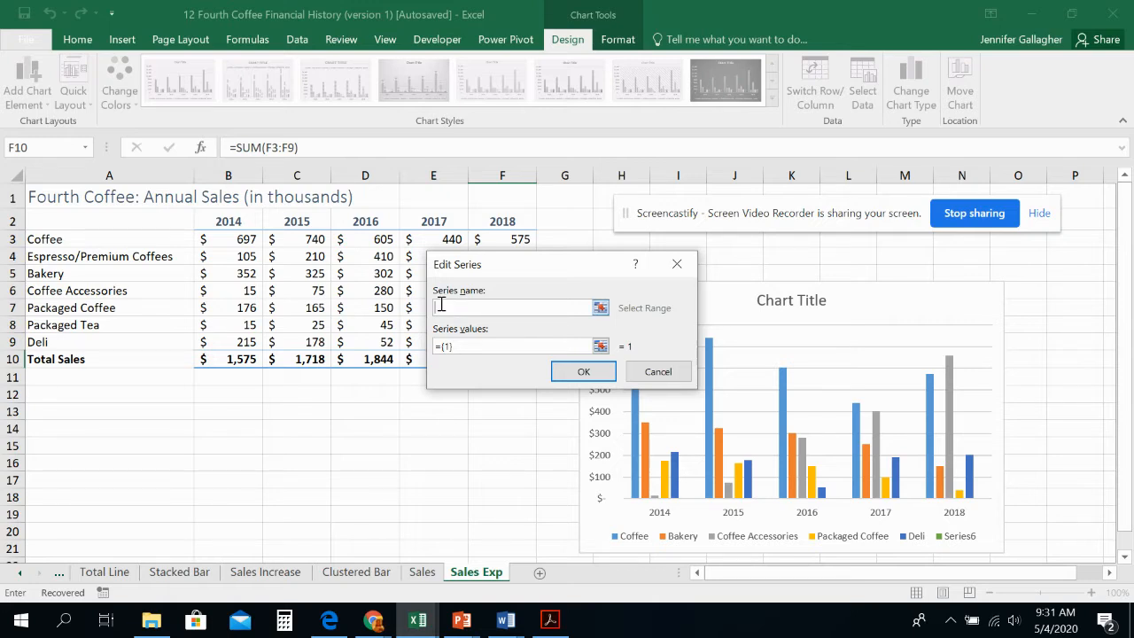
click(124, 257)
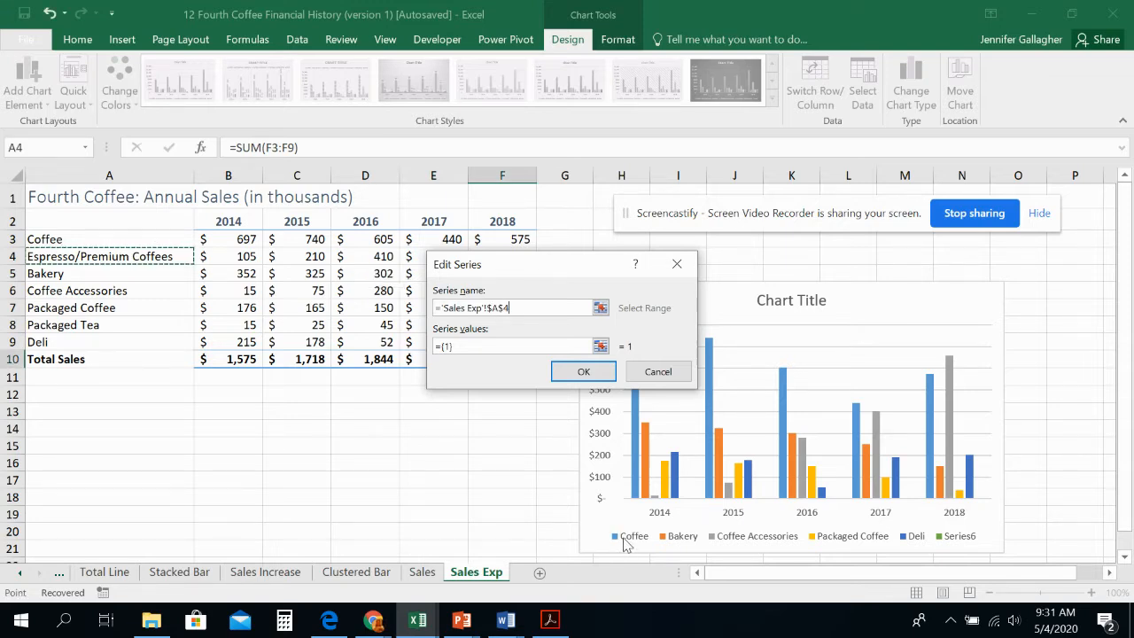
Step: Set the Espresso/Premium Coffees series values to B4:F4 and accept the new series
click(482, 348)
key(BackSpace)
key(BackSpace)
key(BackSpace)
key(BackSpace)
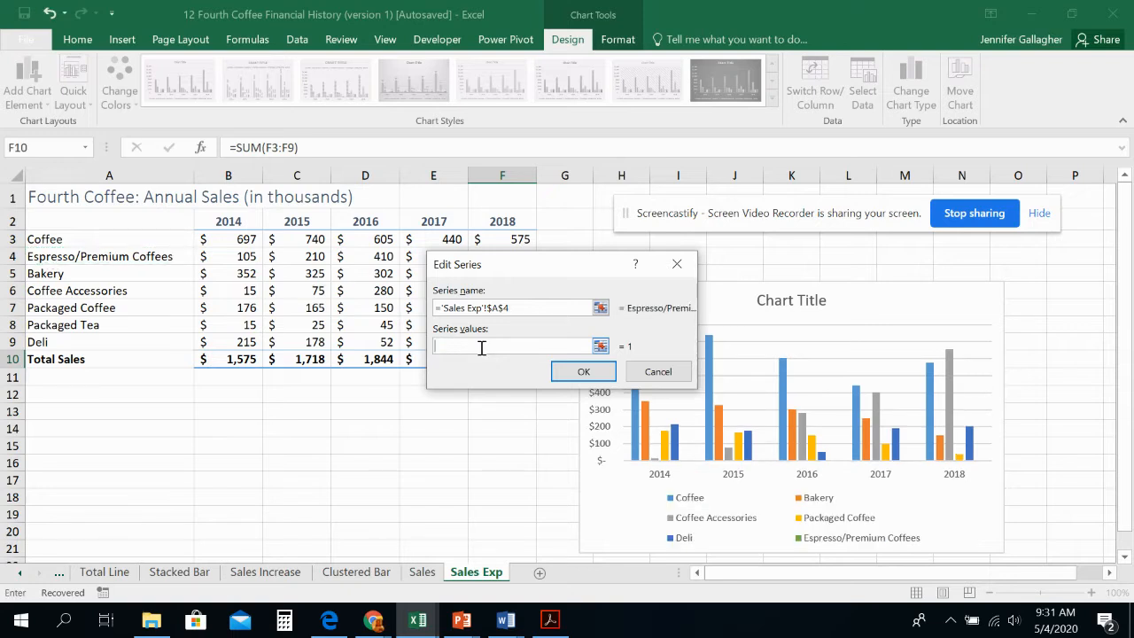
click(236, 255)
drag(236, 256, 485, 261)
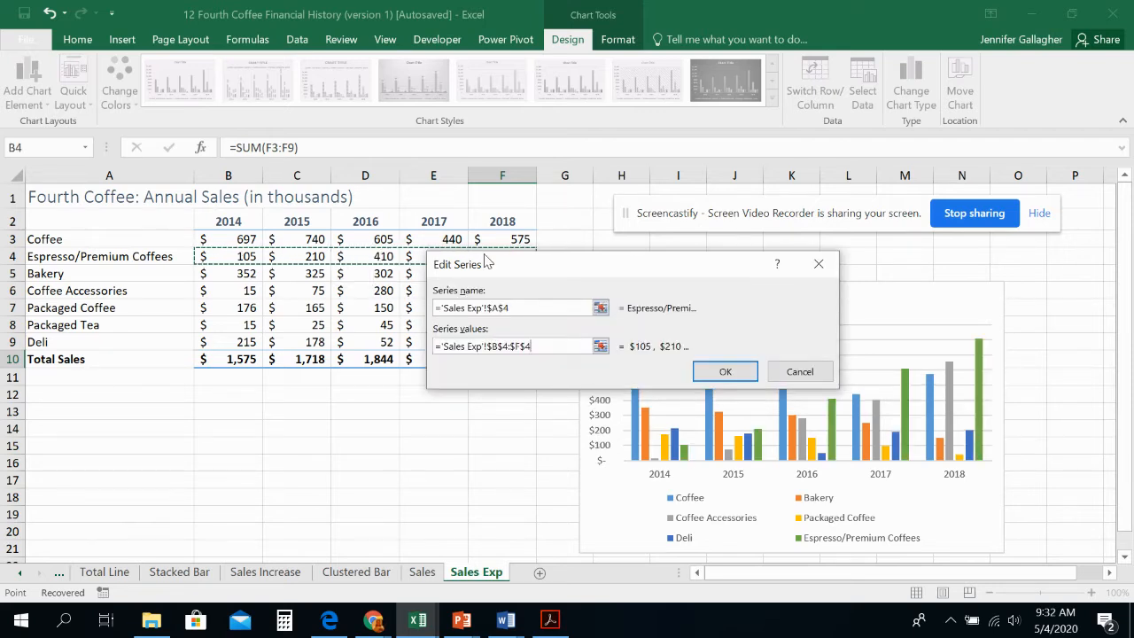
click(719, 372)
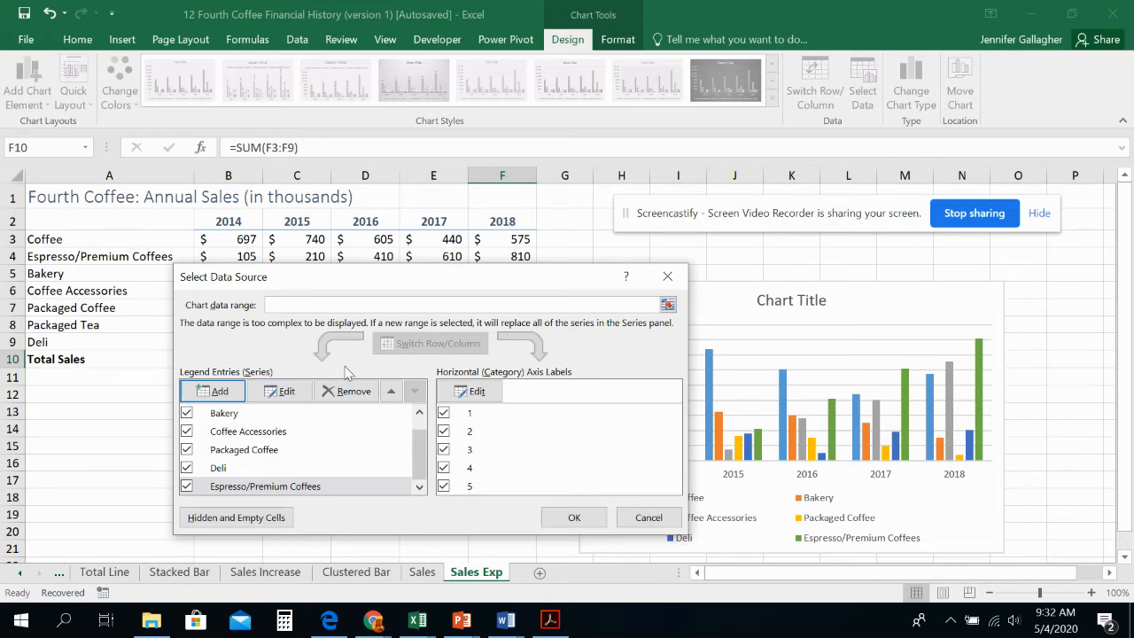
Step: Move the Espresso/Premium Coffees series up the chart's series order to sit directly below Coffee
click(389, 392)
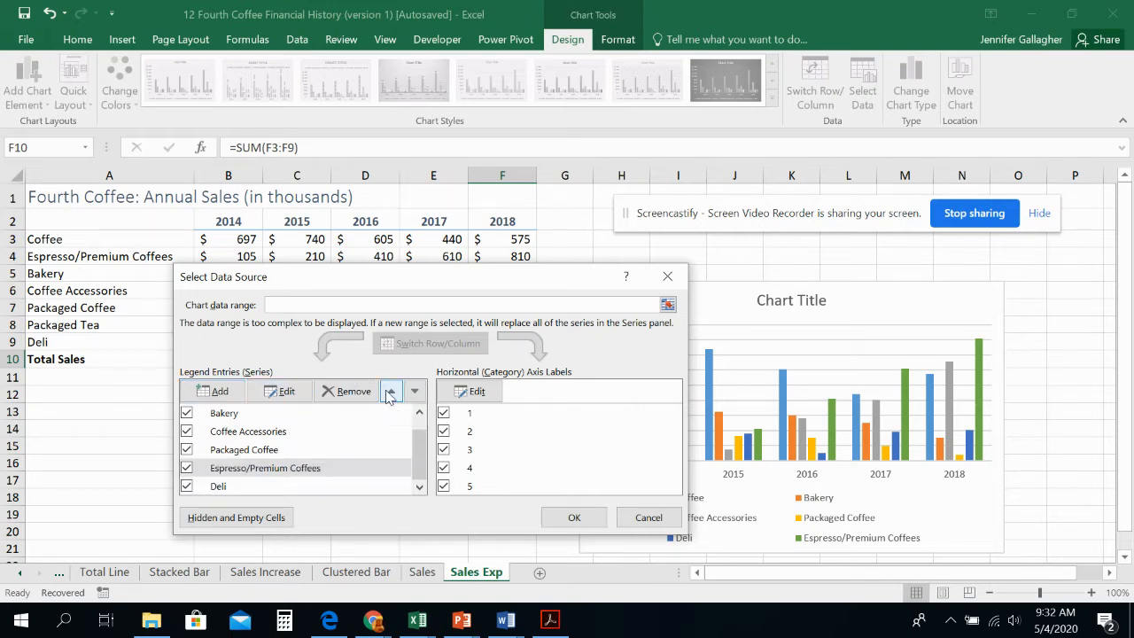
click(389, 392)
click(389, 393)
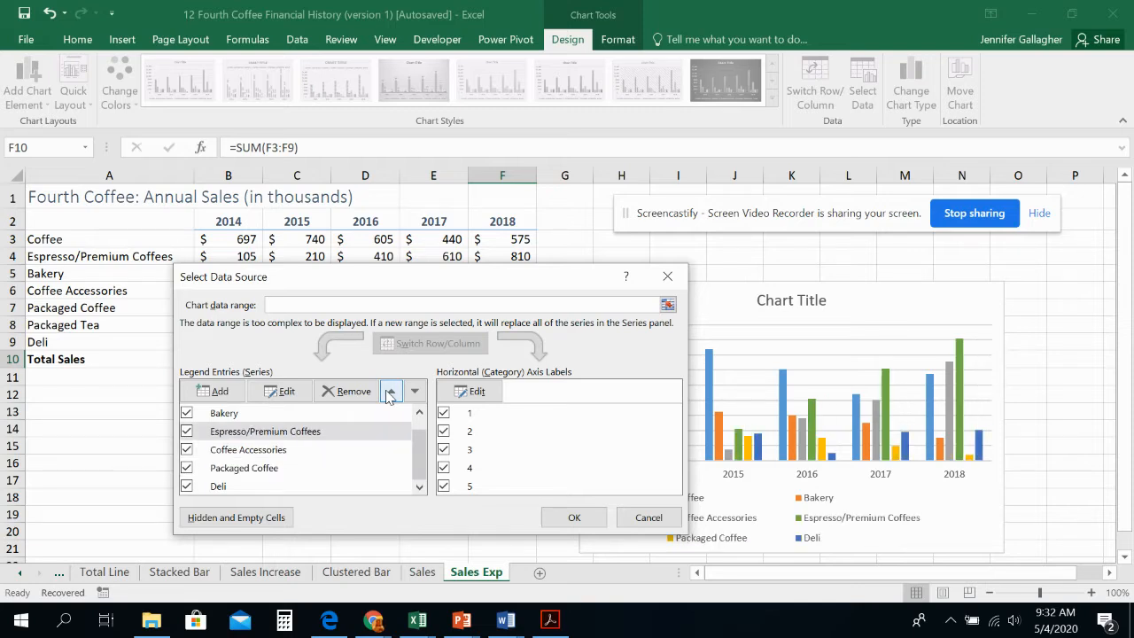
click(389, 392)
scroll(421, 429, up, 1)
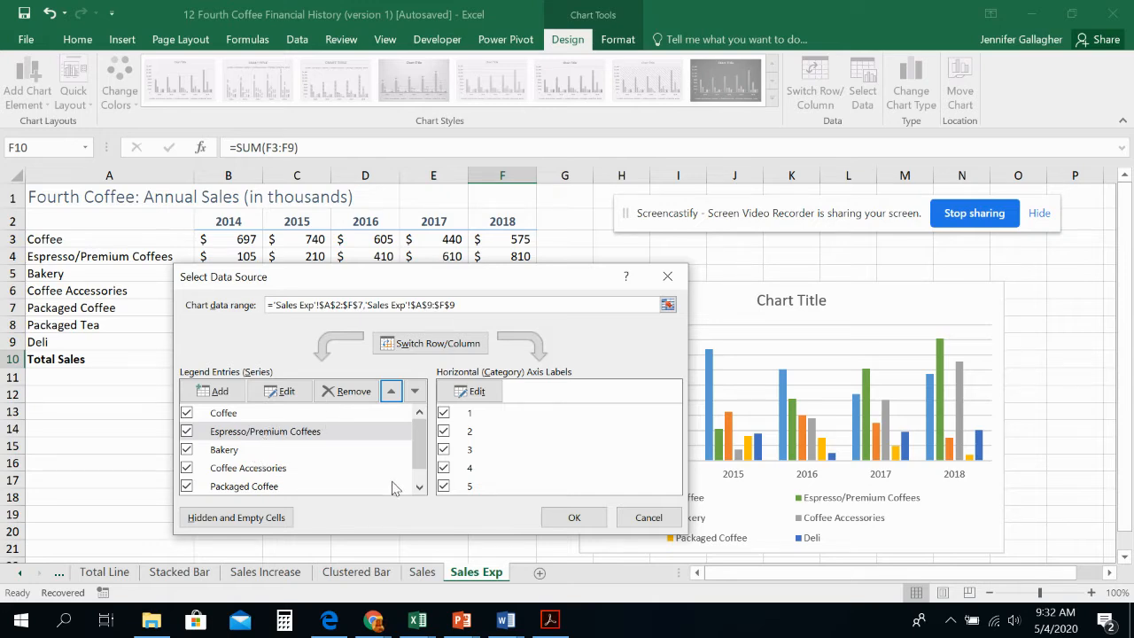
Step: Add a Packaged Tea series to the chart with its name from A8 and its values from B8:F8
click(419, 488)
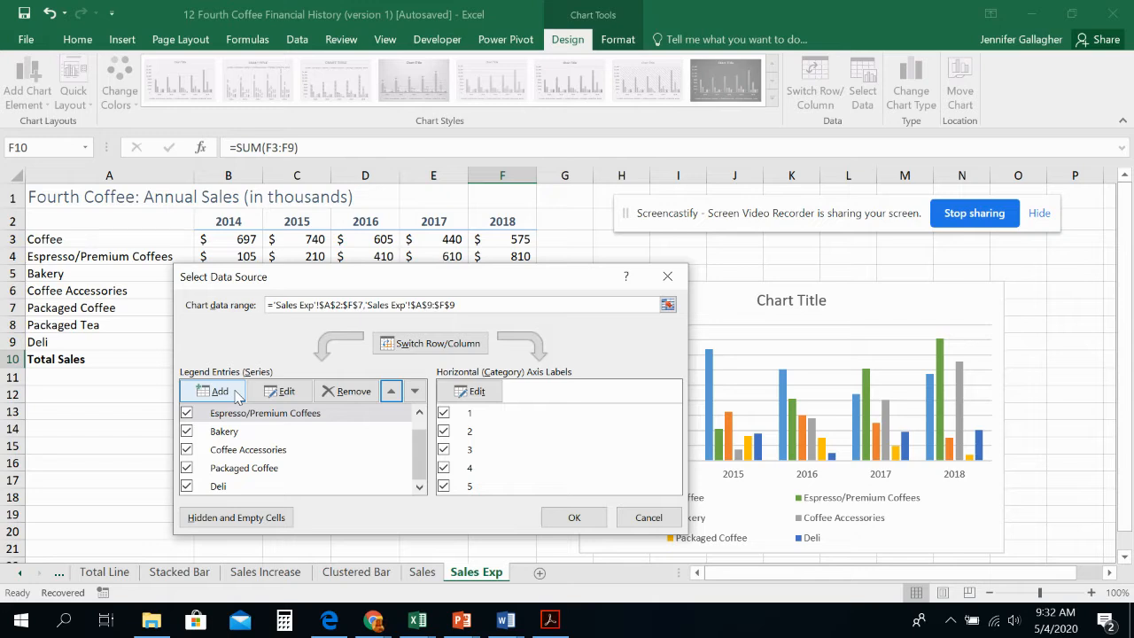
click(238, 396)
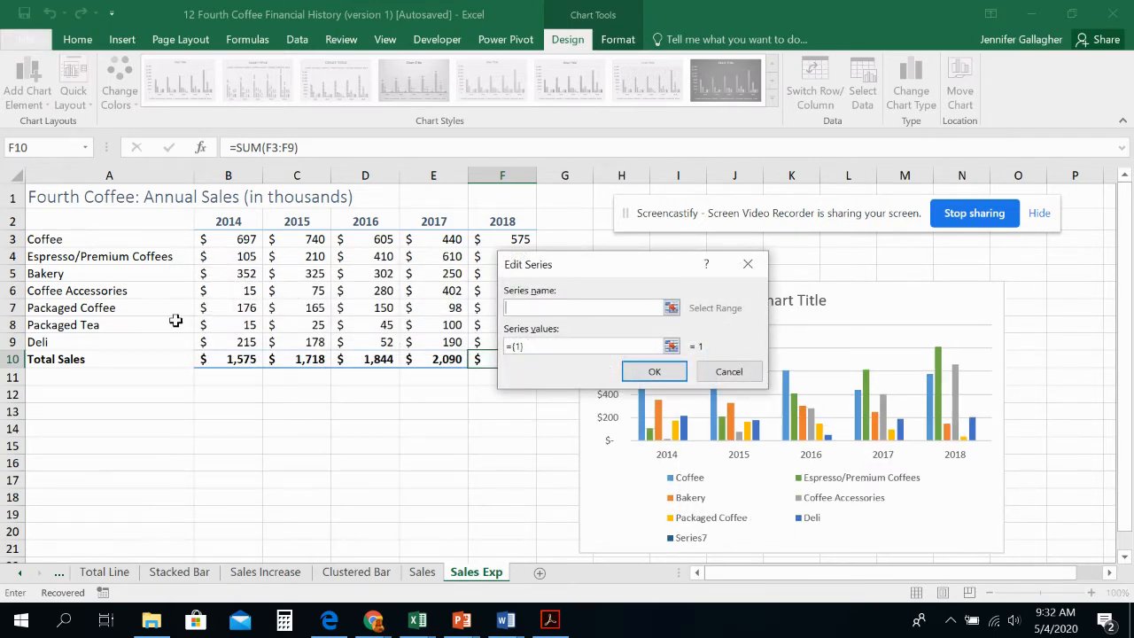
click(138, 326)
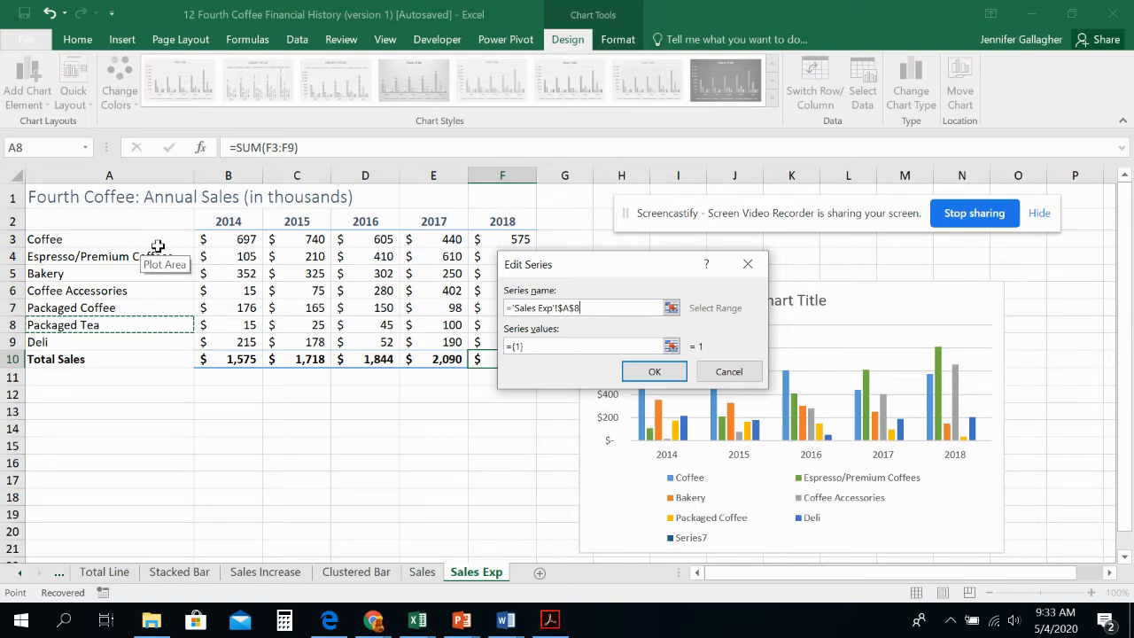
click(558, 346)
key(BackSpace)
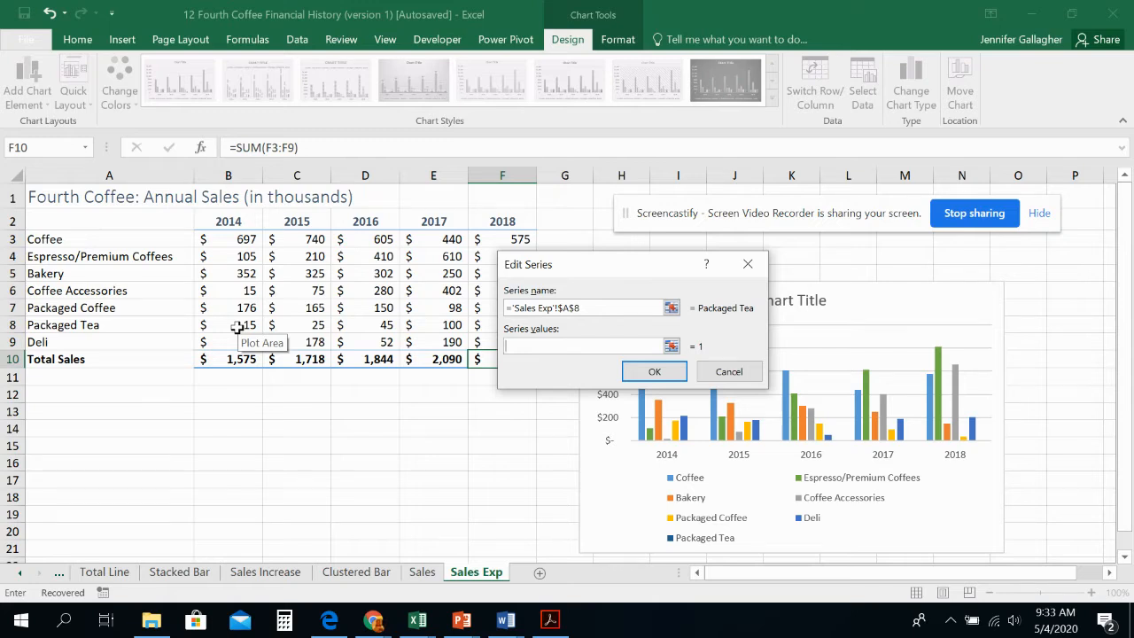
drag(238, 327, 496, 333)
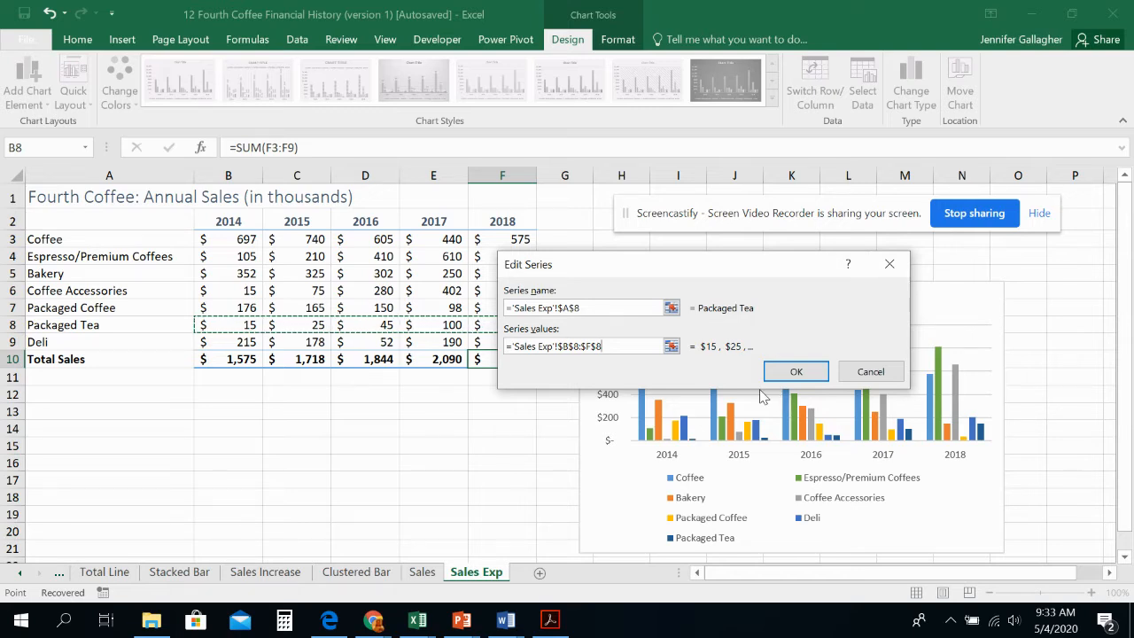
click(794, 373)
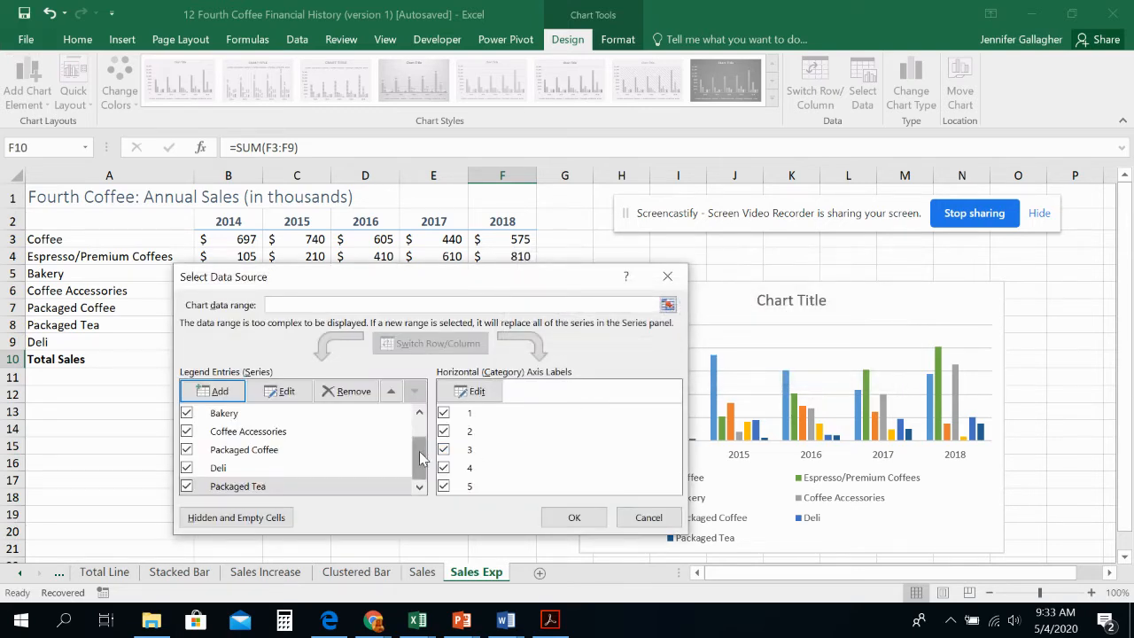
Step: Move the Packaged Tea series above Deli in the series order and apply the data source changes
drag(420, 465, 420, 442)
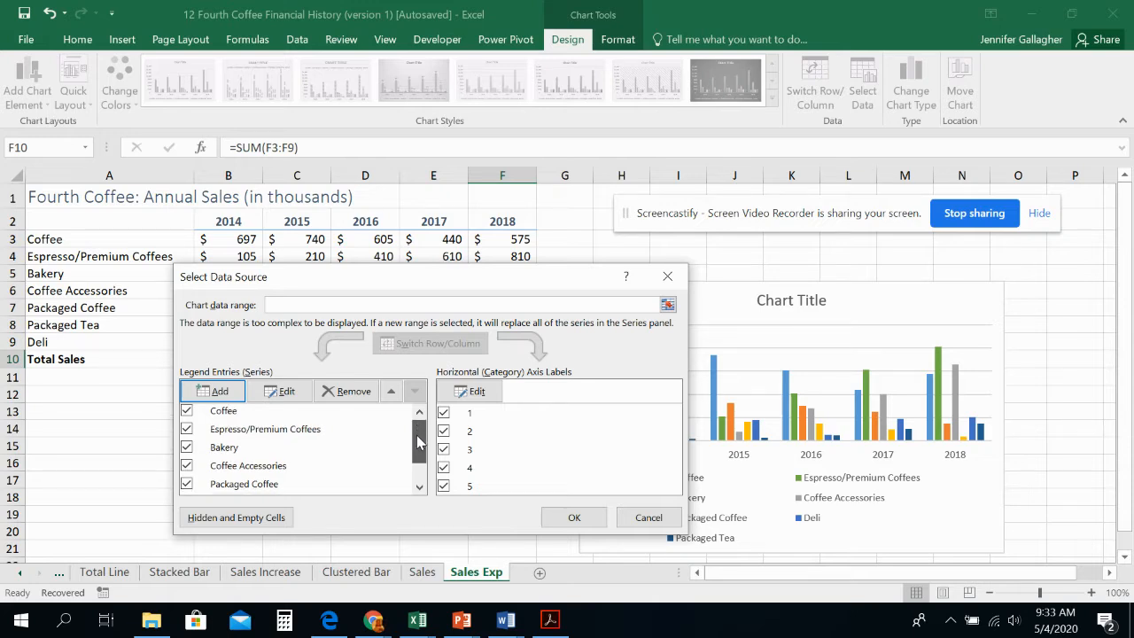
drag(420, 442, 421, 461)
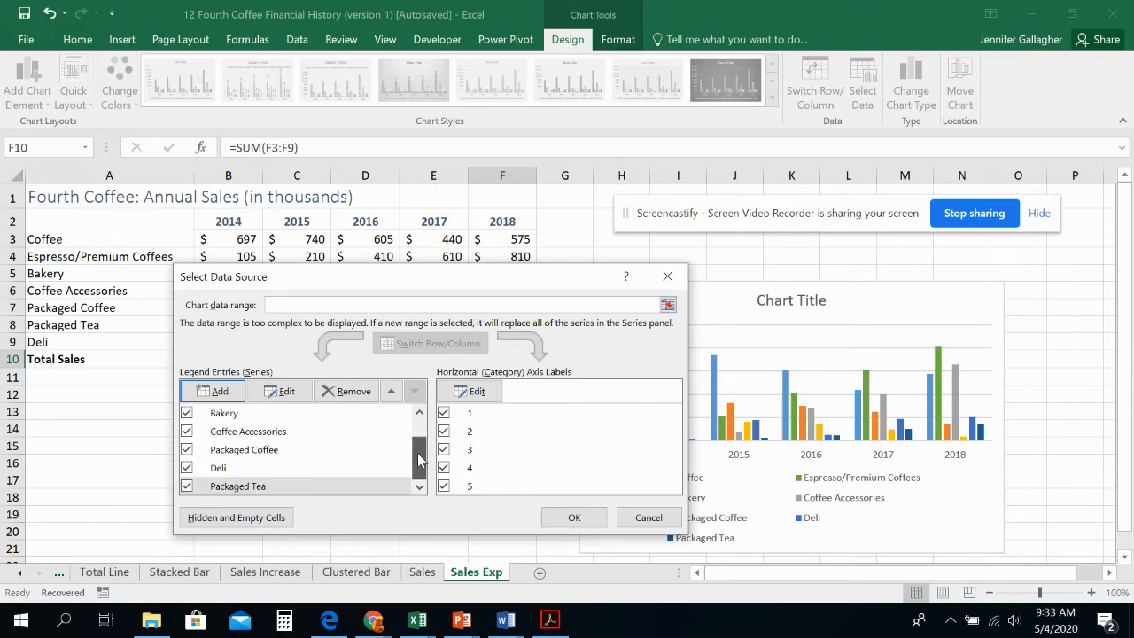
click(379, 486)
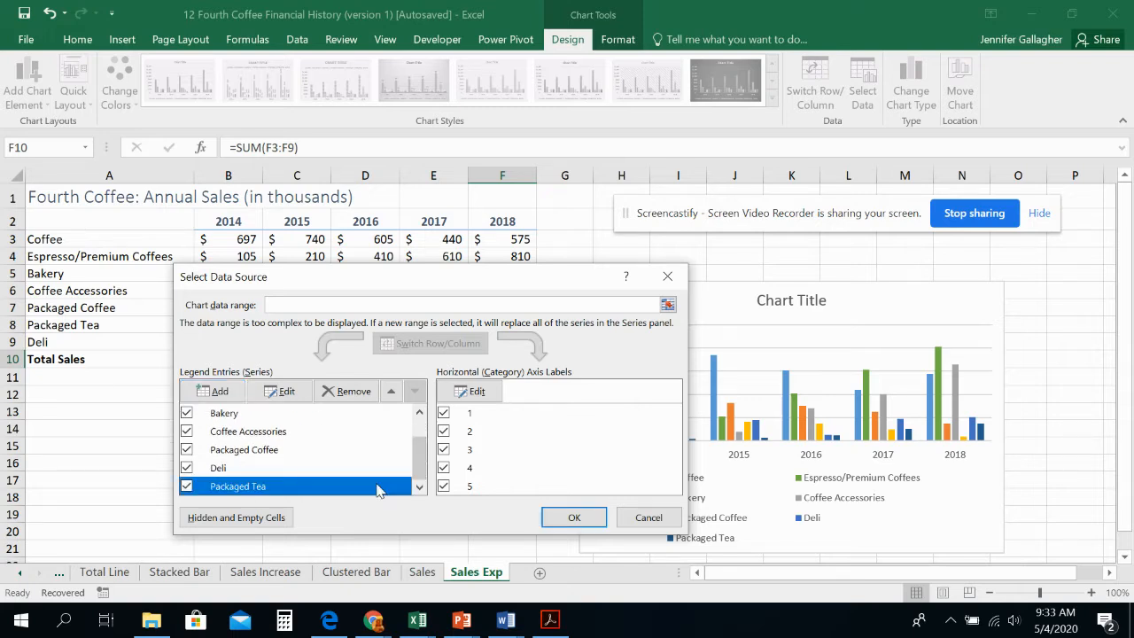
click(391, 391)
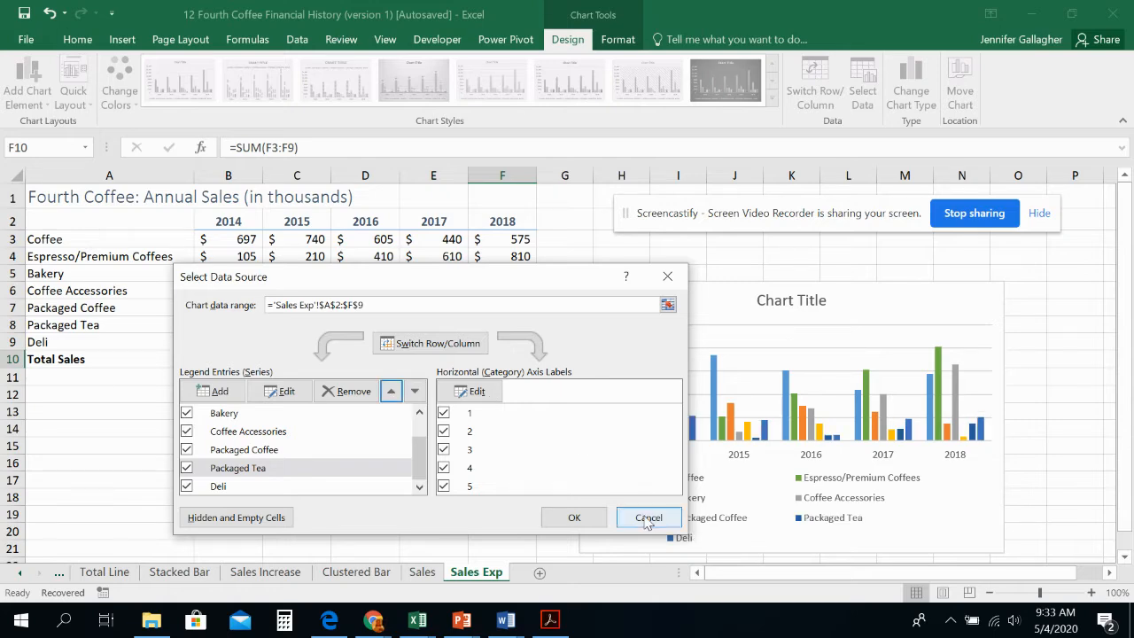
click(574, 517)
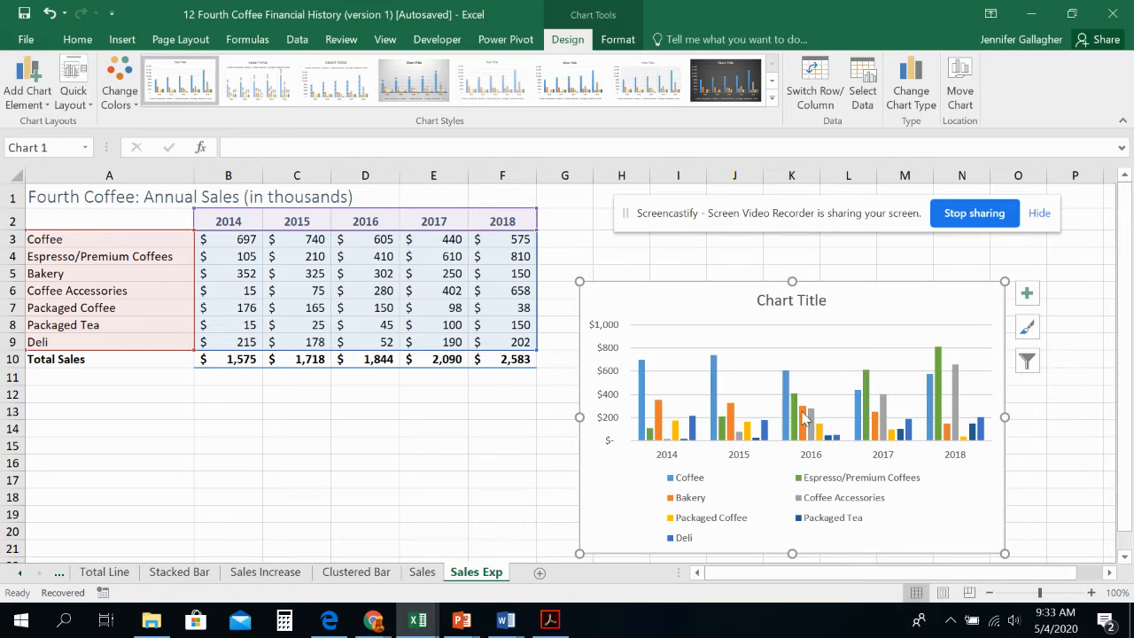
Step: Move the chart below the table to start at A12 and enlarge it to reach column H and row 28
mouse_move(803, 418)
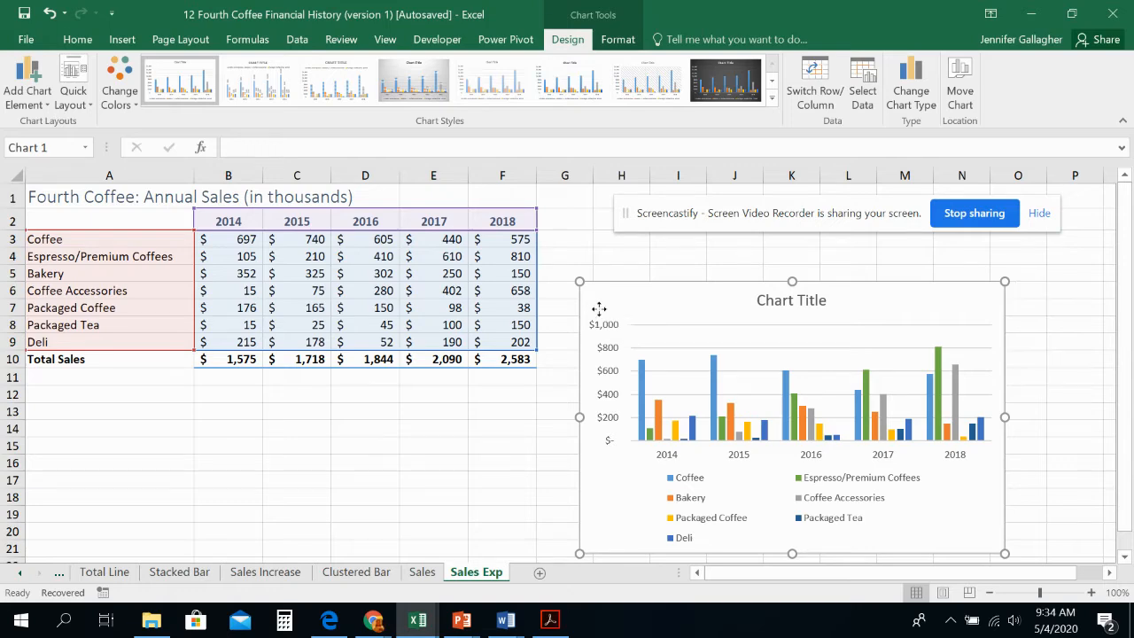
mouse_move(597, 306)
mouse_down()
mouse_move(375, 398)
mouse_move(66, 392)
mouse_move(58, 412)
mouse_up()
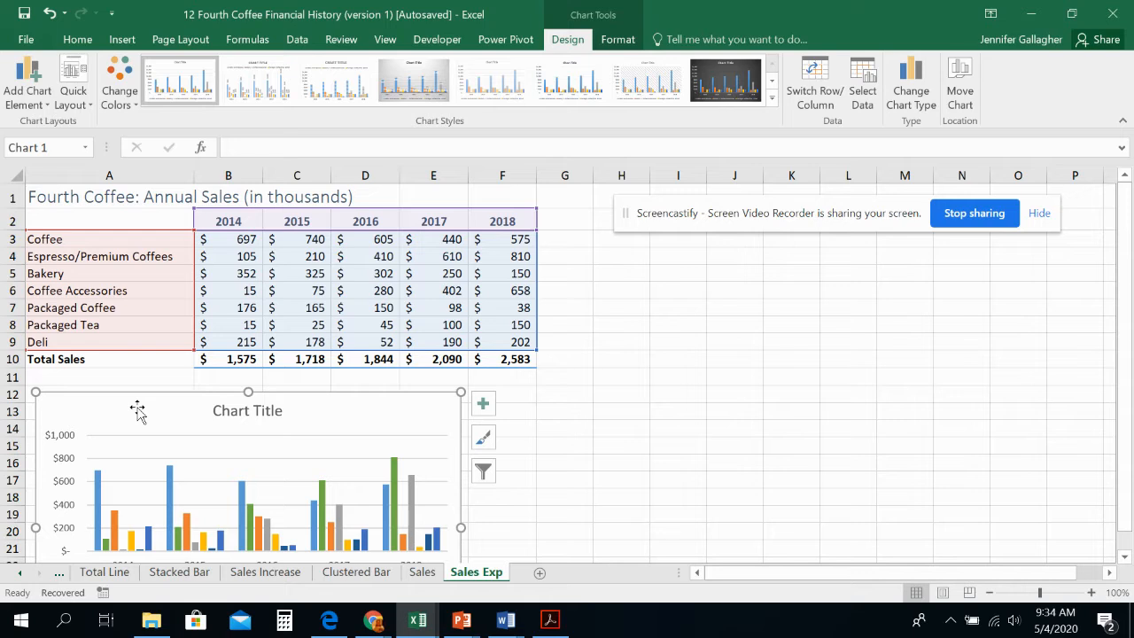
scroll(137, 410, down, 3)
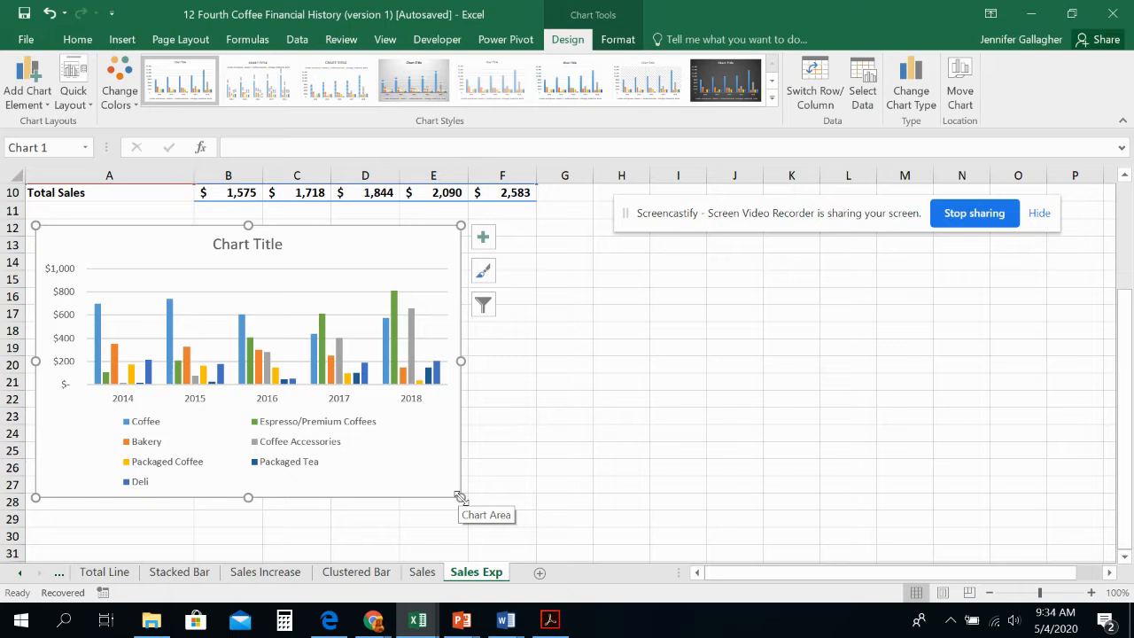
drag(461, 498, 640, 506)
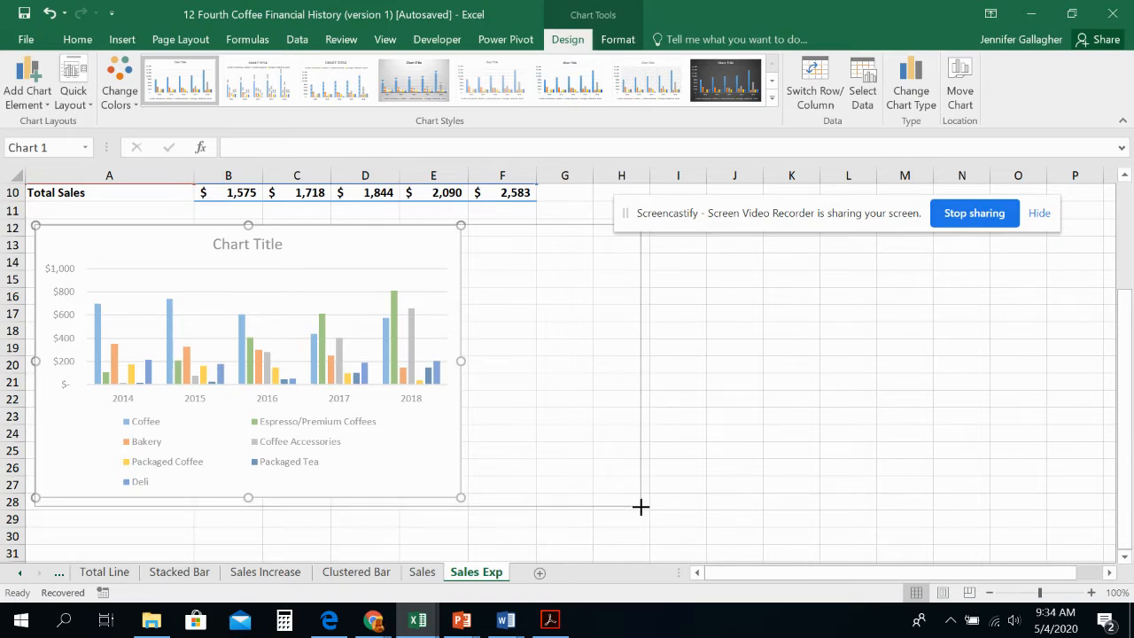
drag(640, 506, 640, 505)
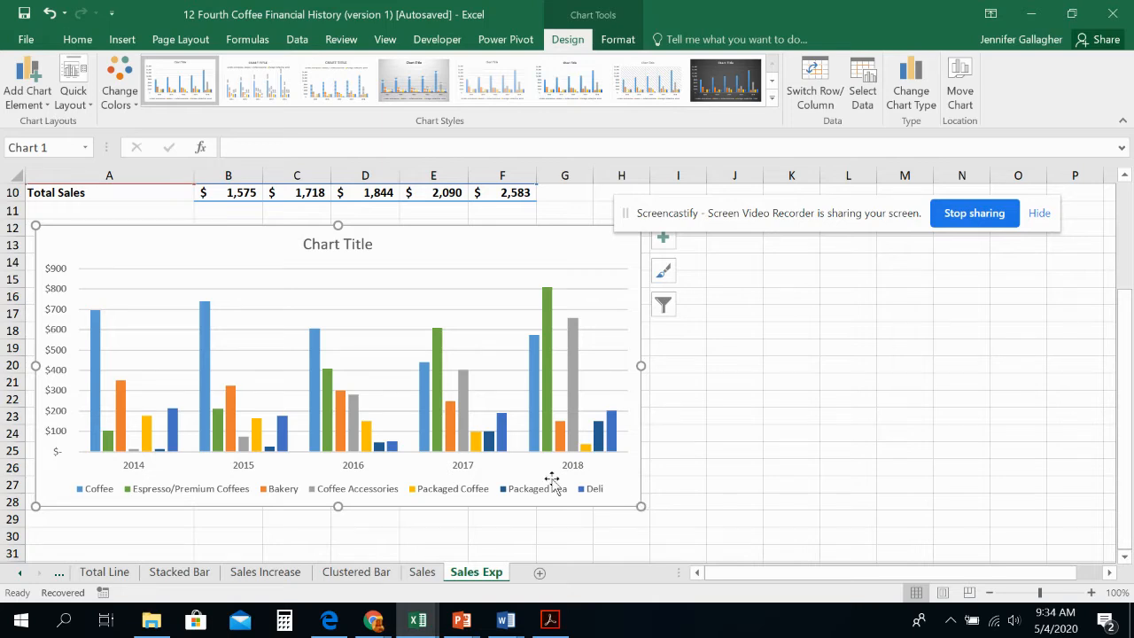
Step: Replace the placeholder chart title with "Detailed Annual Sales"
click(352, 245)
click(312, 155)
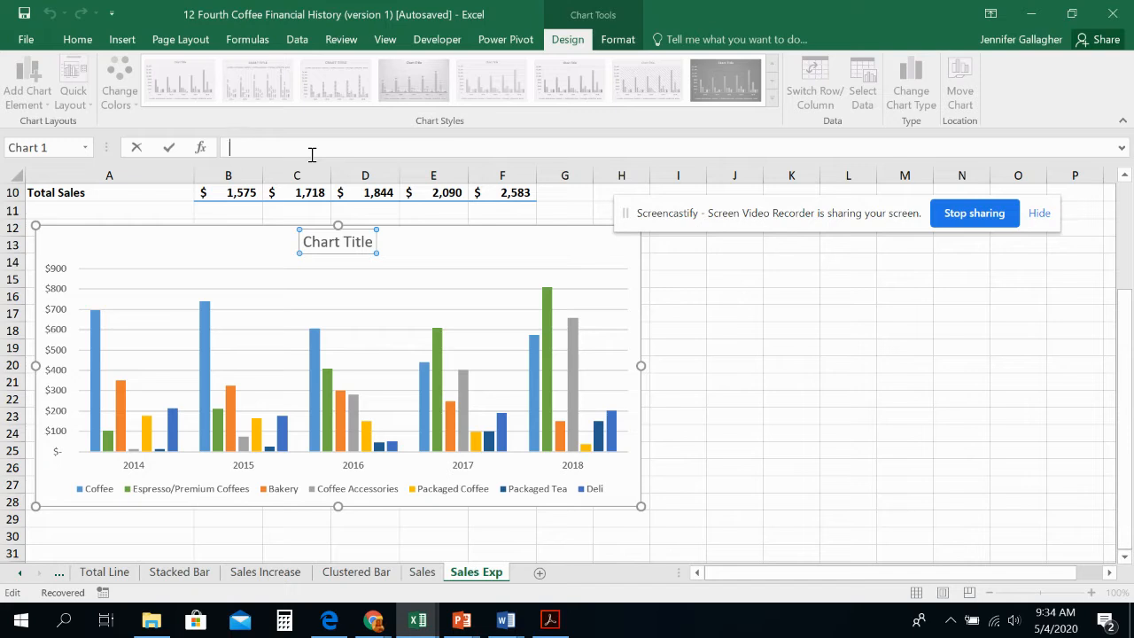
text(Detailed Annual Sales)
key(Return)
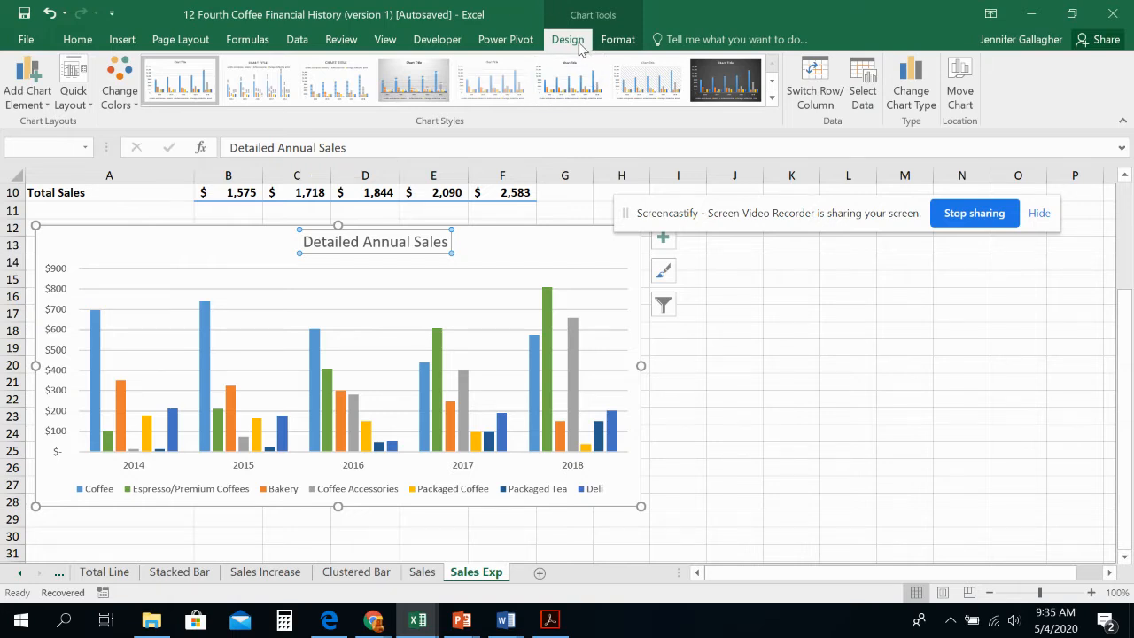
Step: Change the Detailed Annual Sales chart's type from the column category to Stacked Column
click(912, 93)
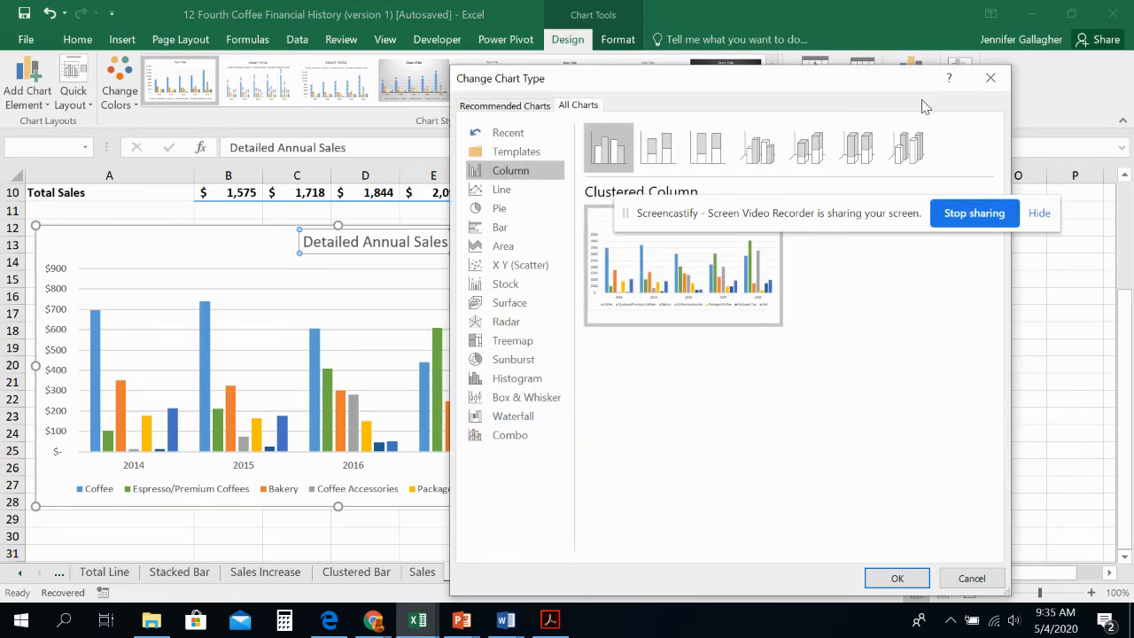
click(523, 106)
click(572, 106)
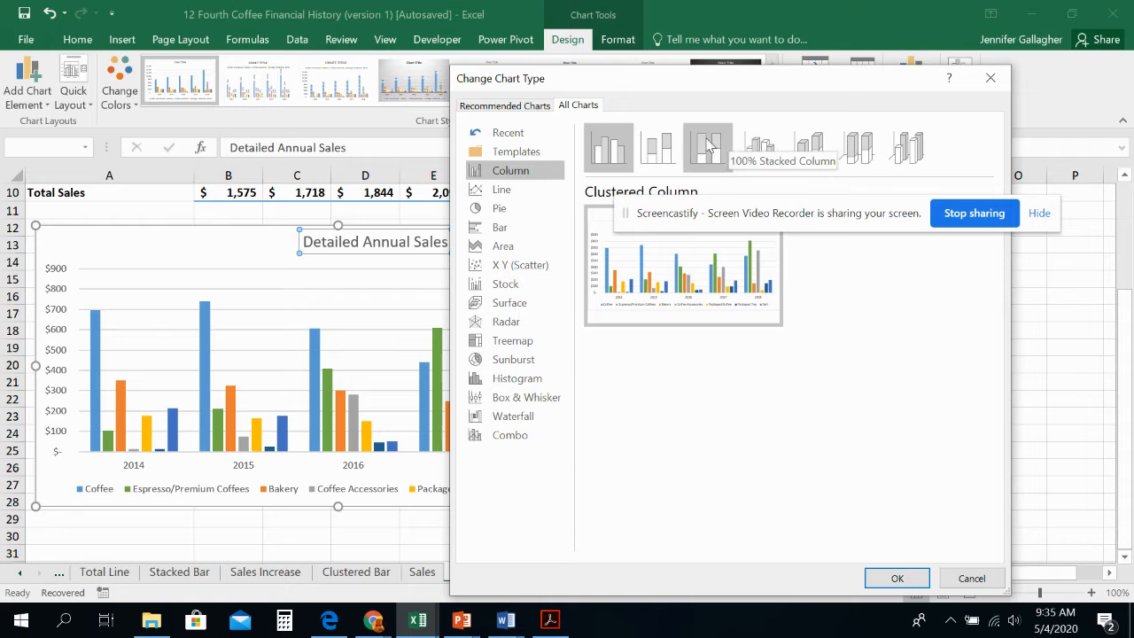
click(660, 146)
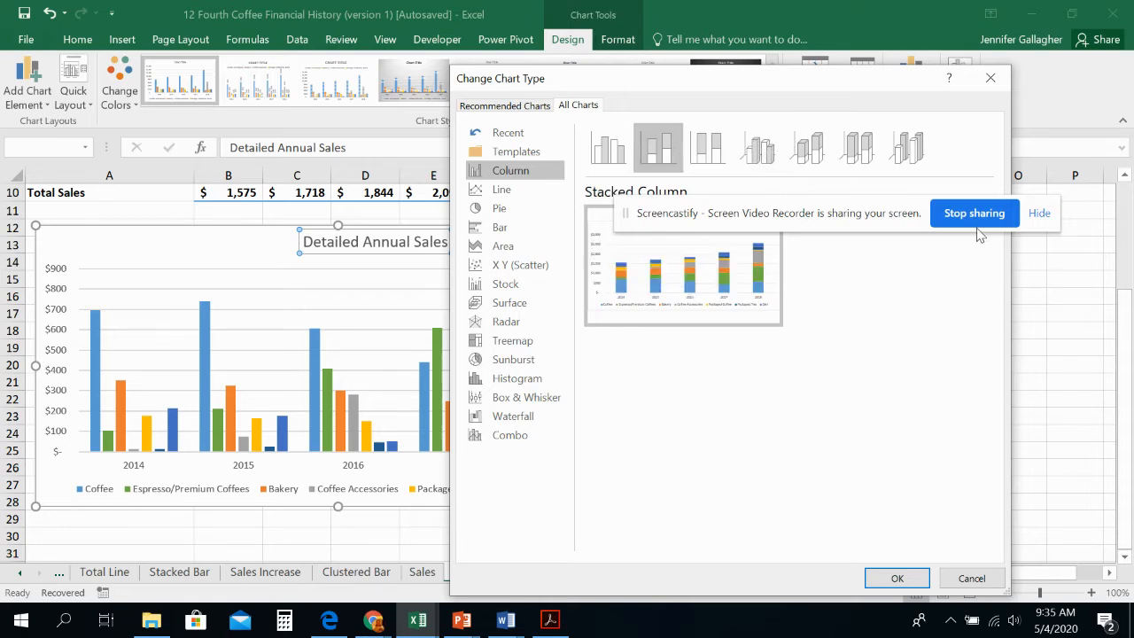
click(897, 578)
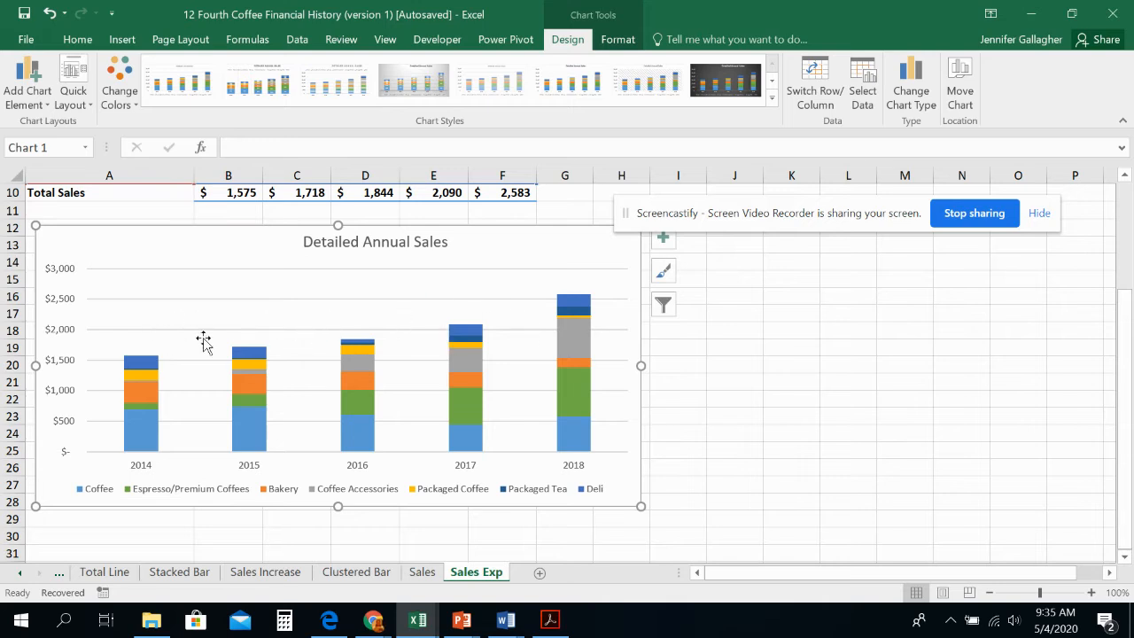
Step: Move the stacked column chart to a new chart sheet named "Det Sales"
right_click(589, 245)
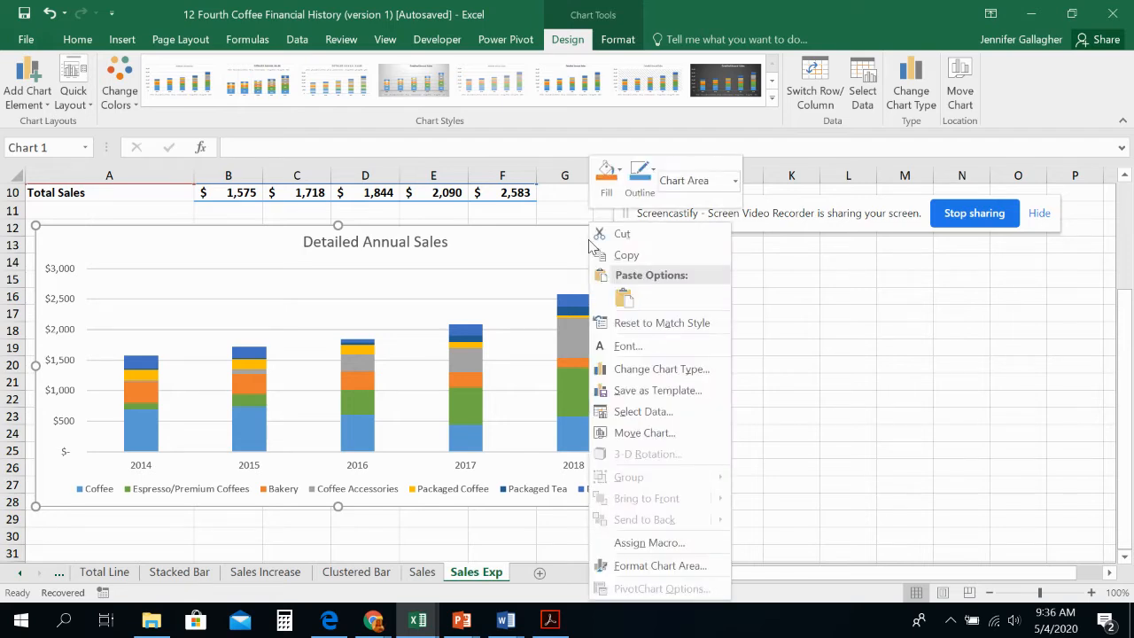
click(651, 433)
click(555, 398)
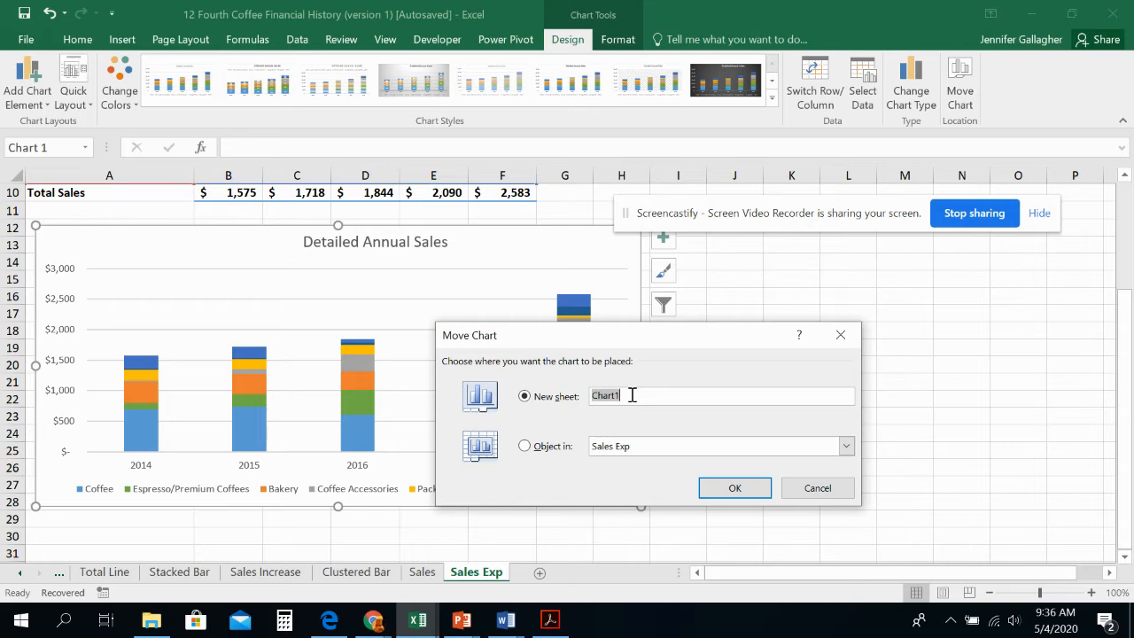
text(Det Sales)
click(736, 488)
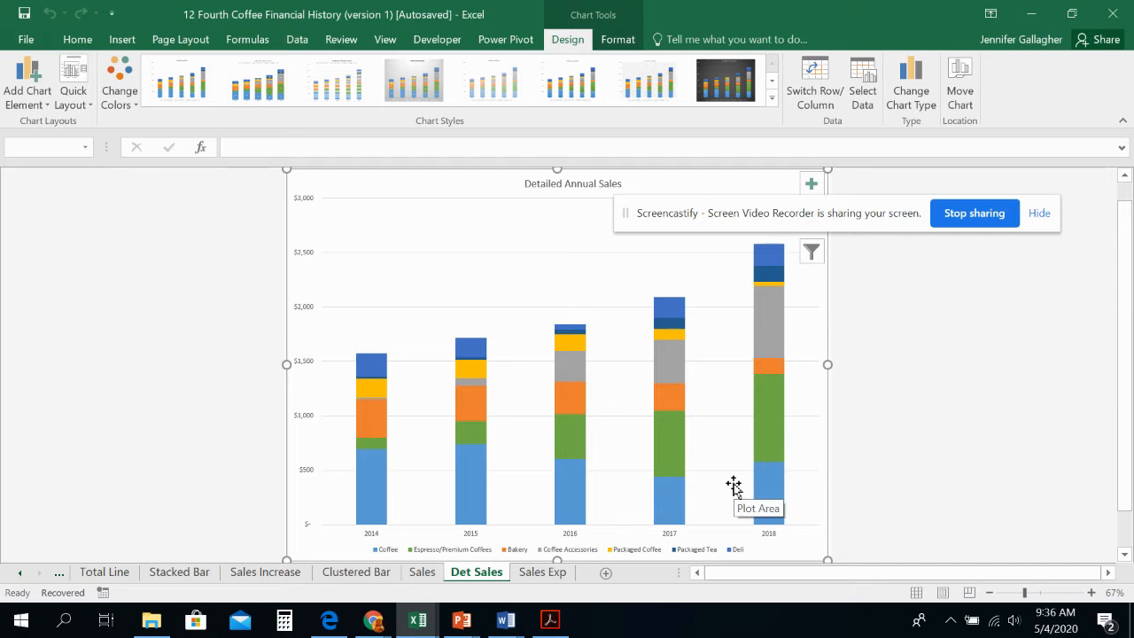
Step: Create a copy of the Det Sales chart sheet, placed before the Sales Exp sheet
right_click(495, 577)
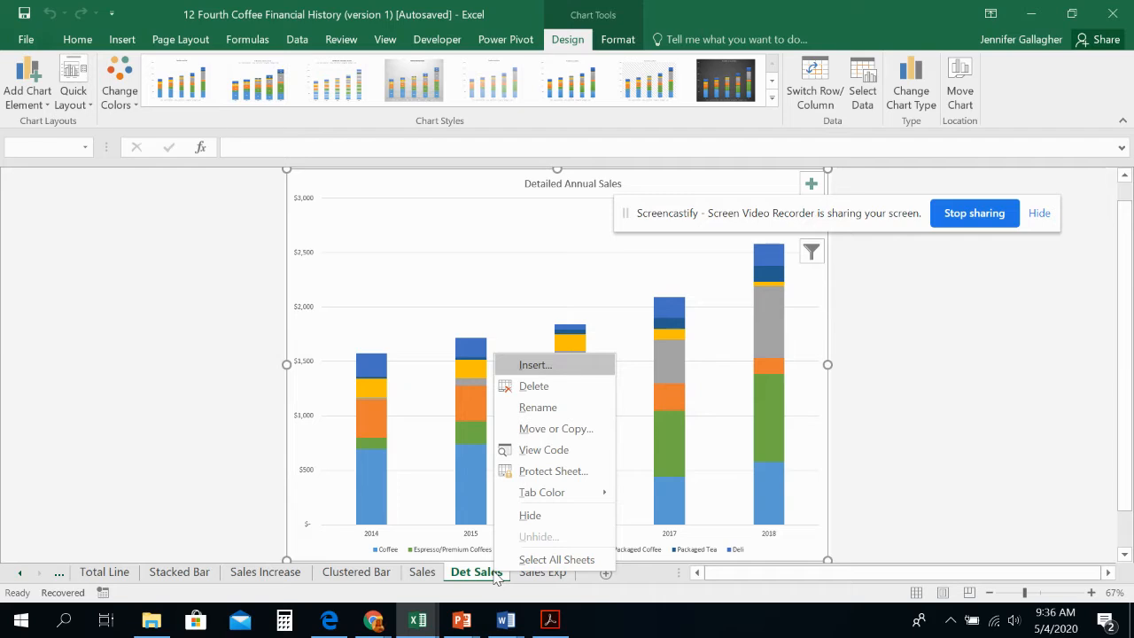
click(532, 428)
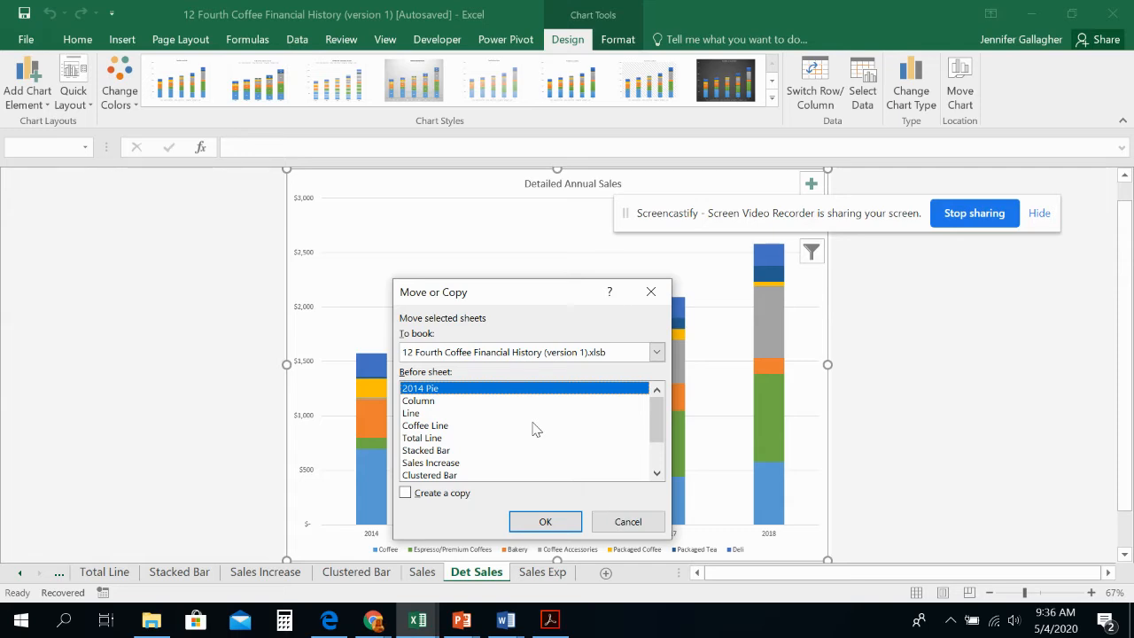
scroll(486, 469, down, 2)
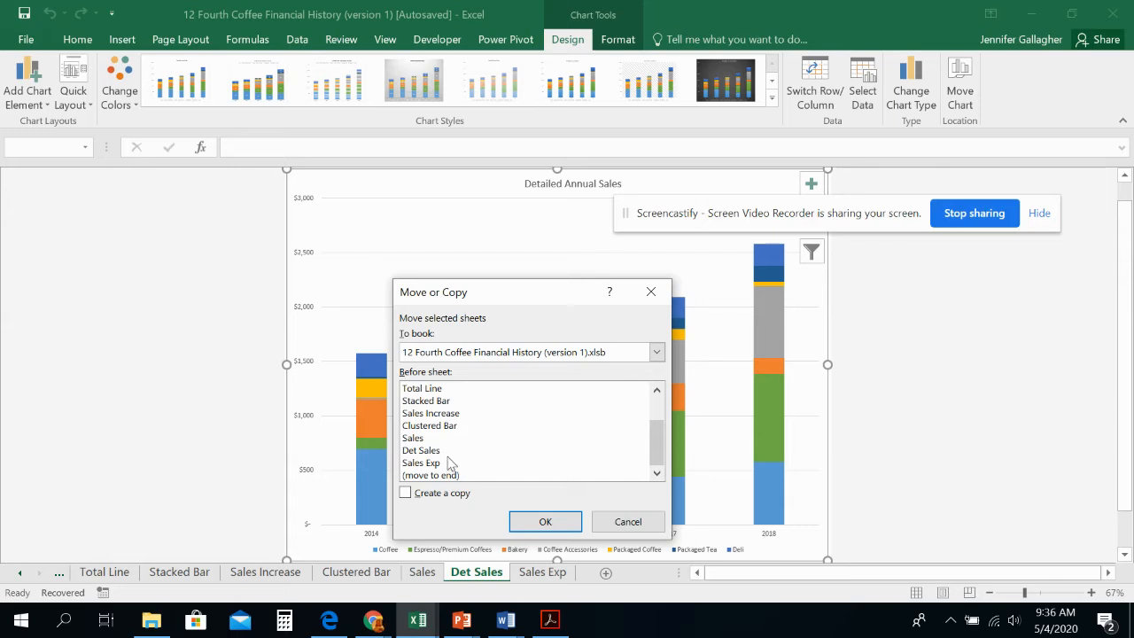
click(436, 464)
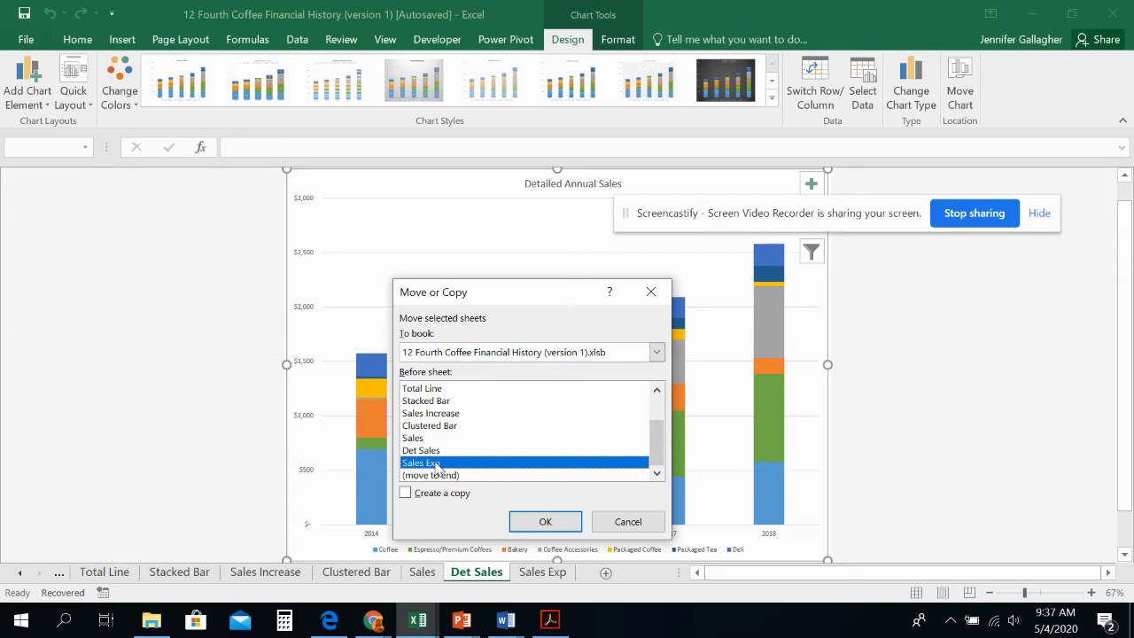
click(424, 499)
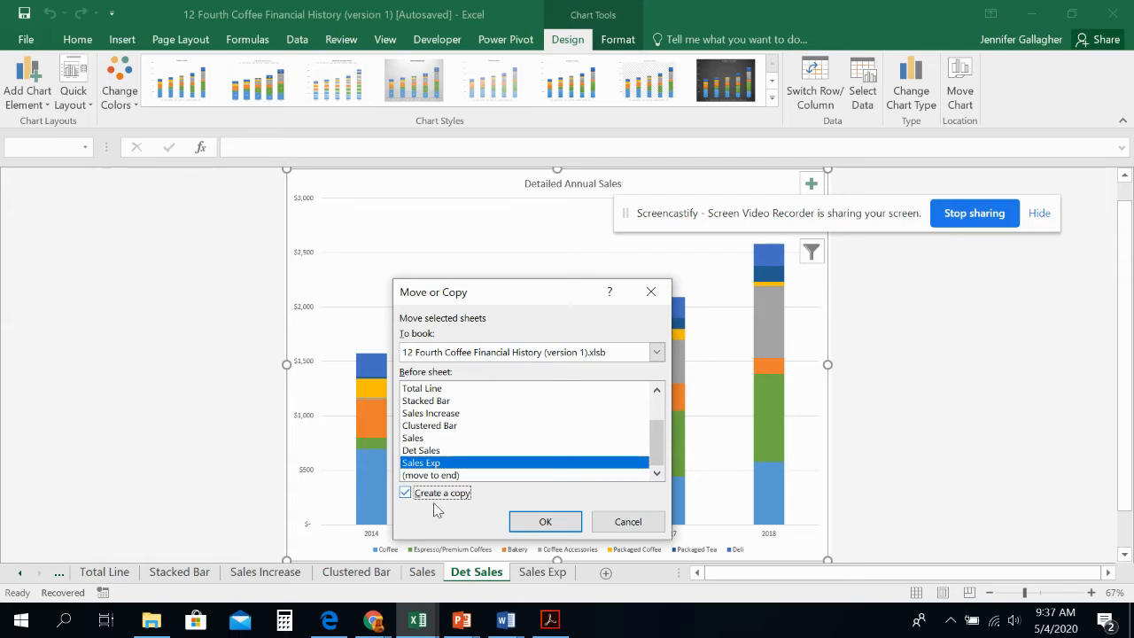
click(544, 521)
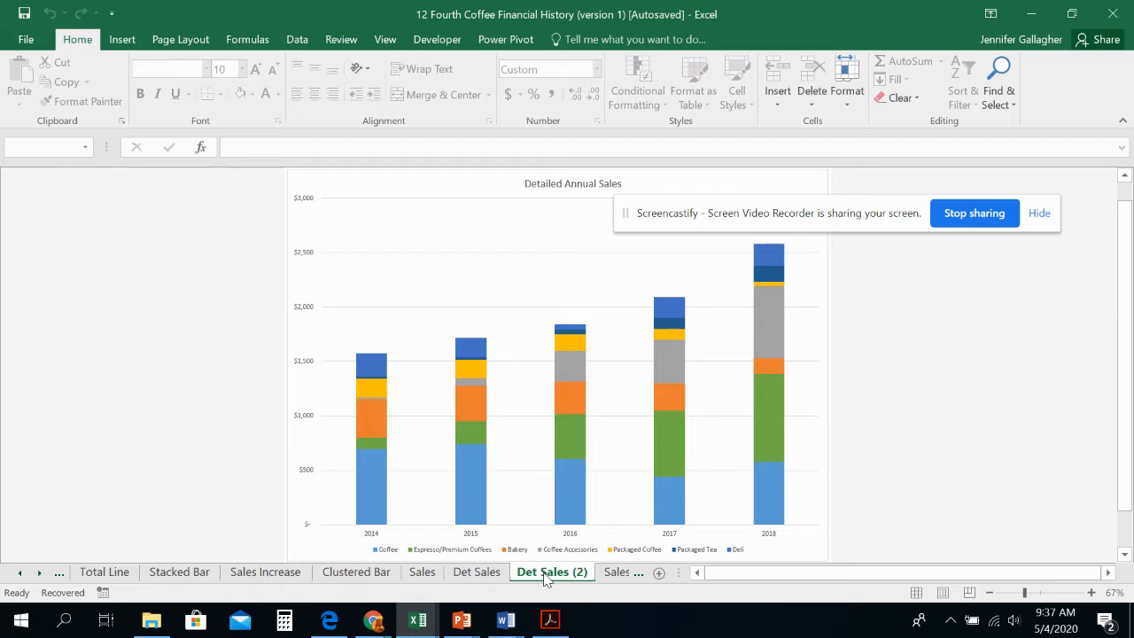
Step: Rename the copied chart sheet as "Det Sales Es"
double_click(547, 576)
click(588, 574)
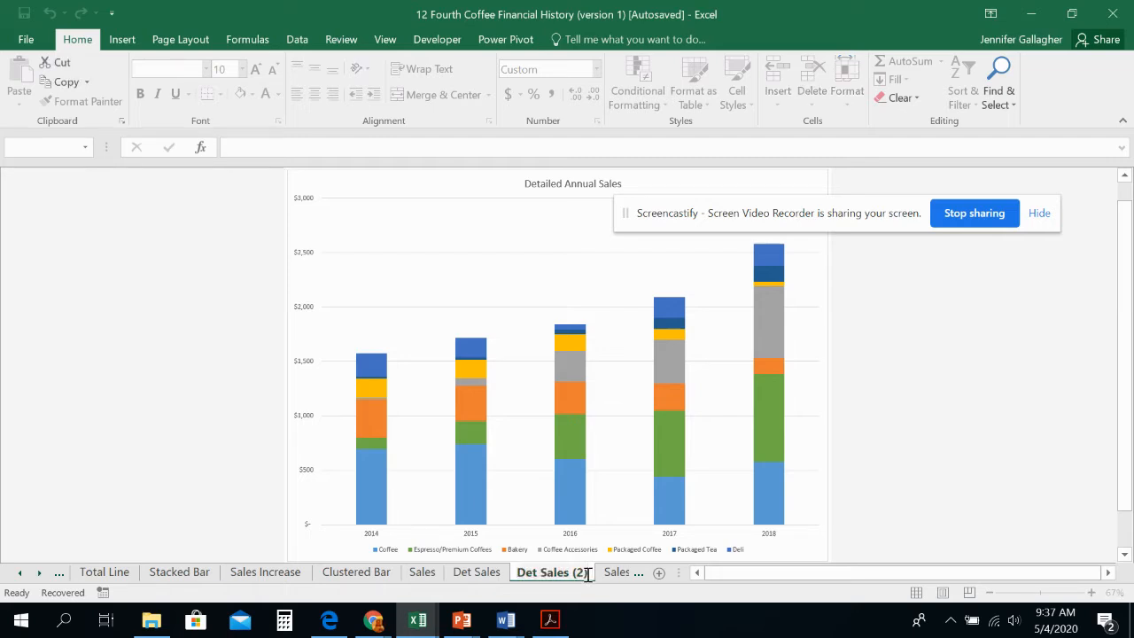
key(BackSpace)
key(BackSpace)
key(BackSpace)
text(E)
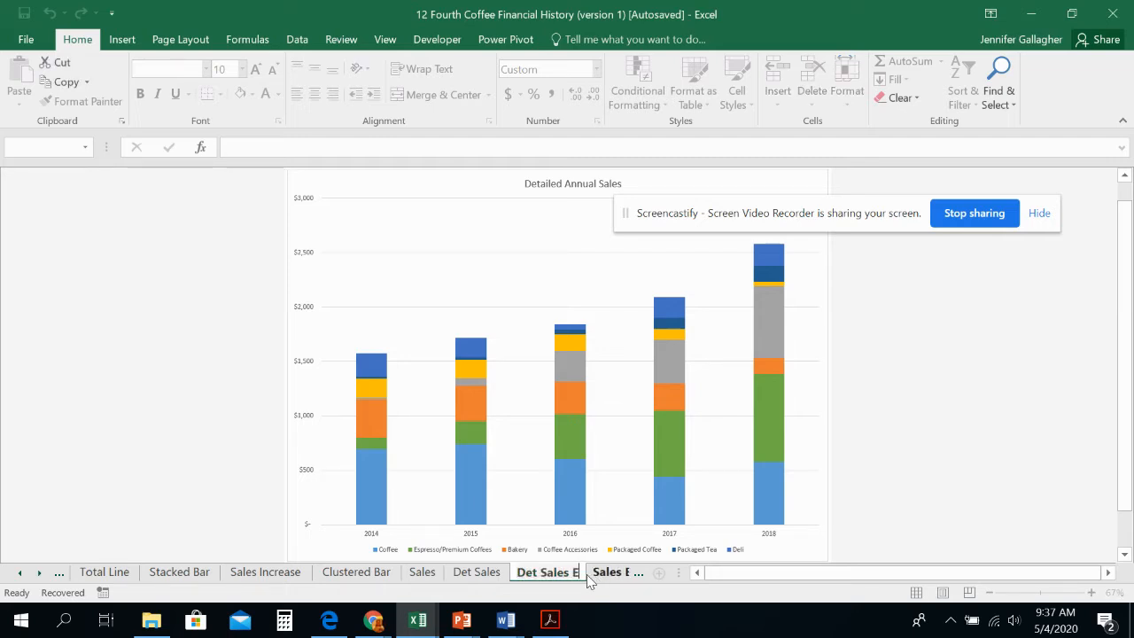
text(s)
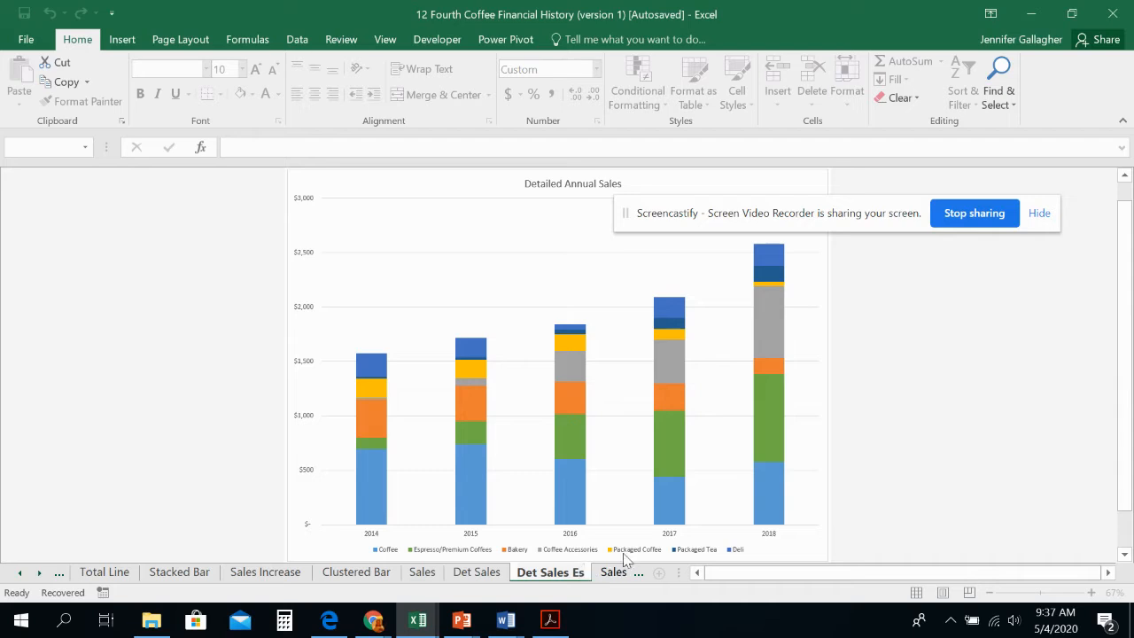
Step: Change the chart on the Det Sales Es sheet to a Clustered Column chart
click(505, 237)
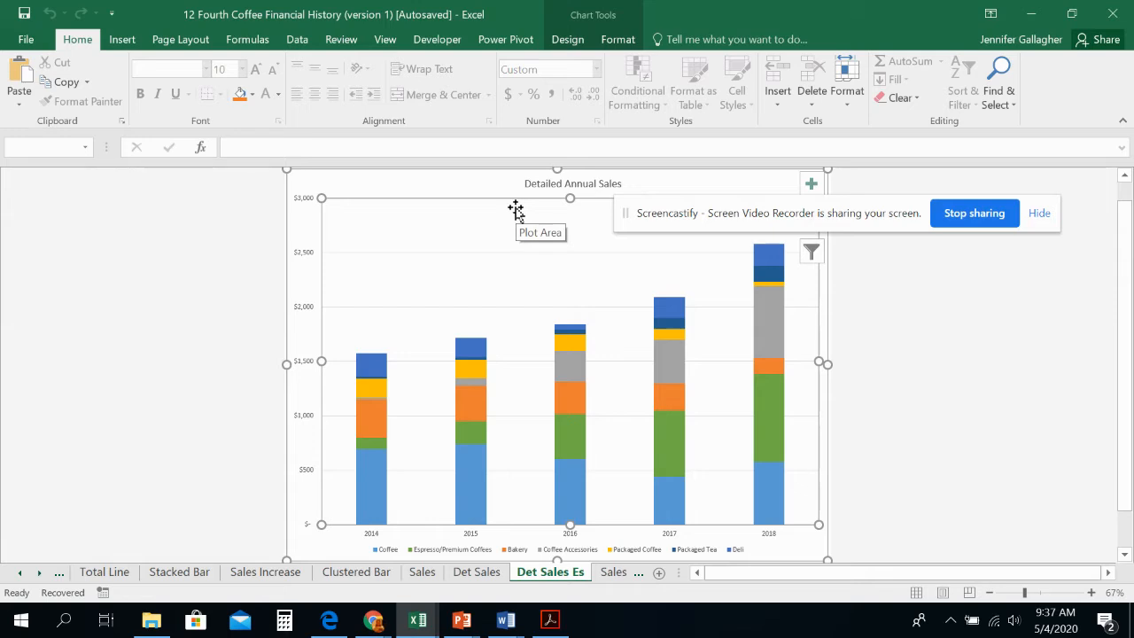
click(561, 40)
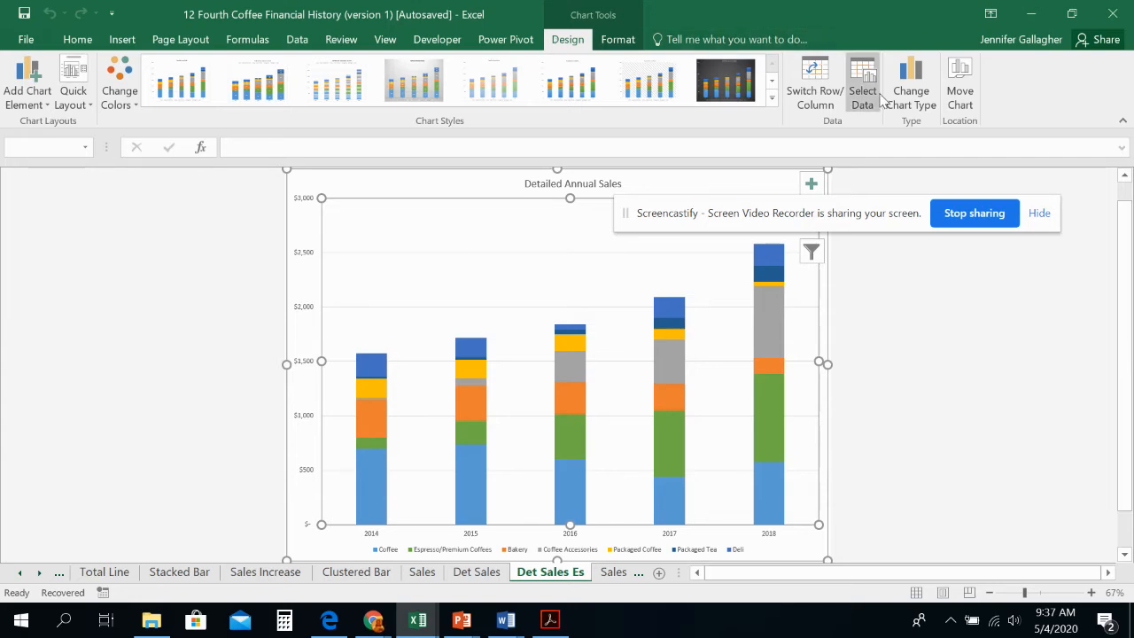
click(911, 101)
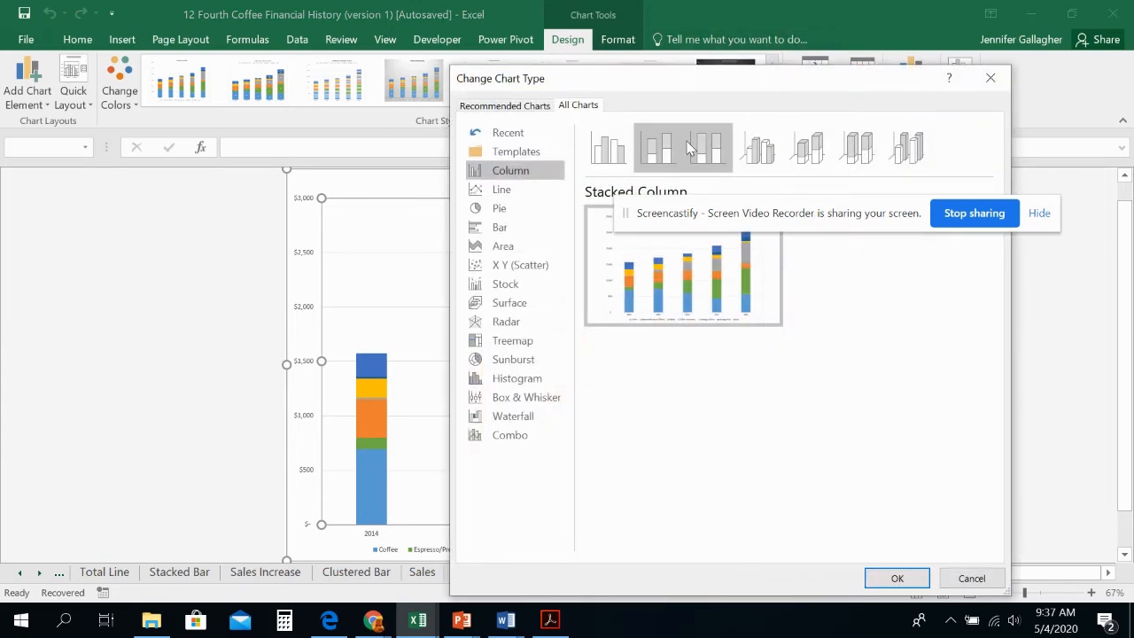
click(618, 158)
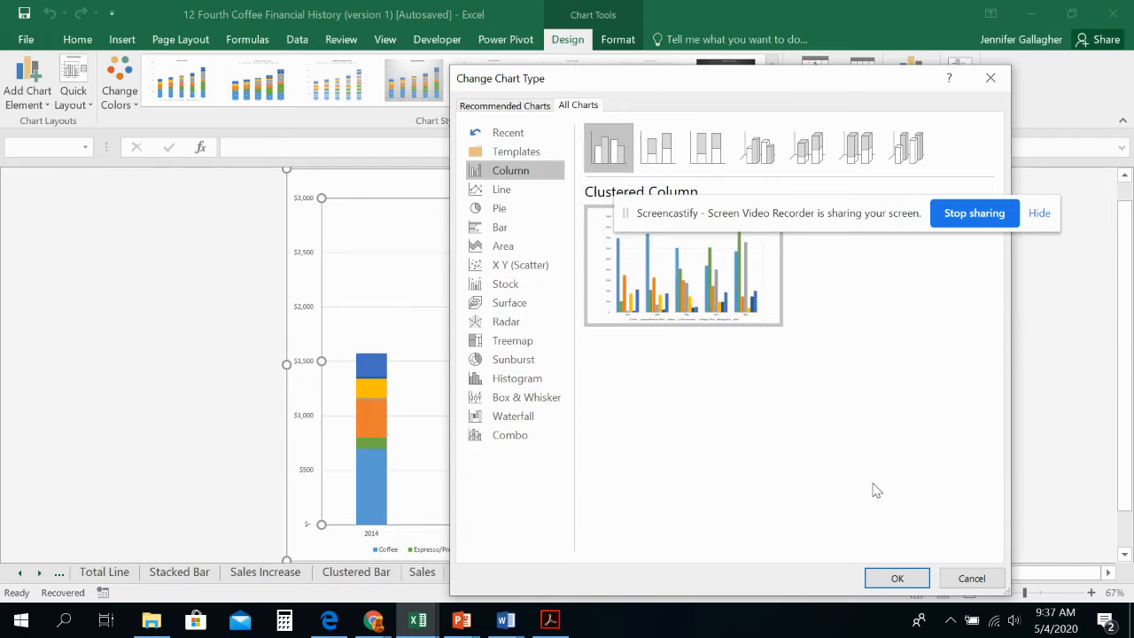
click(898, 578)
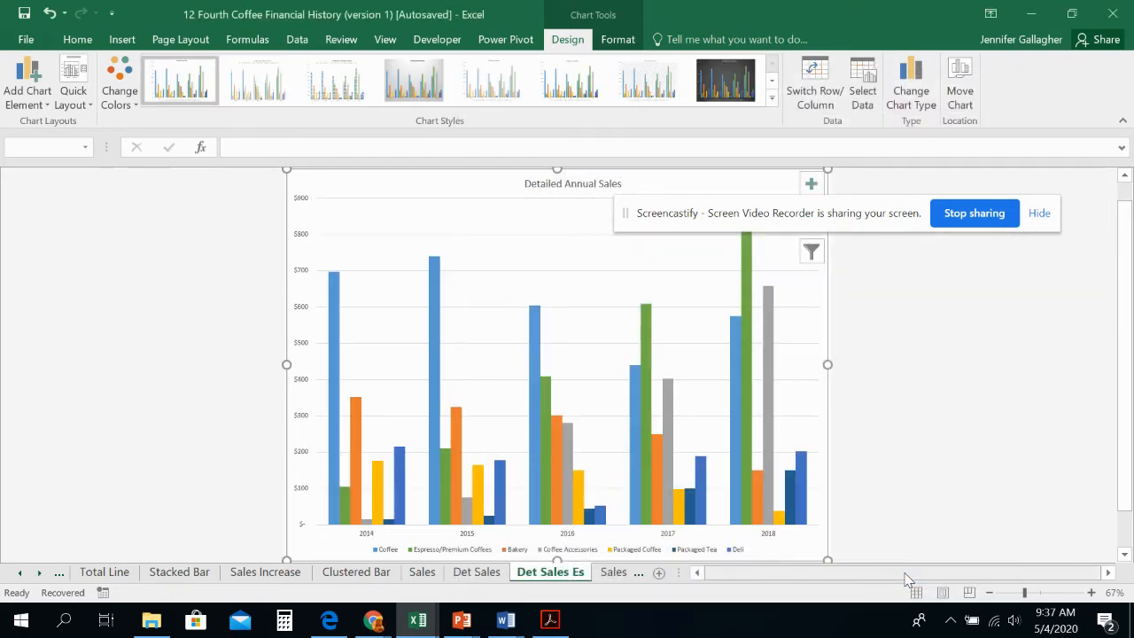
Step: Check the Sales Exp sheet and compare the charts on the Det Sales and Det Sales Es sheets
click(638, 572)
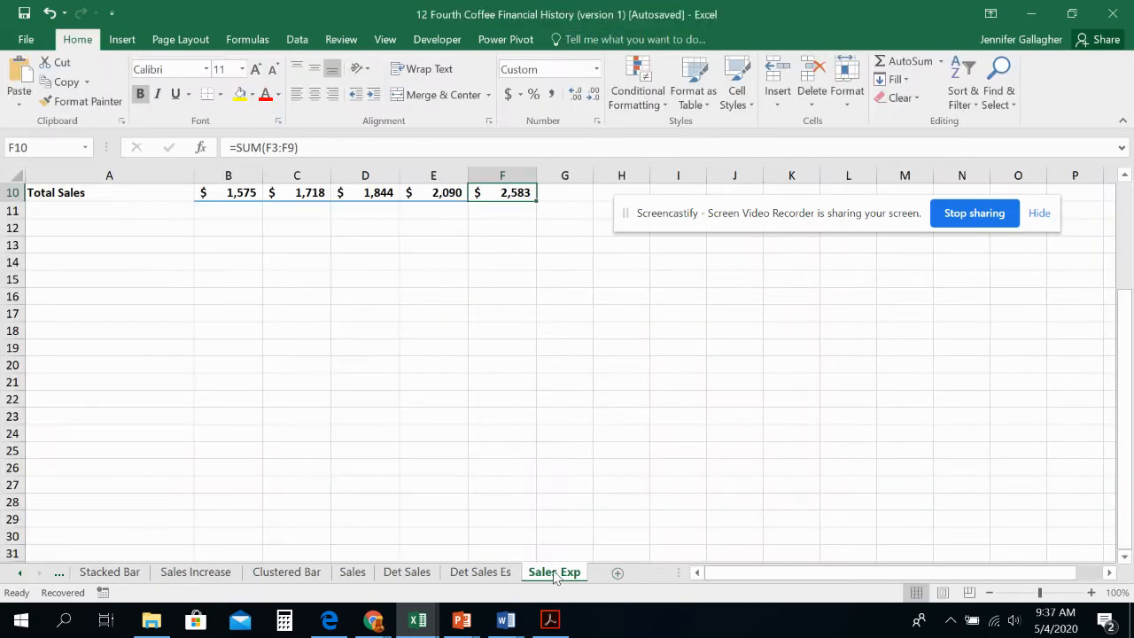
click(484, 574)
click(421, 575)
click(462, 577)
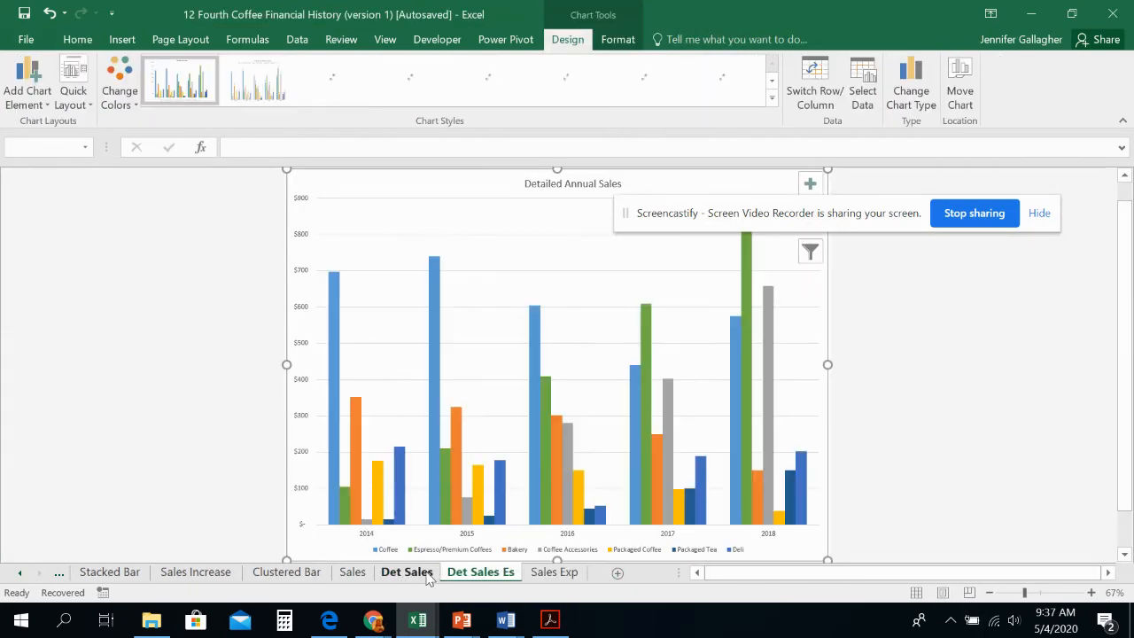
click(428, 575)
click(451, 574)
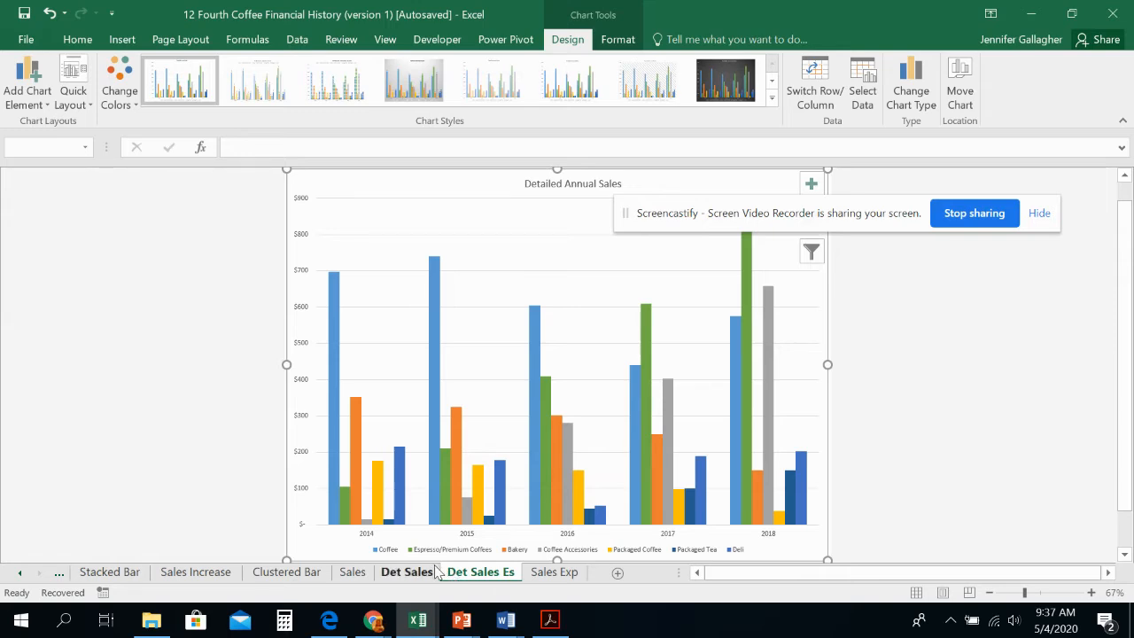
click(423, 575)
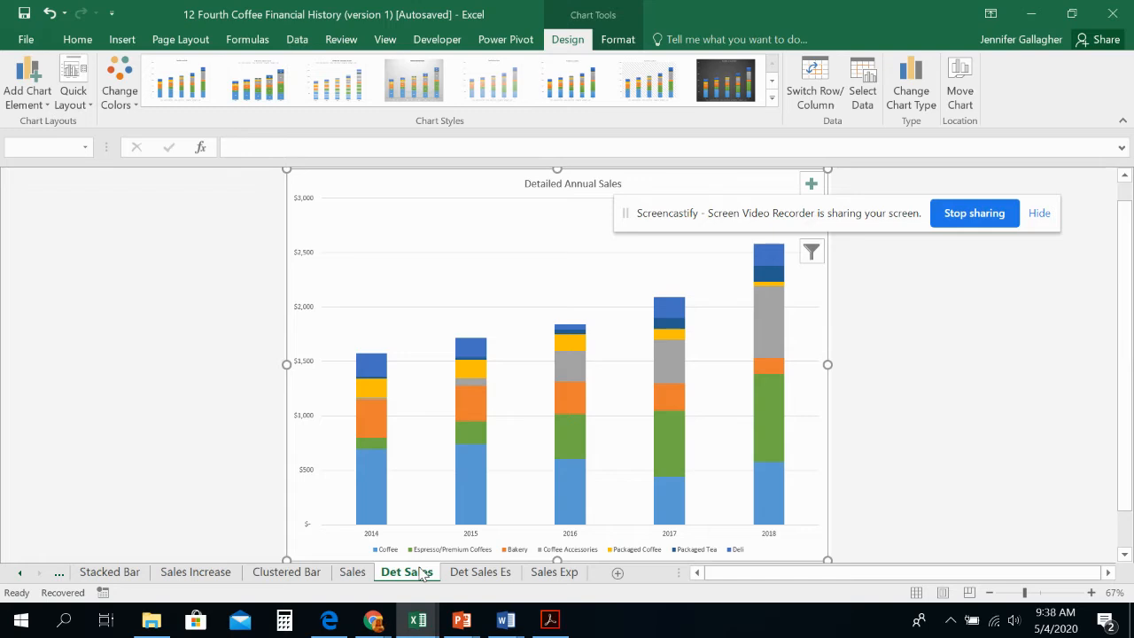
click(480, 572)
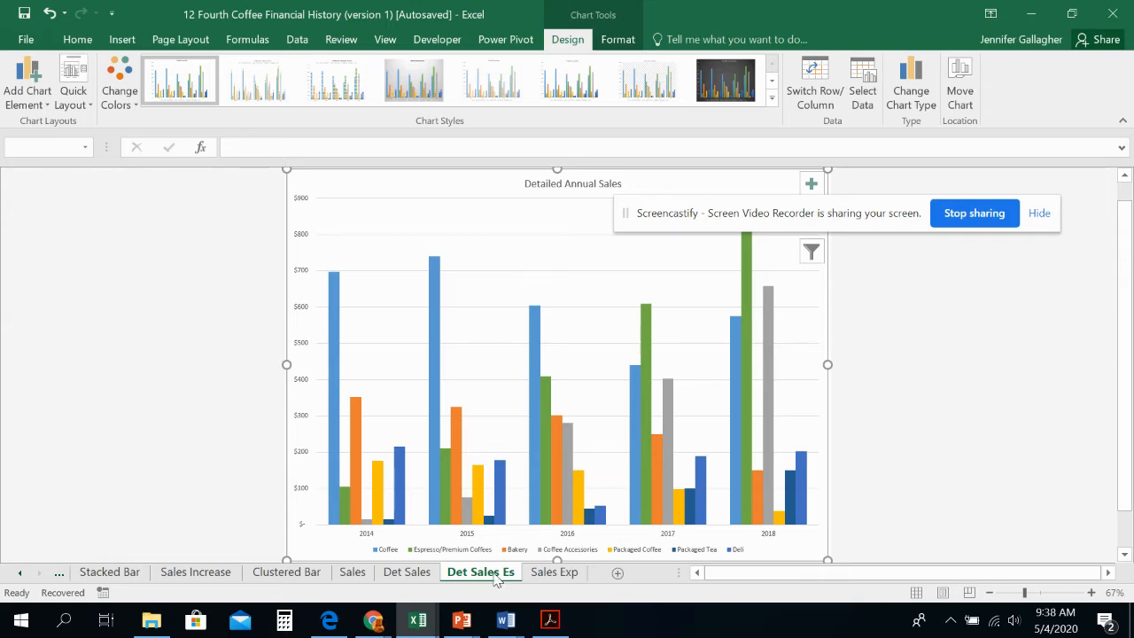
Step: Make the chart a custom combination with the Espresso/Premium Coffees series as a Line on the secondary axis
scroll(492, 536, down, 1)
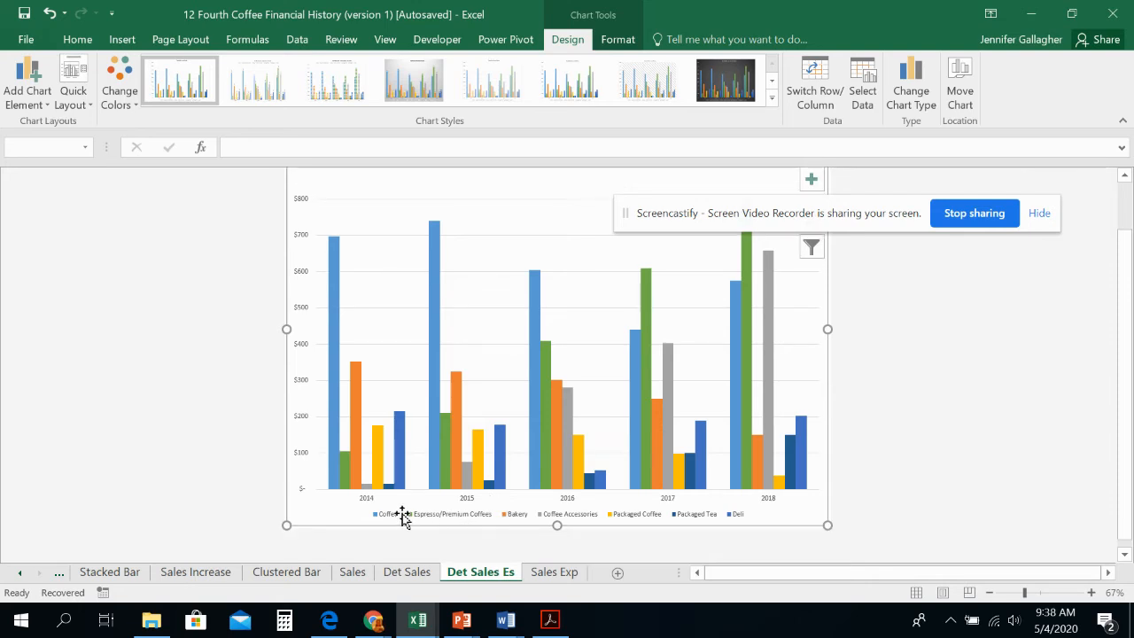
click(345, 469)
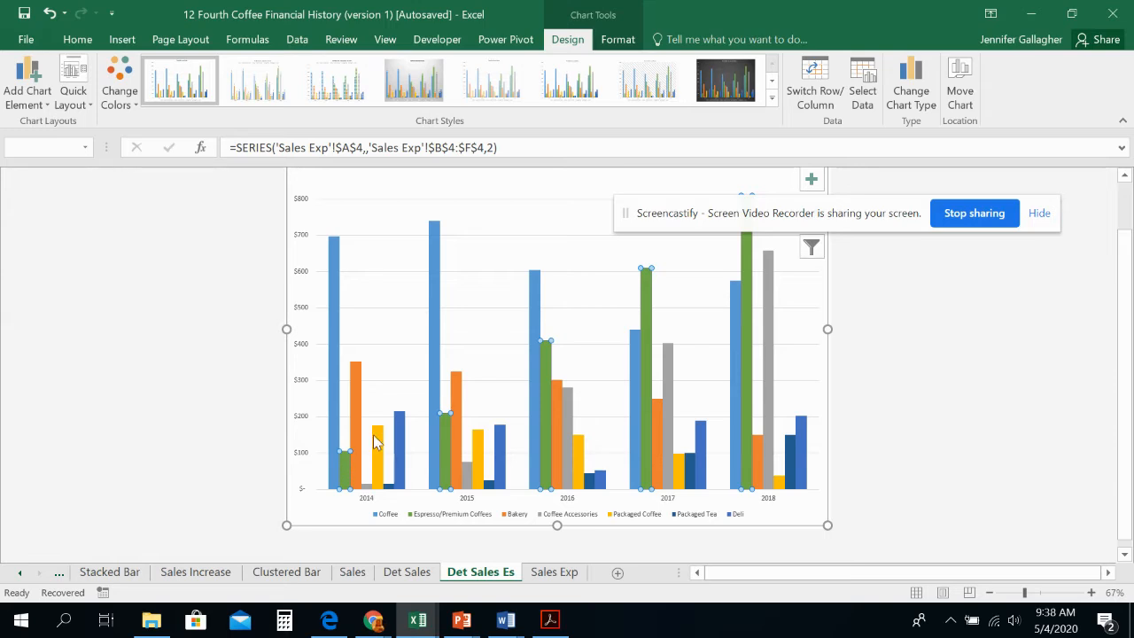
click(902, 112)
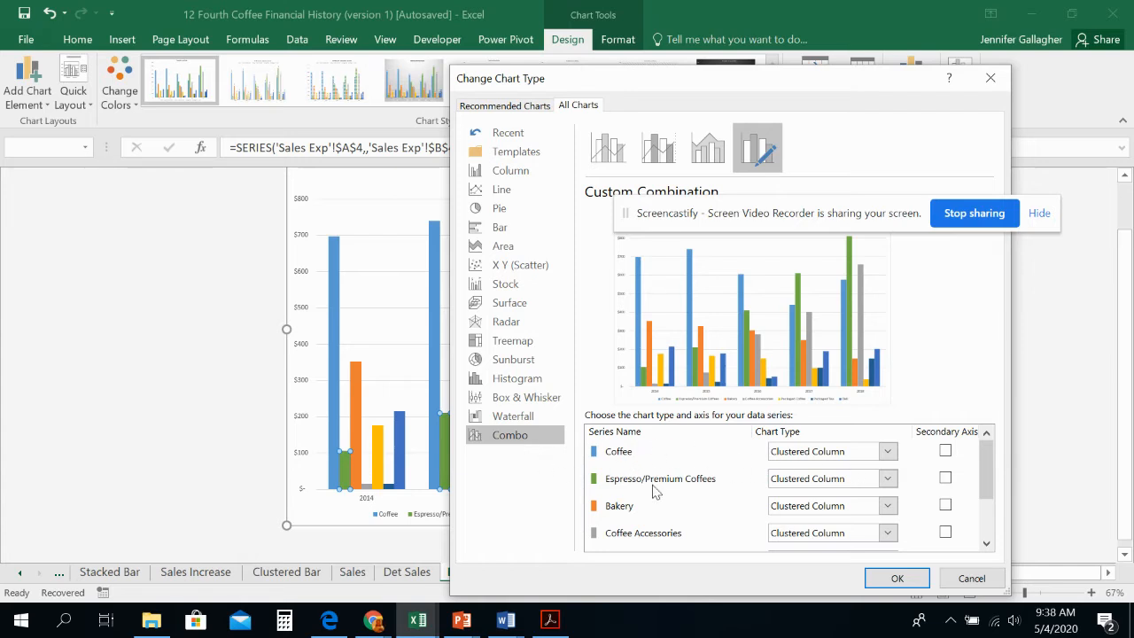
mouse_move(982, 448)
mouse_down()
mouse_move(985, 478)
mouse_move(983, 443)
mouse_up()
click(887, 452)
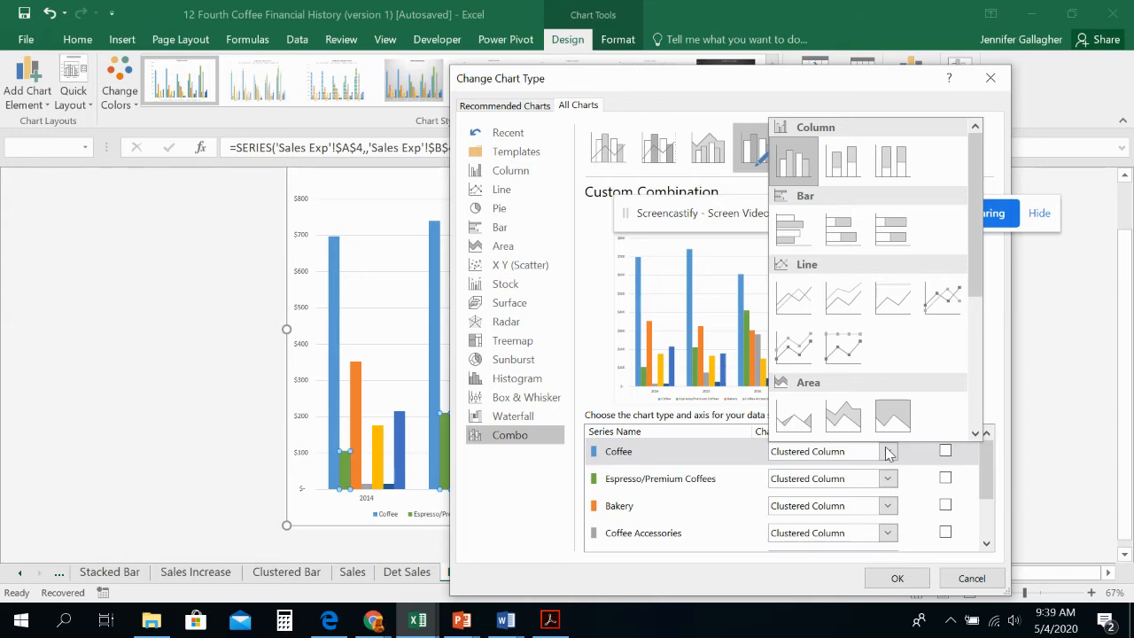
click(888, 452)
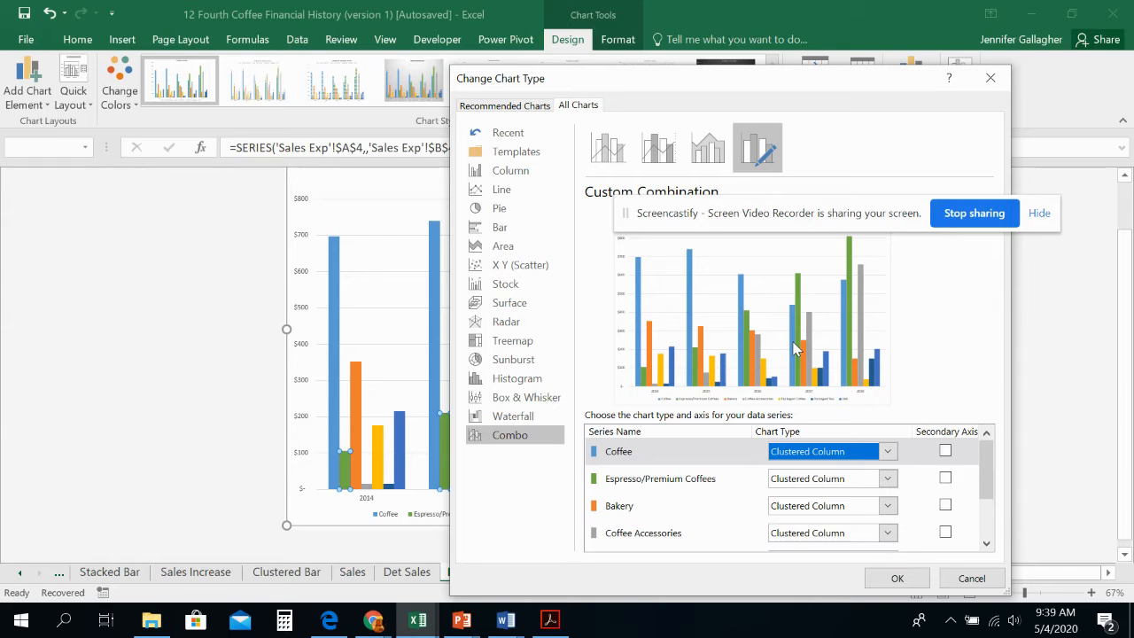
click(888, 478)
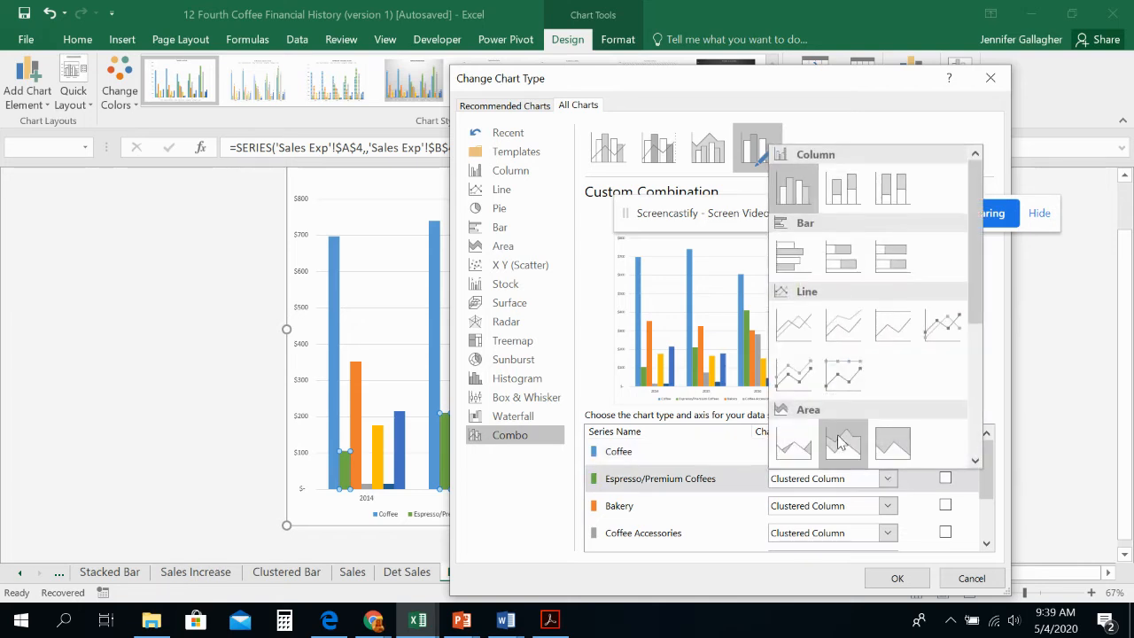
click(804, 333)
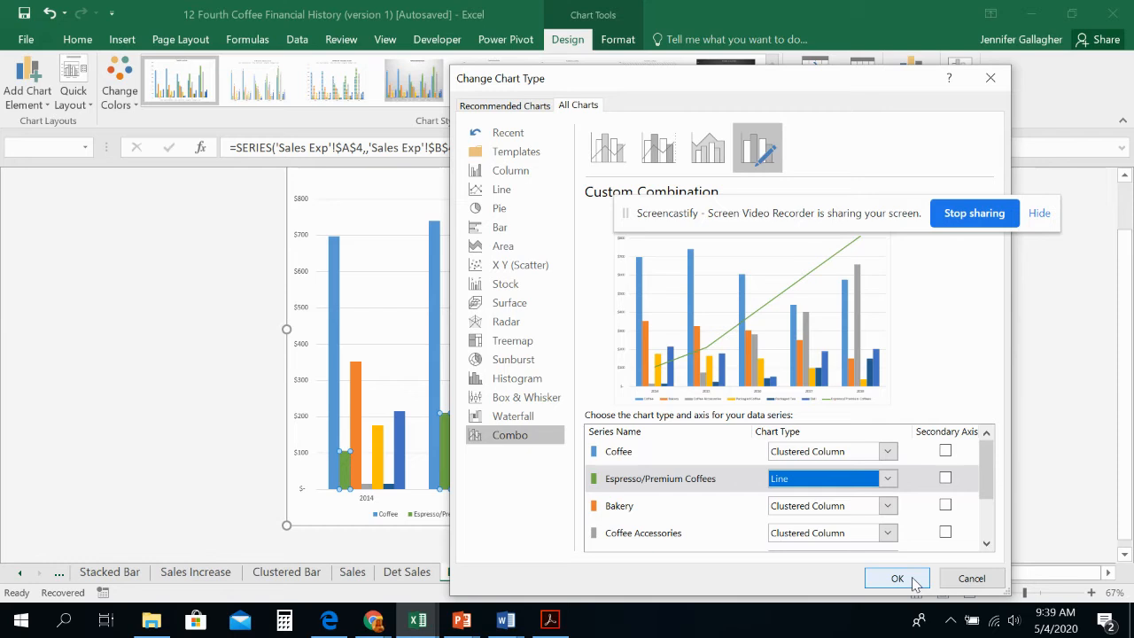
click(945, 478)
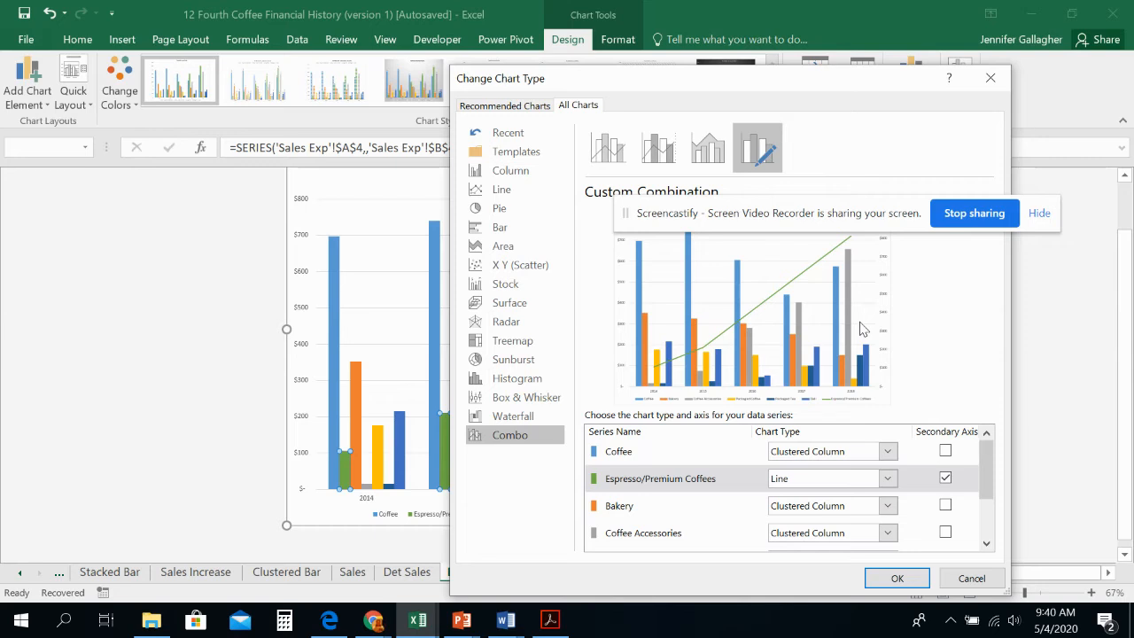
click(913, 580)
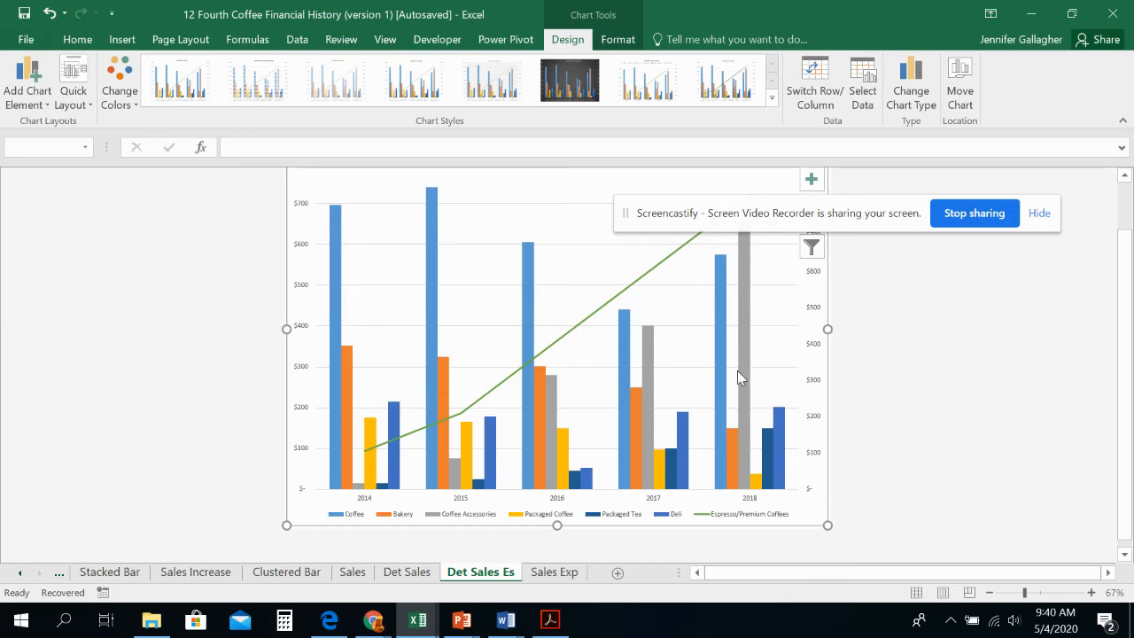
Step: Replace the chart title on the Det Sales Es sheet with "WOW! Look at Espresso/Premium Coffee Sales!"
scroll(737, 370, up, 2)
click(555, 204)
double_click(555, 204)
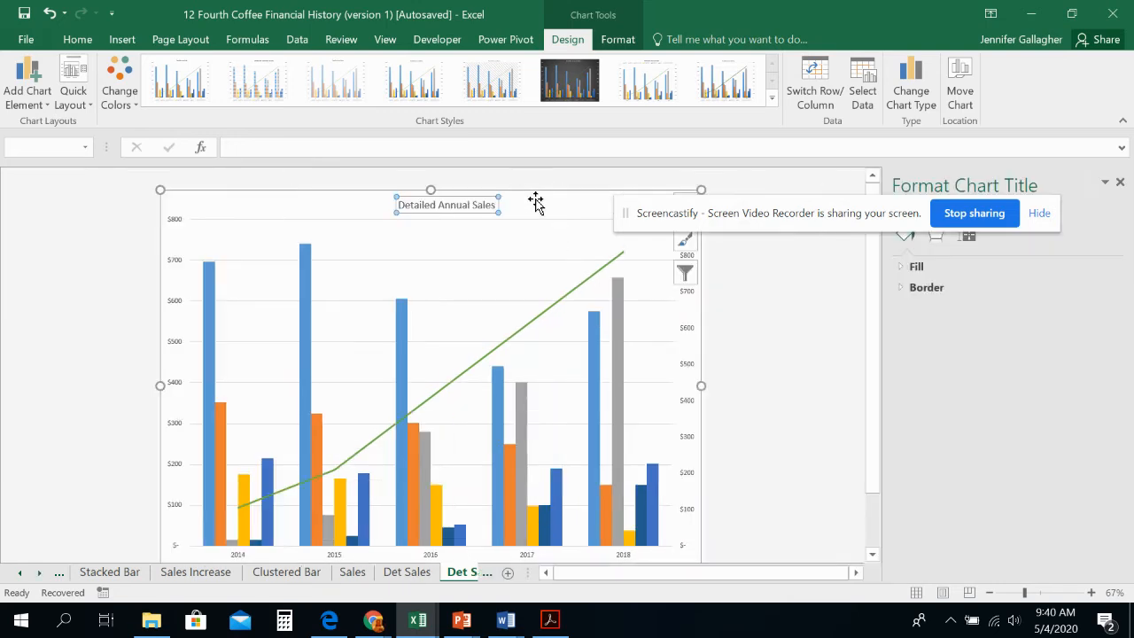
right_click(445, 209)
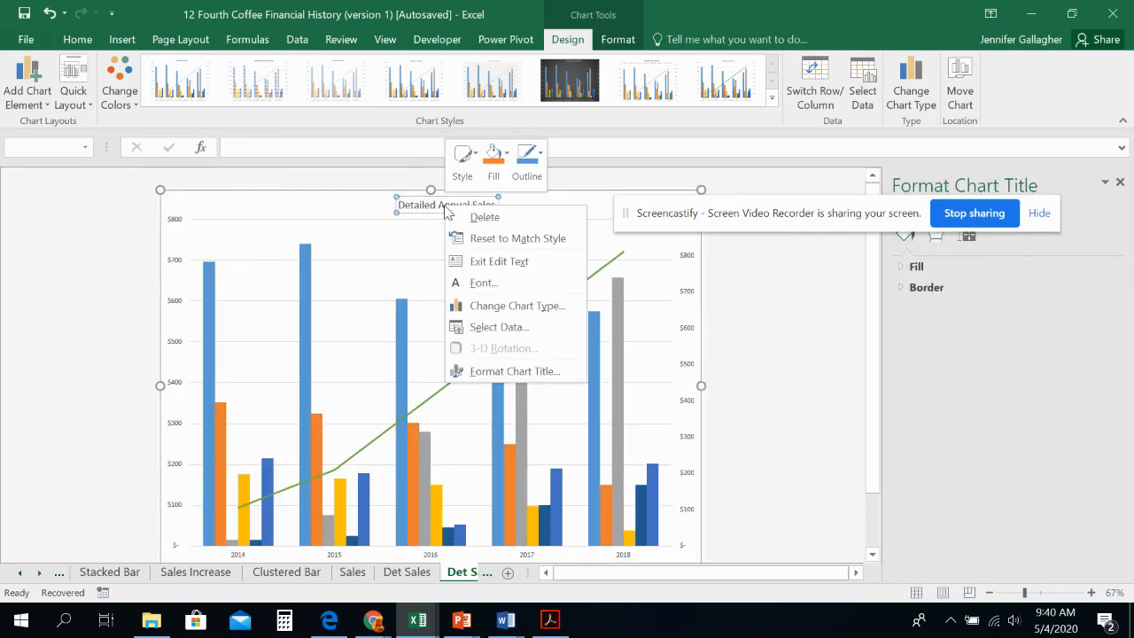
click(485, 262)
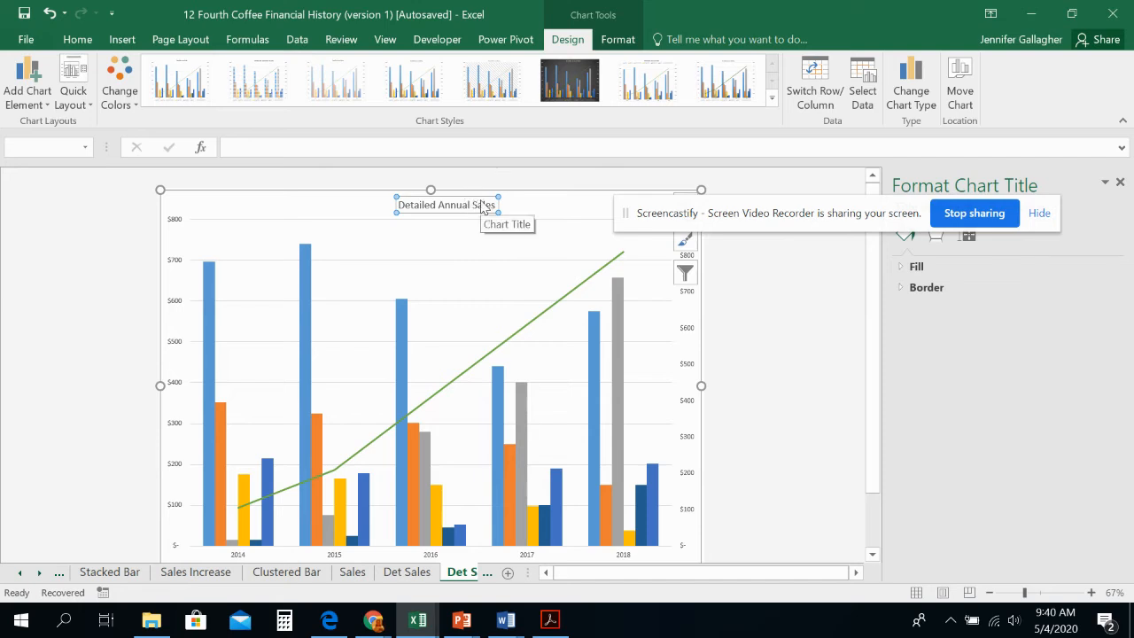
drag(494, 204, 361, 188)
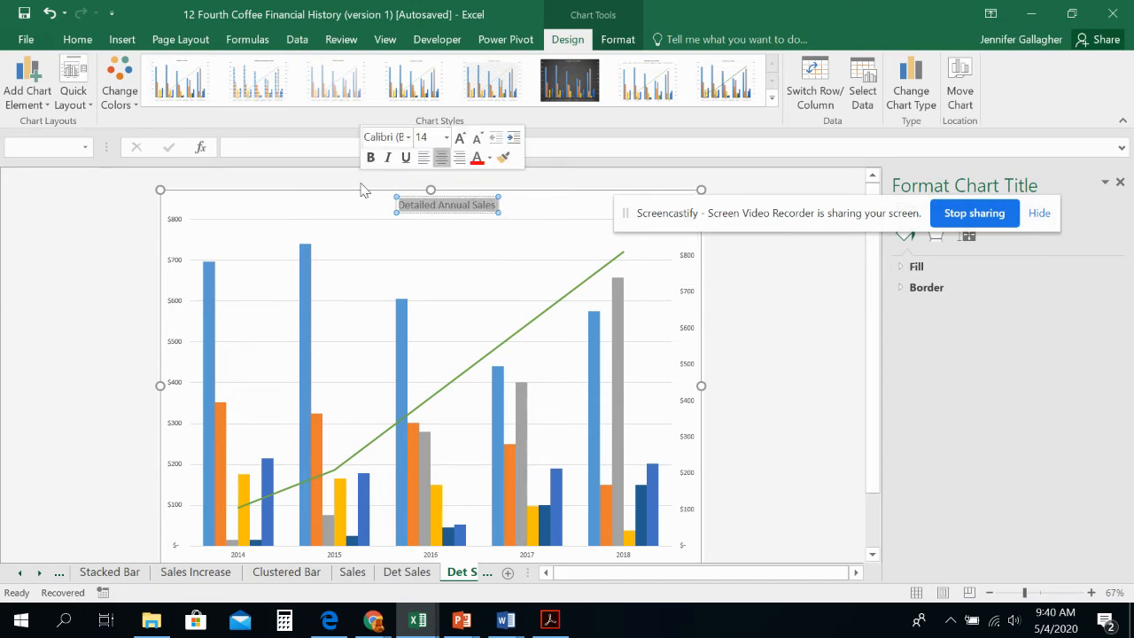
text(WOW!)
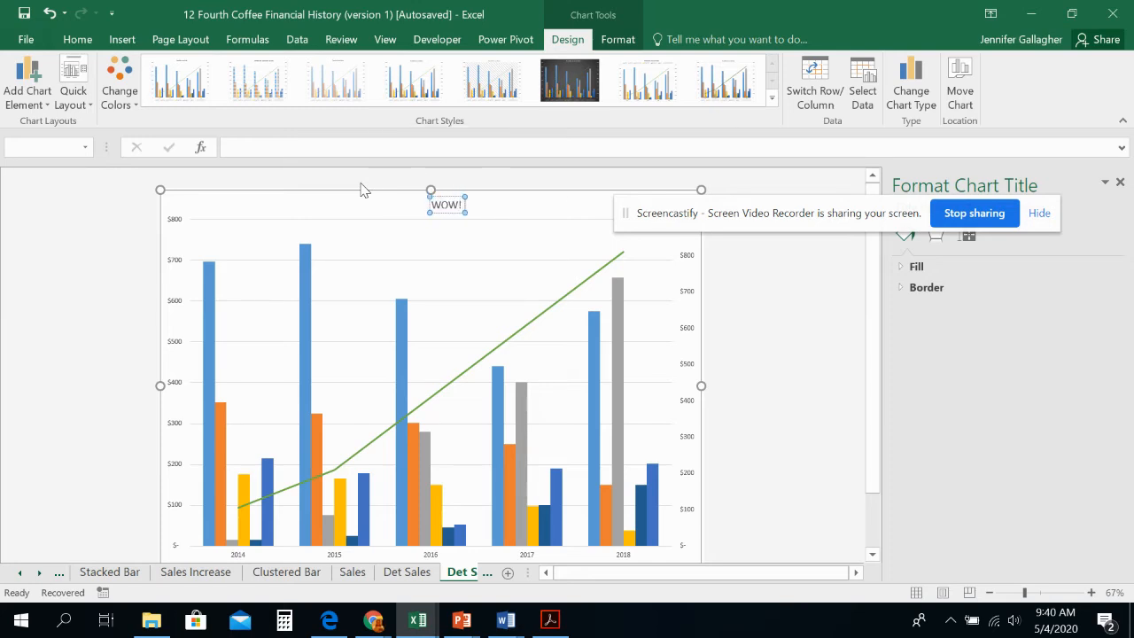
text( Look at)
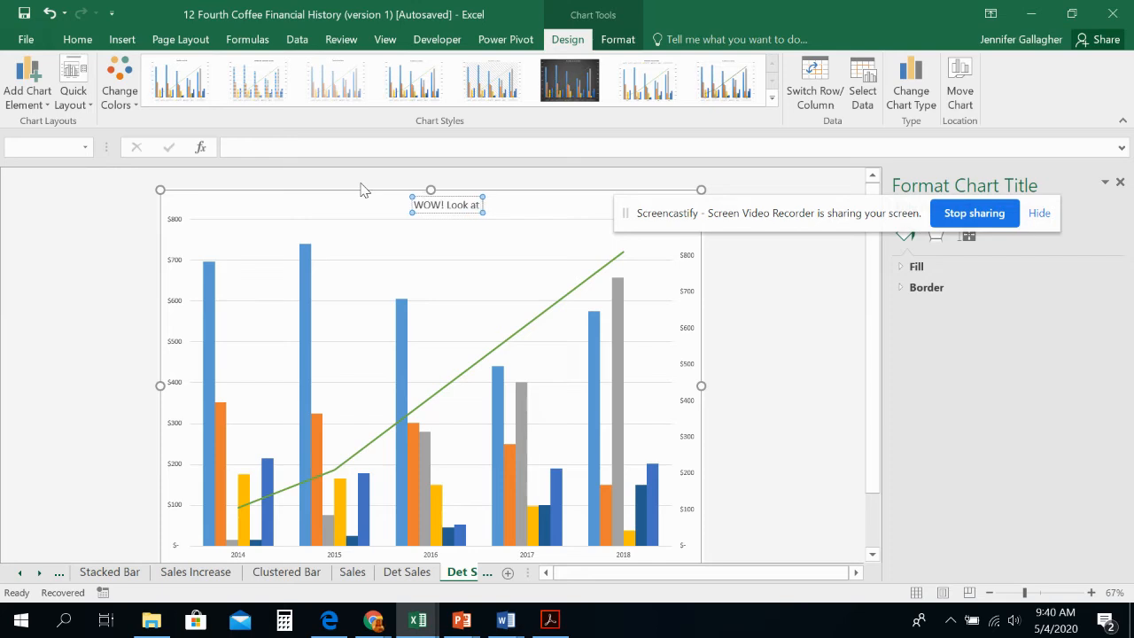
text( Expre)
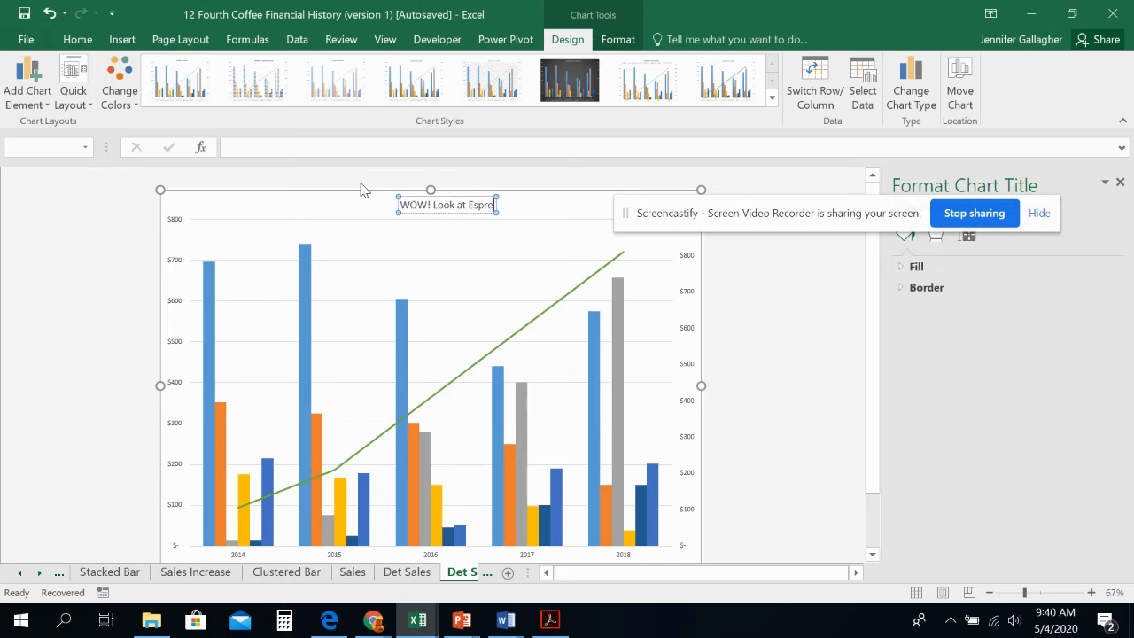
text(sso/Premiuy)
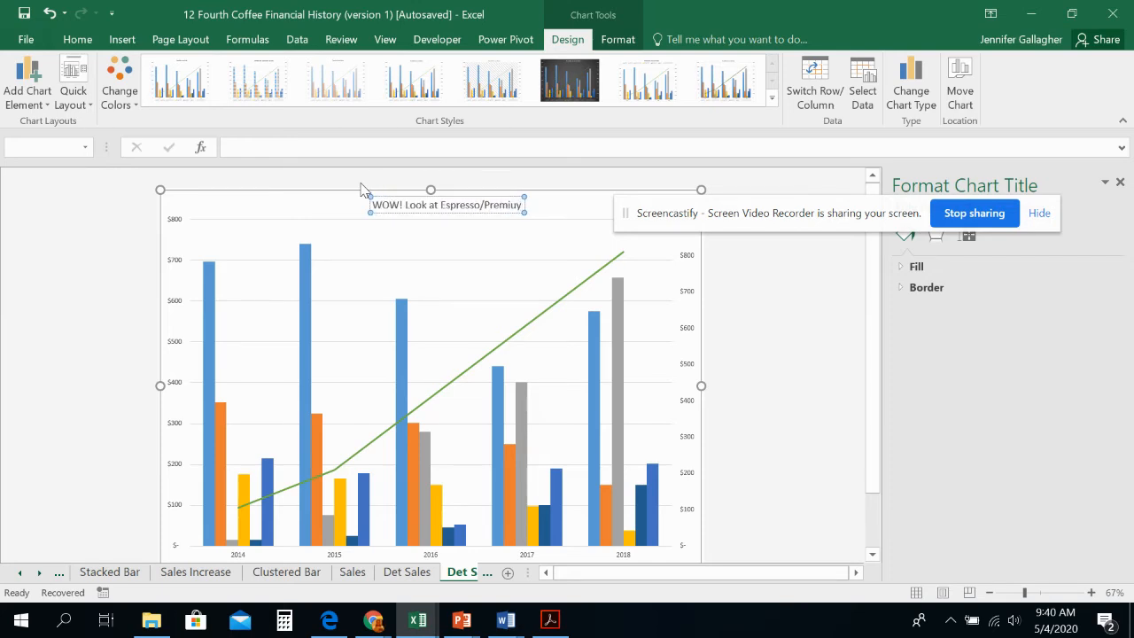
key(BackSpace)
text(m Co)
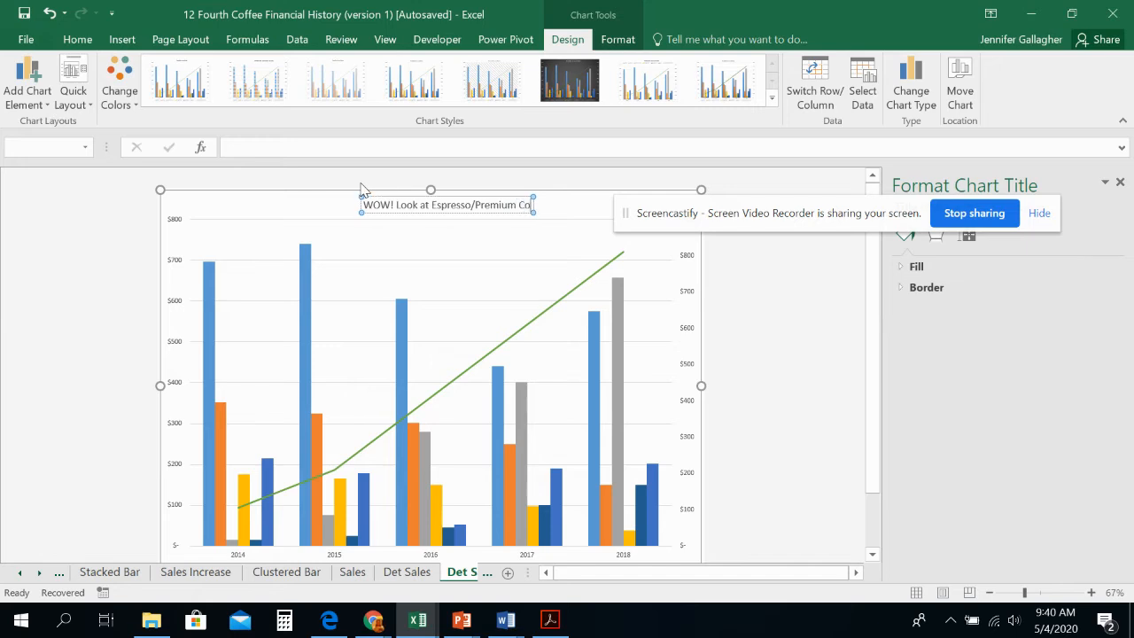
text(ffee Sales)
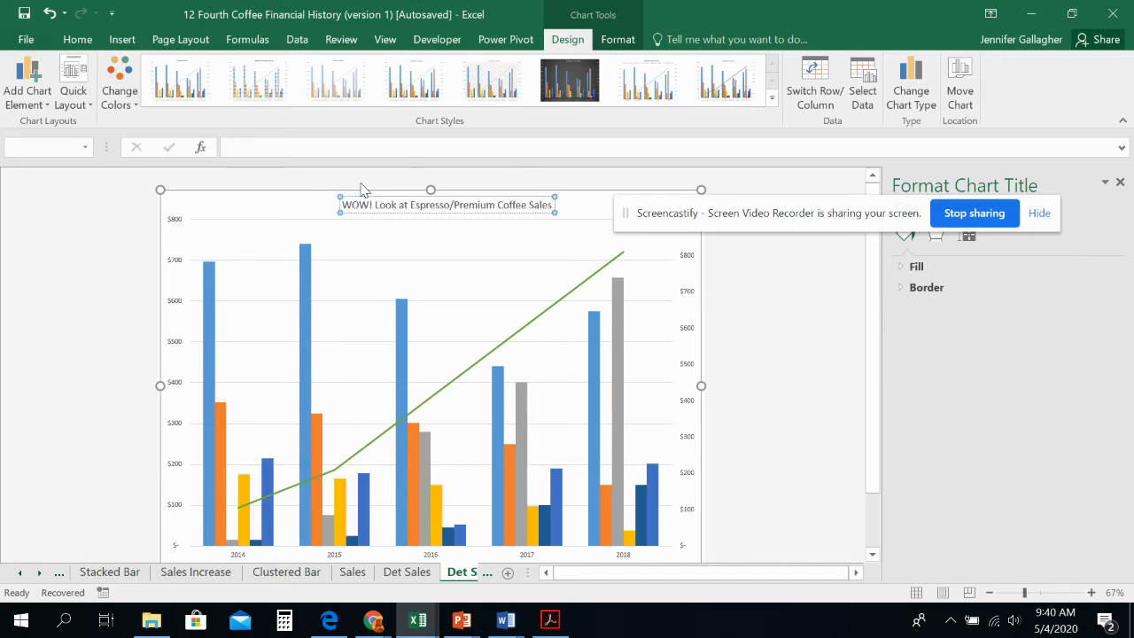
text(!)
Step: Run a spelling check on the new chart title and finish editing the title
key(F7)
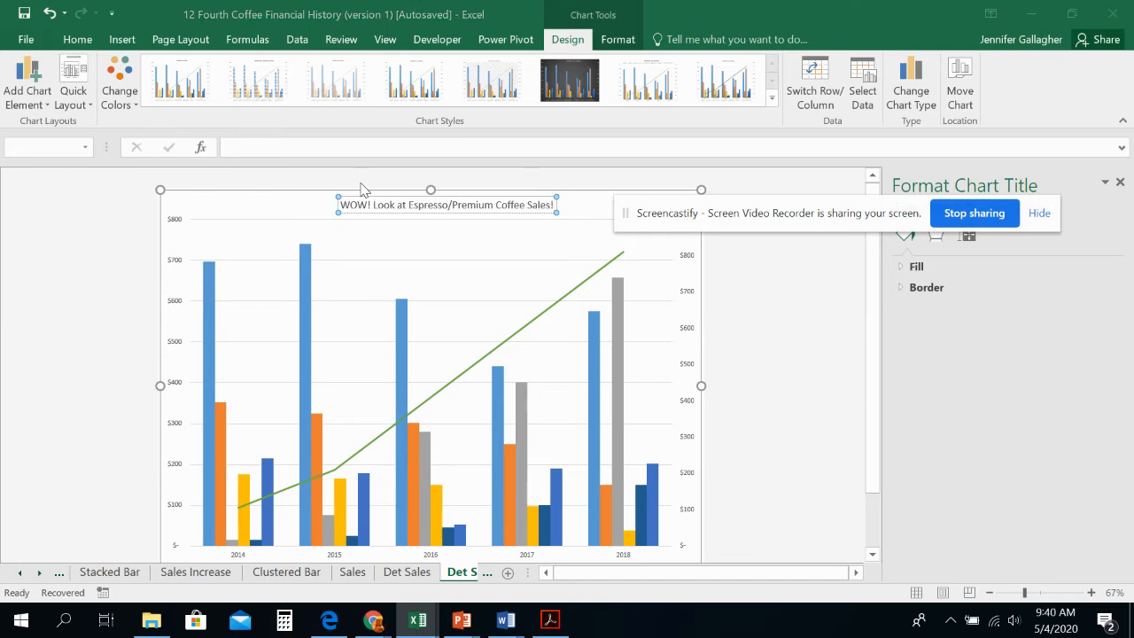
key(Return)
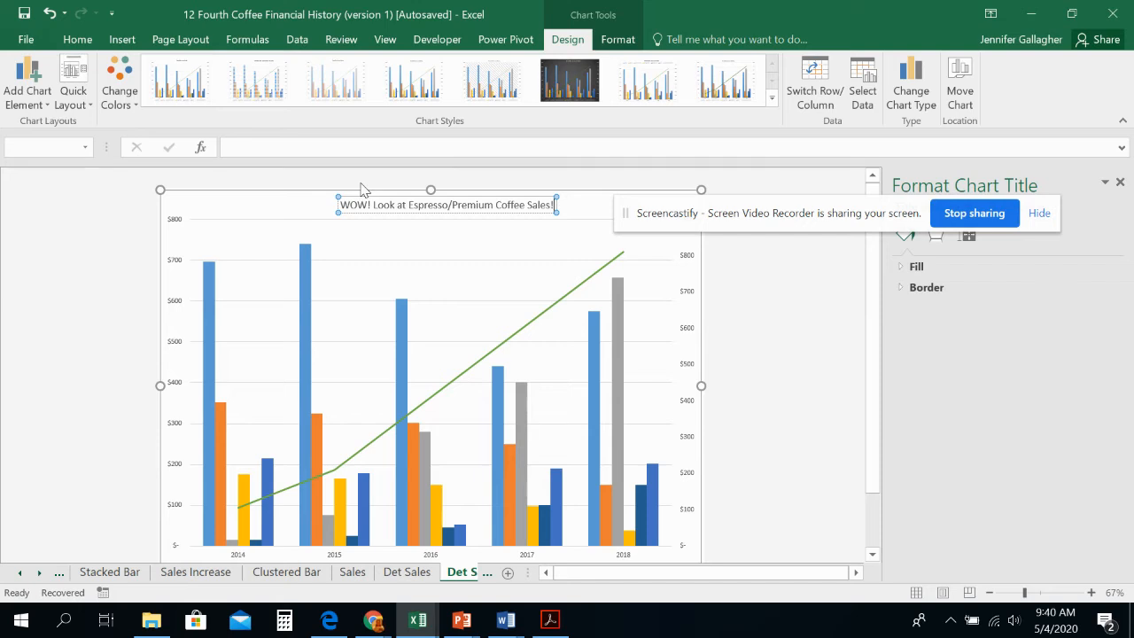
click(318, 200)
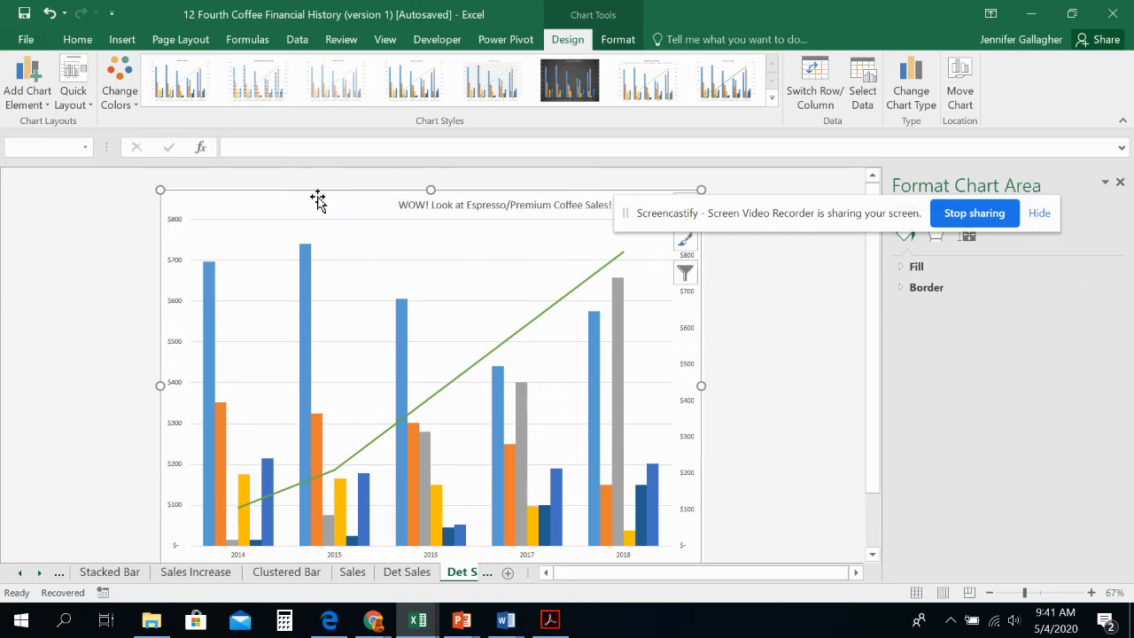
Step: Draw an arrow about 1.63" high and 0.77" wide from below the chart title to the Espresso/Premium Coffees line
click(616, 45)
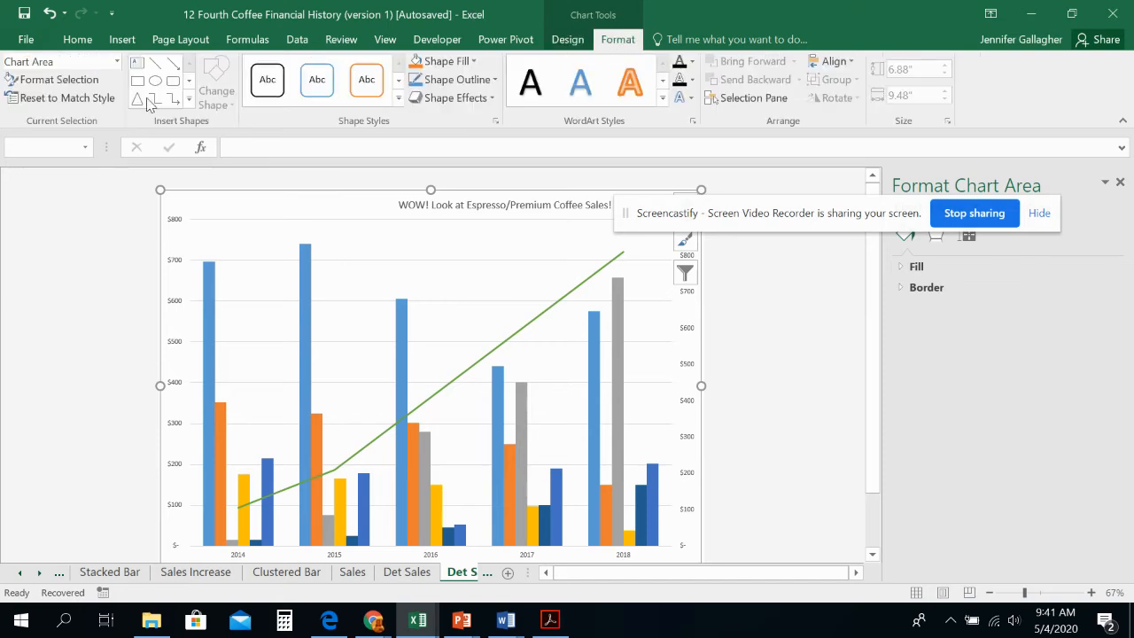
click(189, 104)
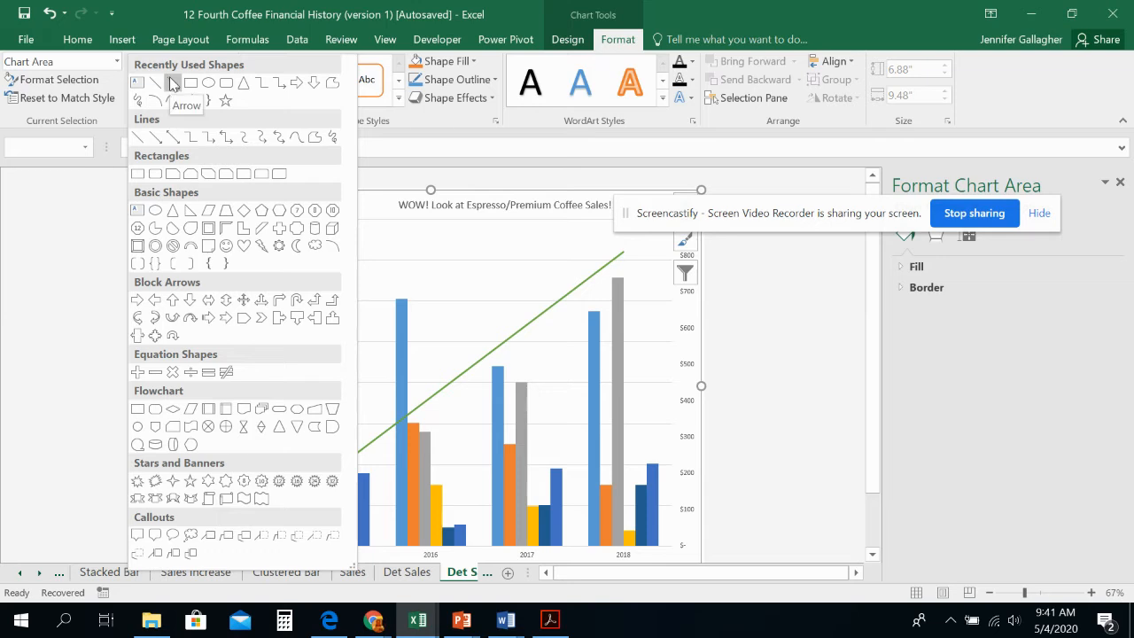
click(173, 82)
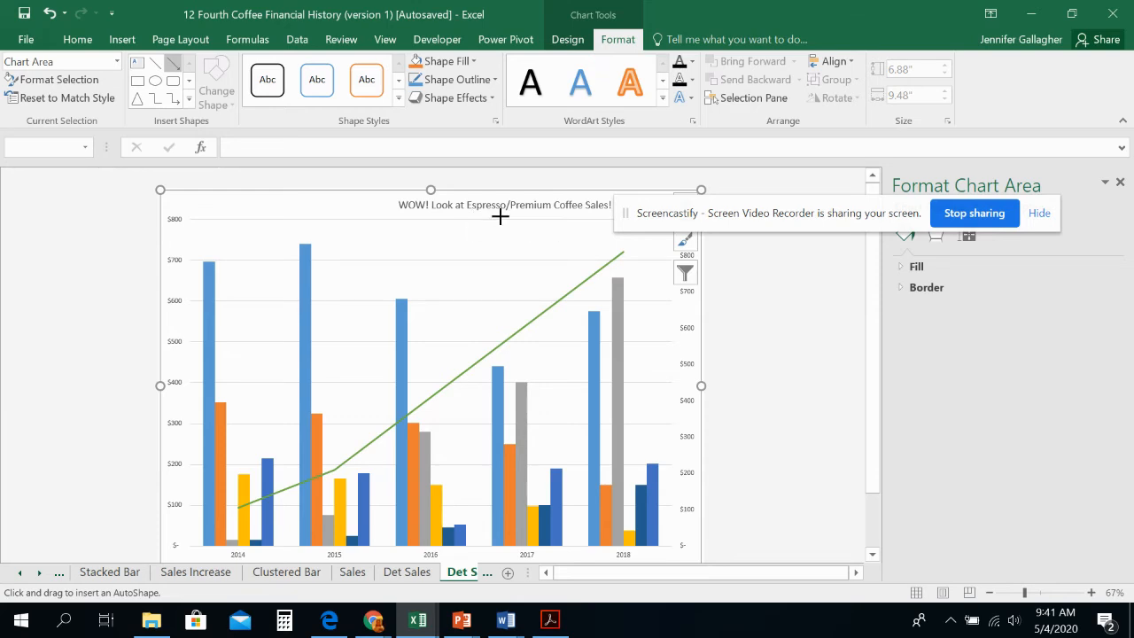
drag(500, 216, 544, 310)
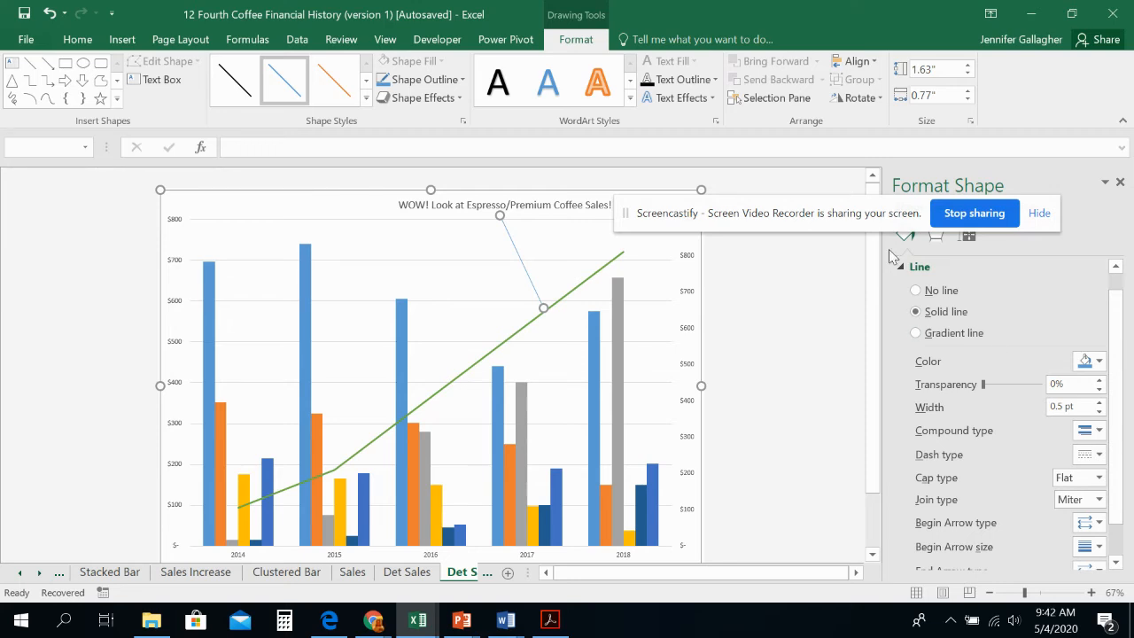
Step: Format the arrow's outline with a 3 pt weight and the standard color Red
click(455, 98)
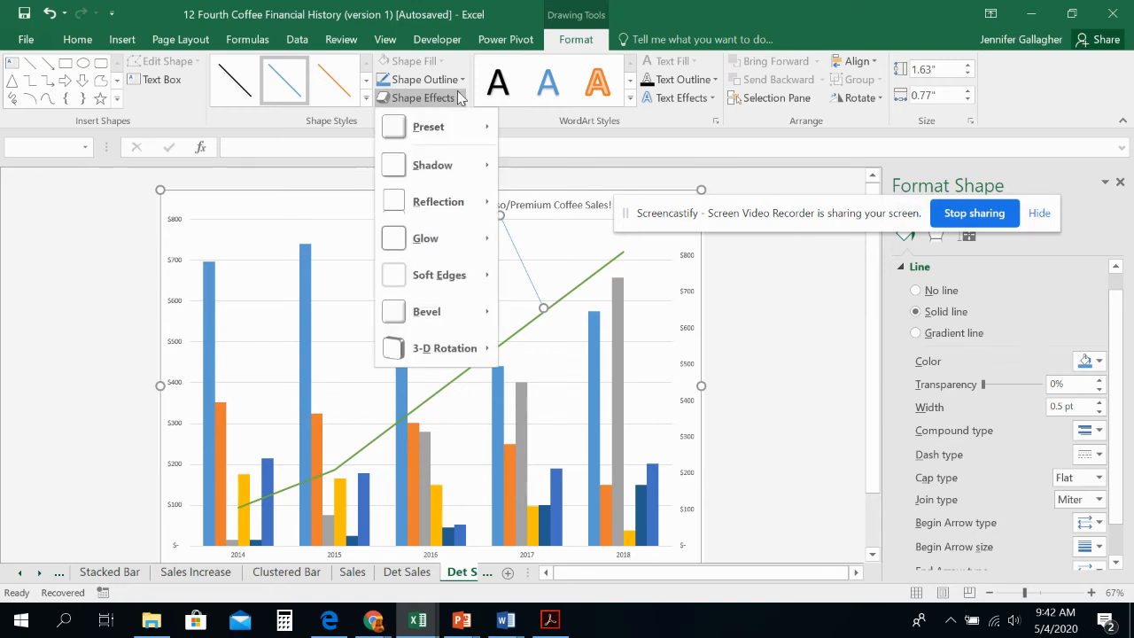
click(456, 78)
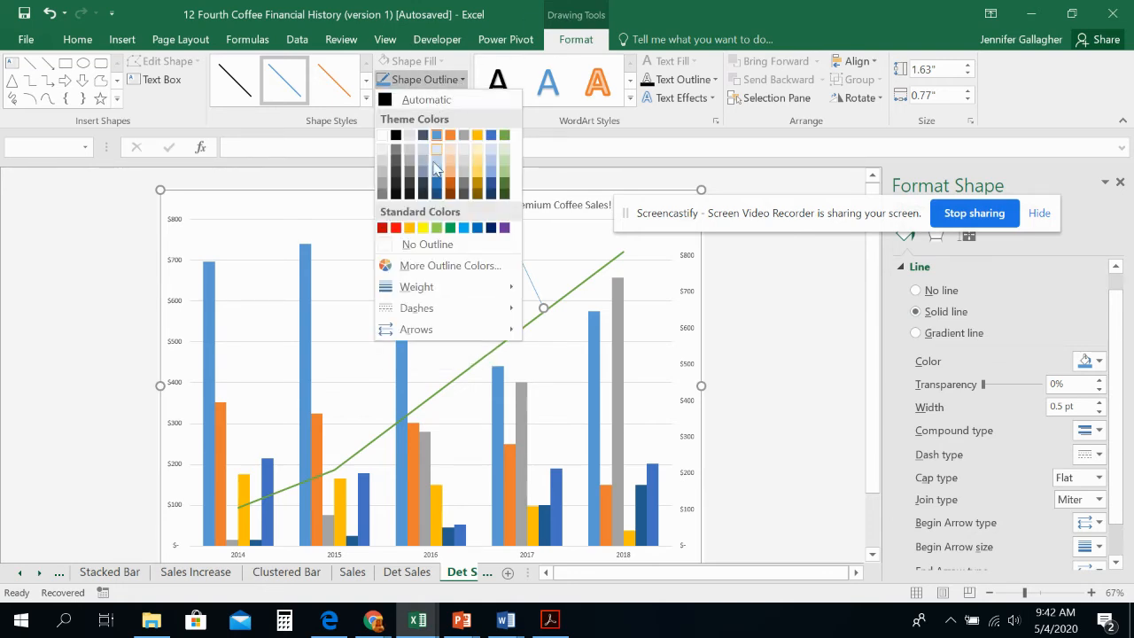
mouse_move(448, 295)
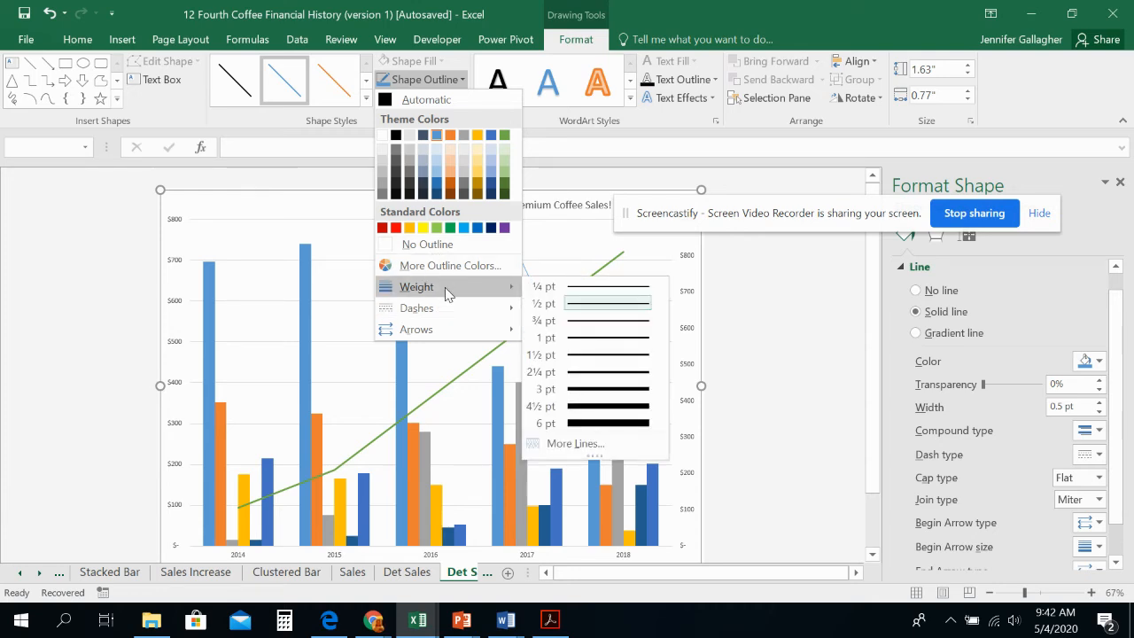
click(628, 390)
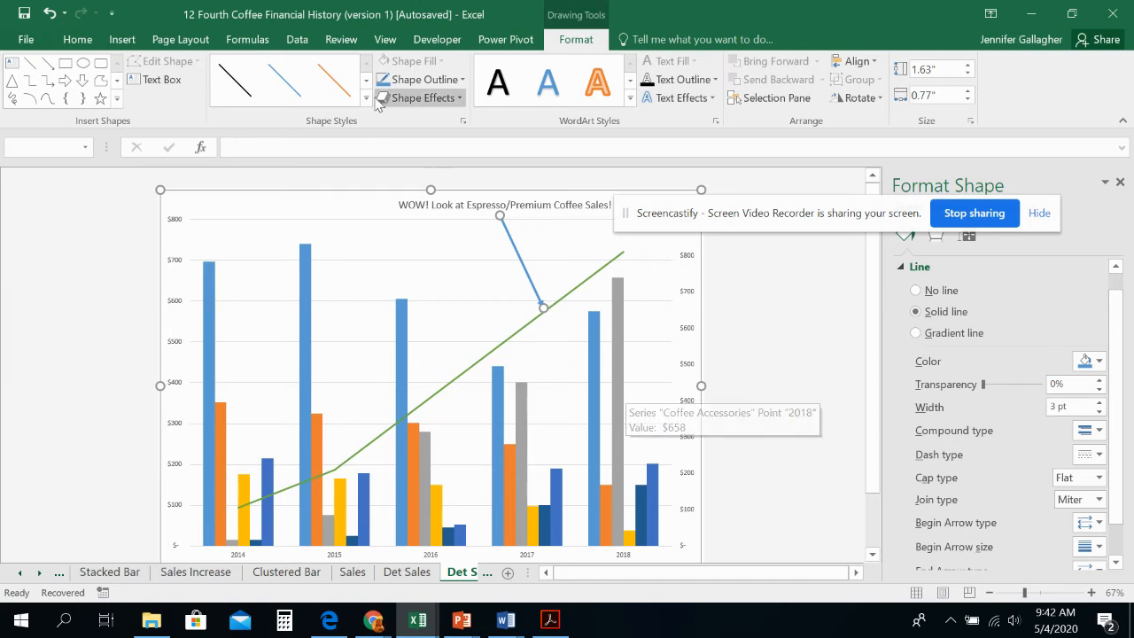
click(406, 78)
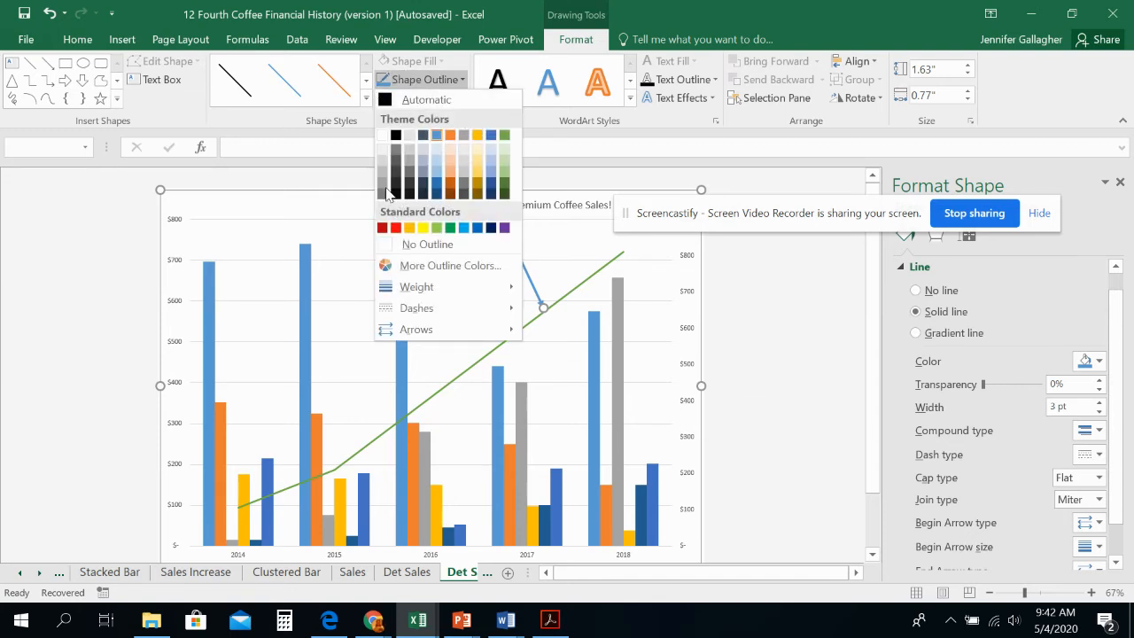
click(396, 232)
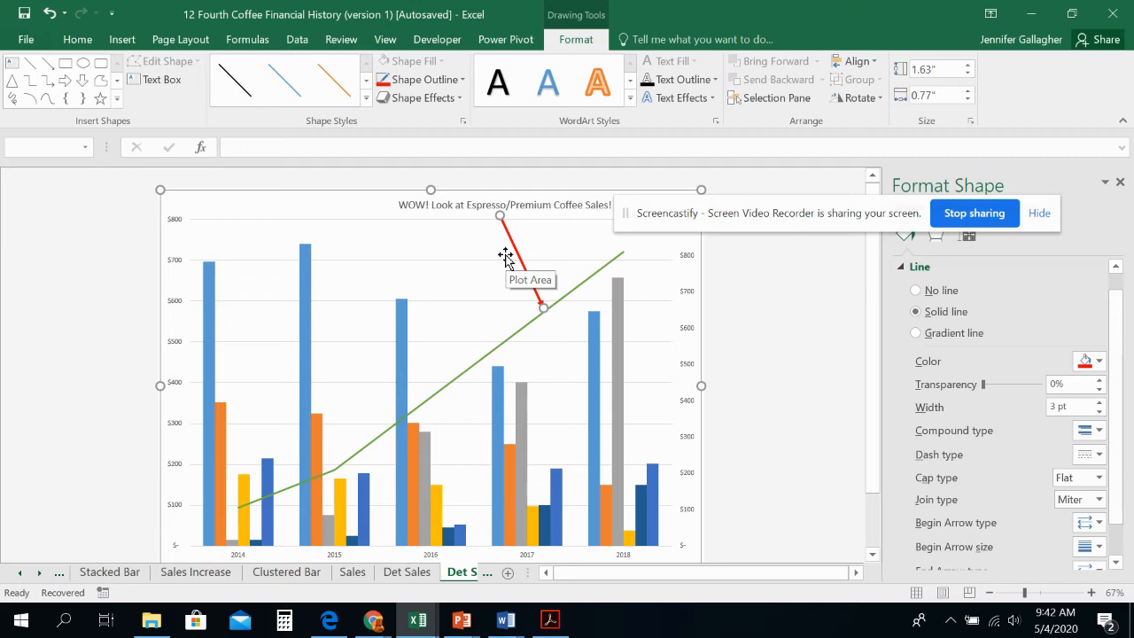
Step: Create a copy of the Det Sales chart sheet and place it before the Sales Exp sheet
click(418, 572)
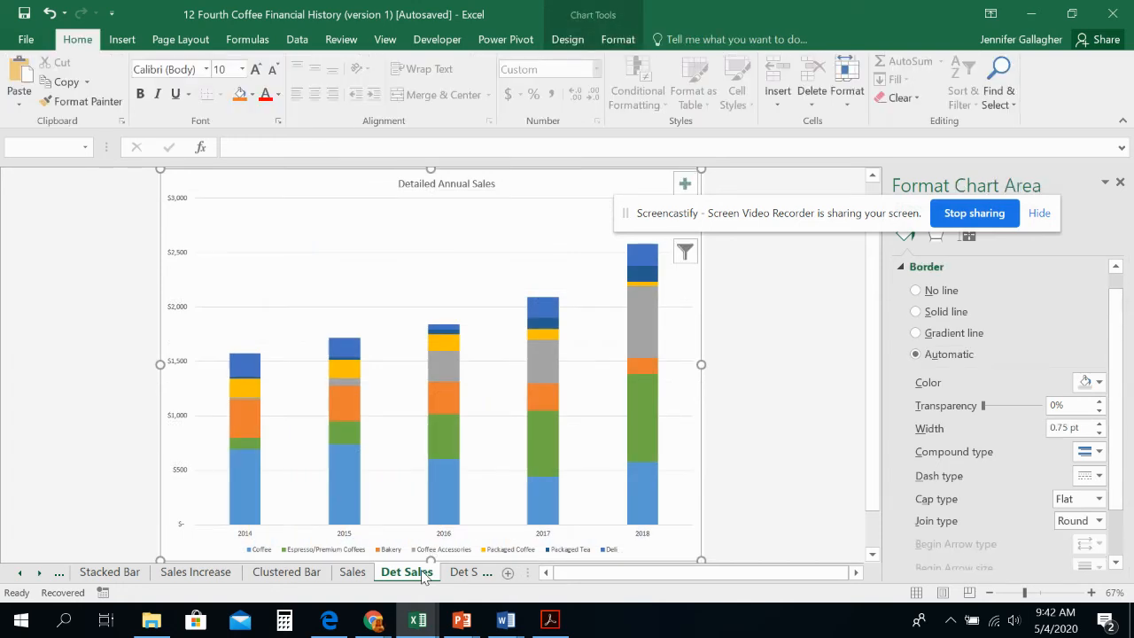
right_click(422, 574)
click(465, 430)
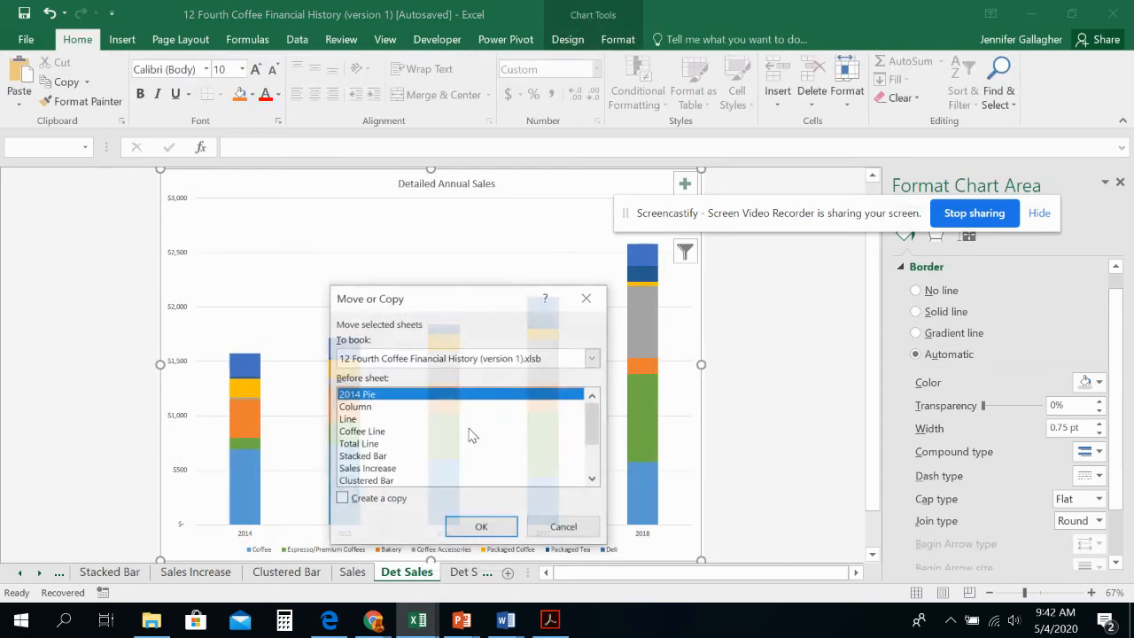
click(380, 499)
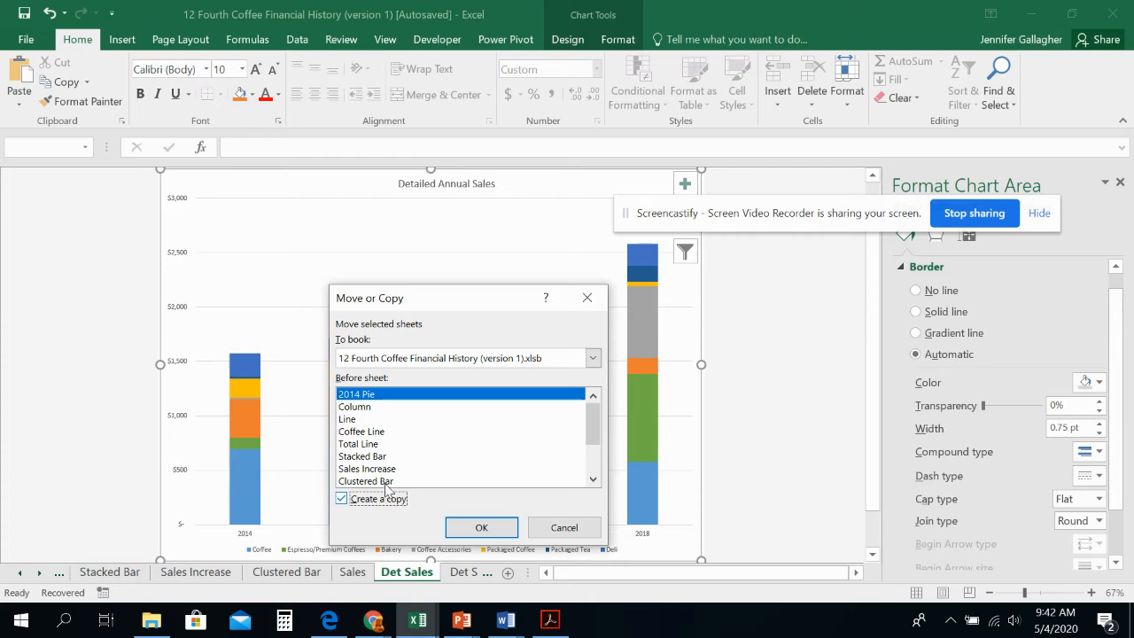
scroll(450, 455, down, 2)
click(379, 470)
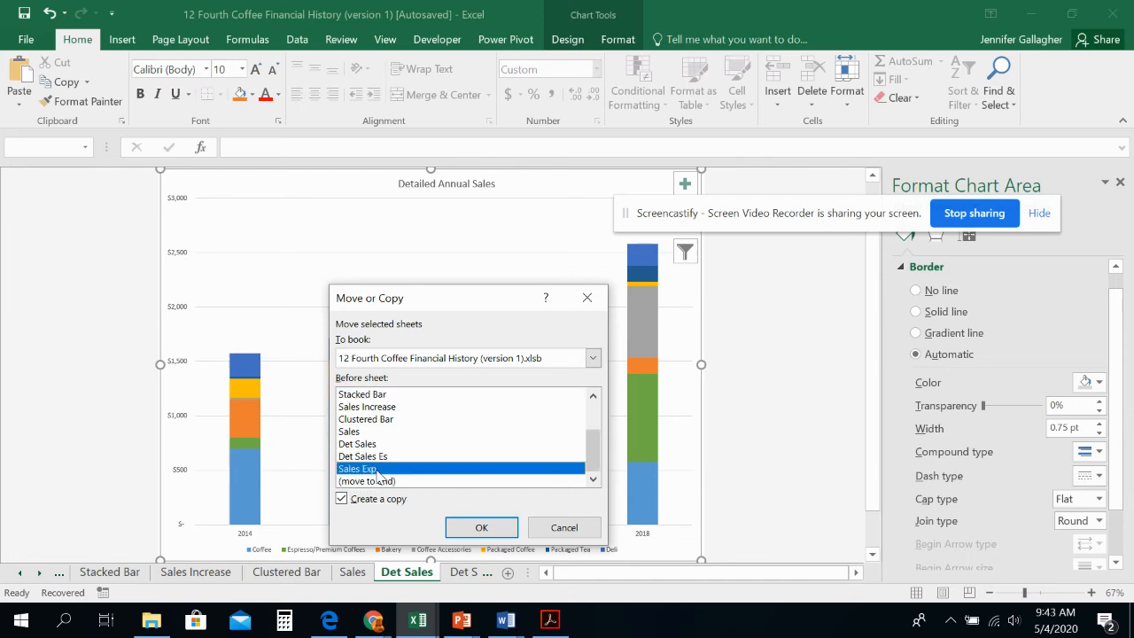
click(491, 529)
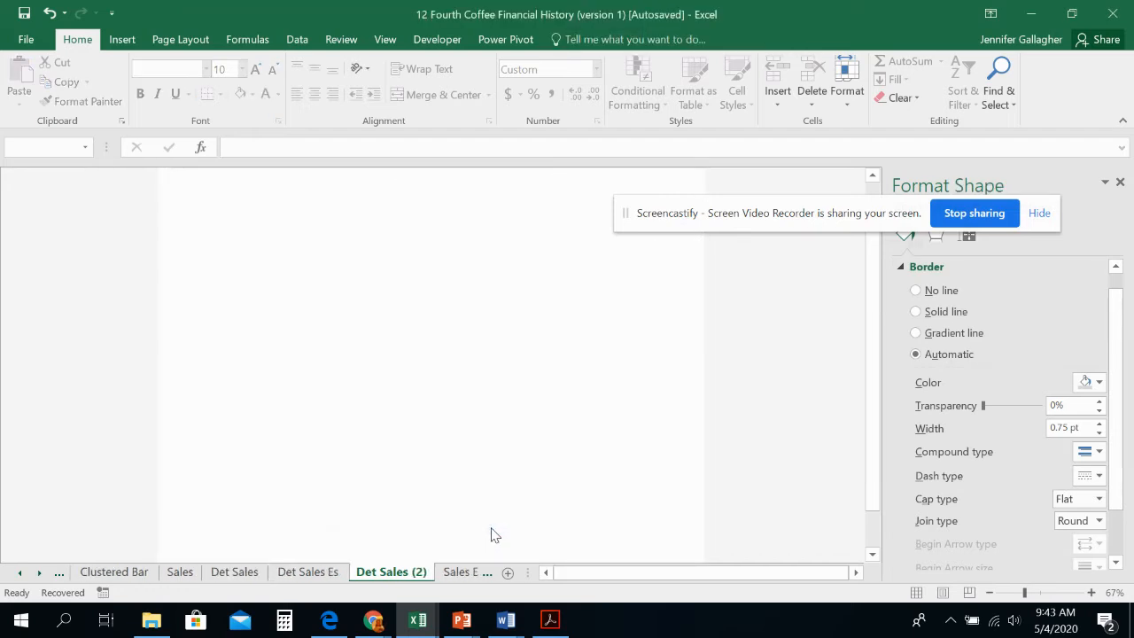
Step: Rename the copied Det Sales chart sheet as Det Sales Cat
double_click(422, 574)
click(428, 571)
key(BackSpace)
key(BackSpace)
key(BackSpace)
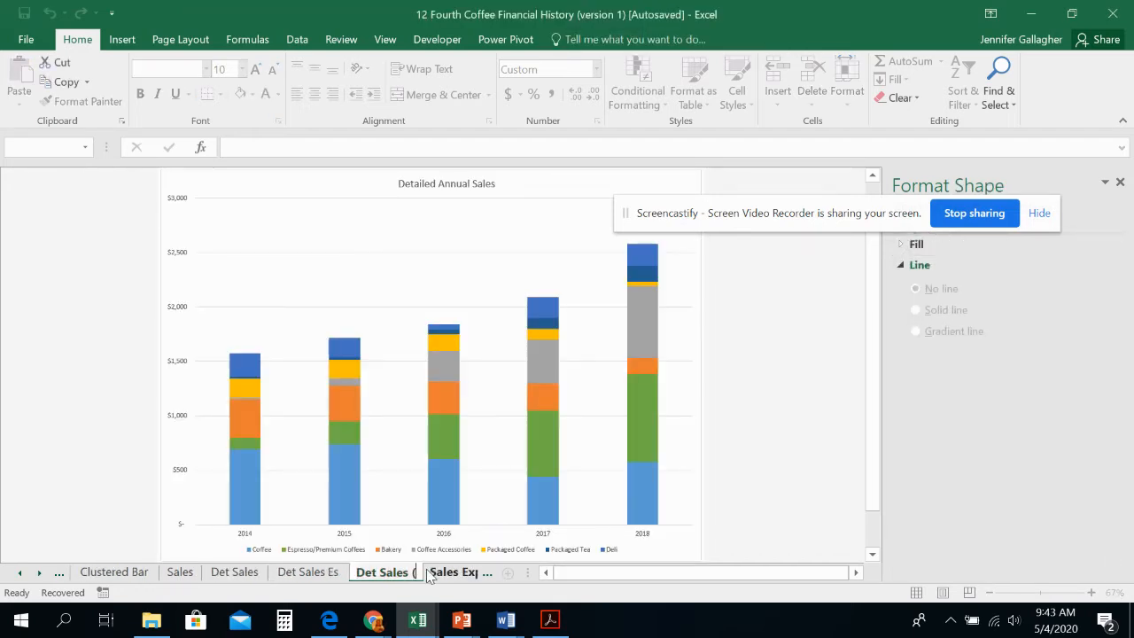
text(Ca)
key(Return)
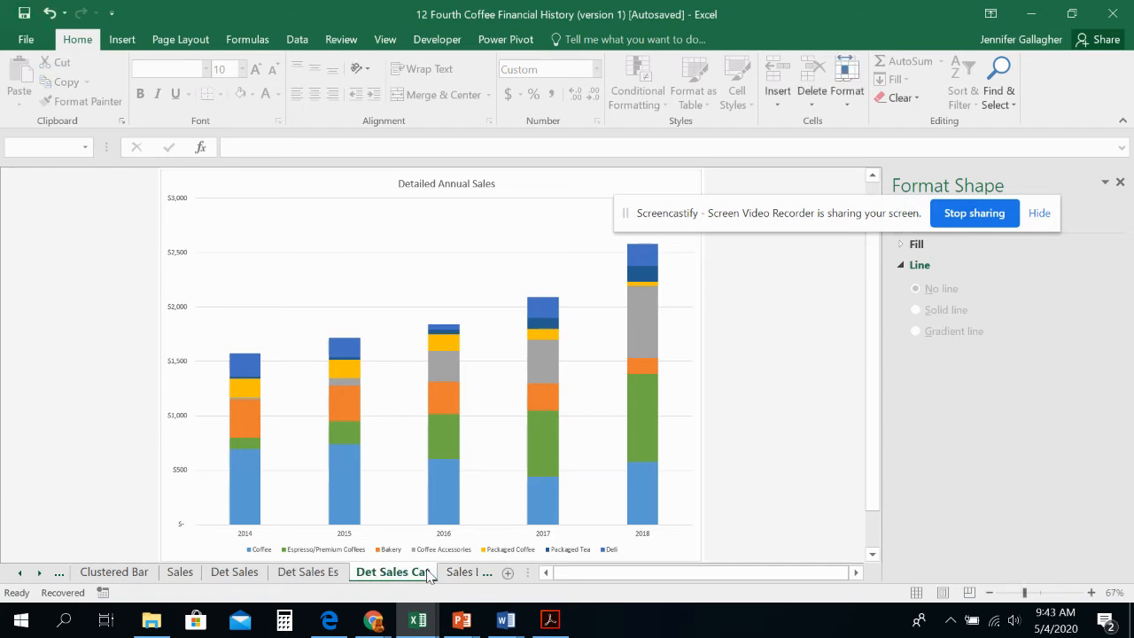
Step: Change the Det Sales Cat chart from stacked to Clustered Column
click(430, 253)
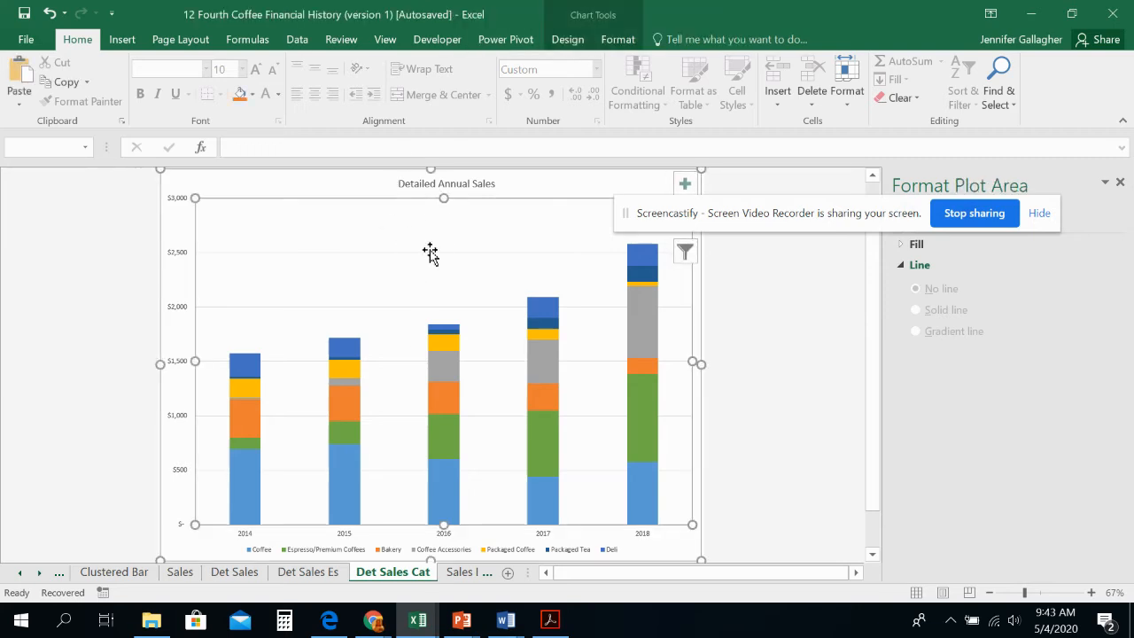
click(565, 42)
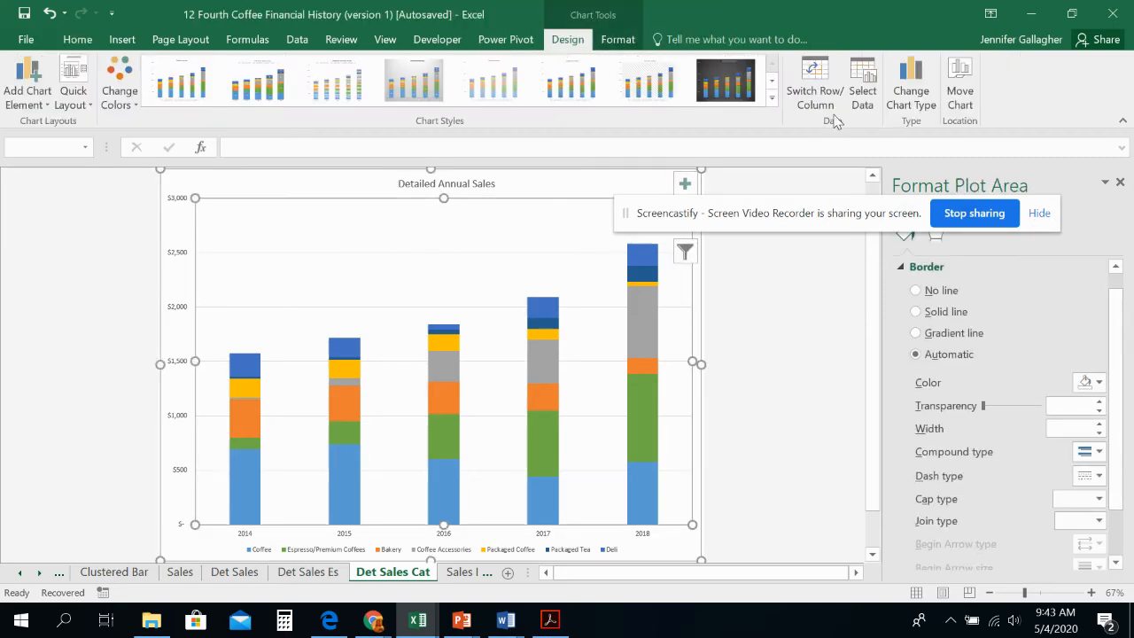
click(907, 98)
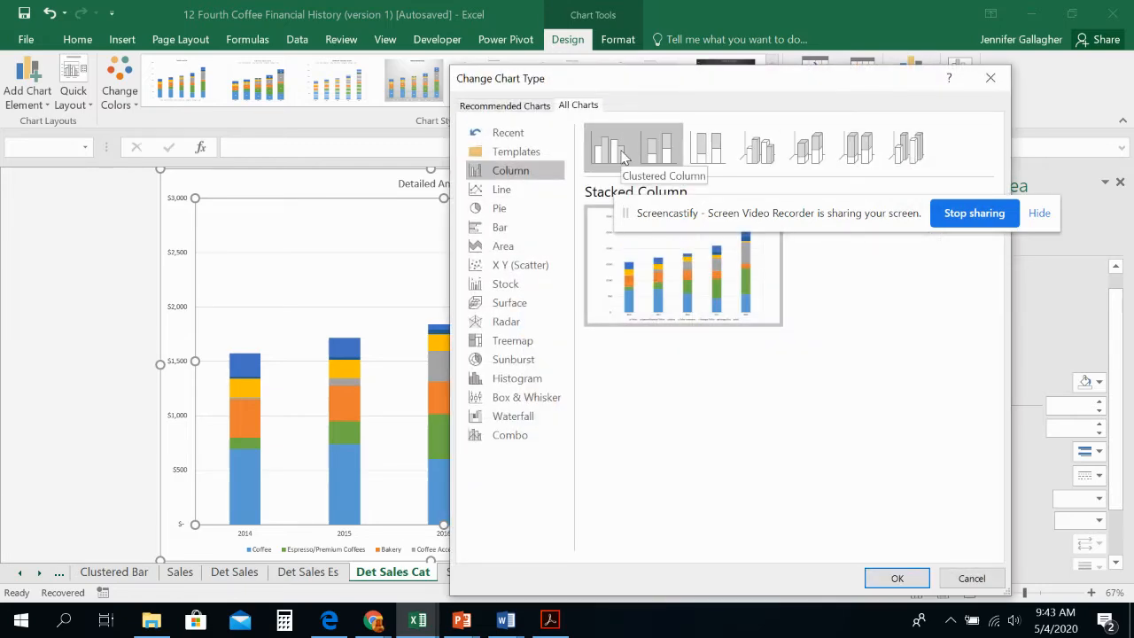
click(623, 156)
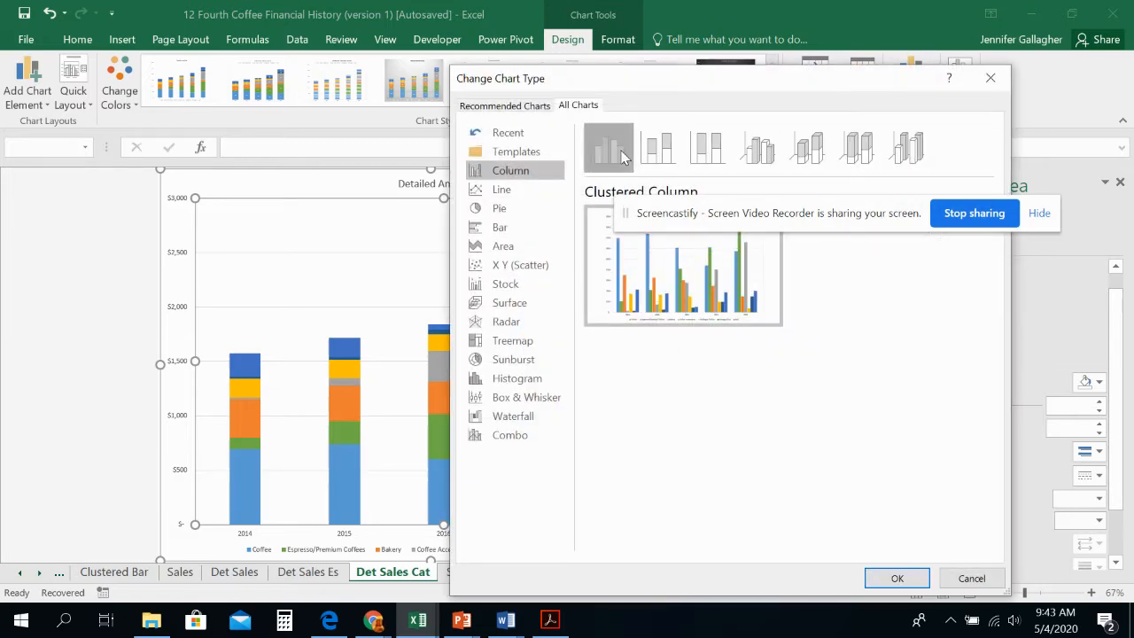
click(898, 578)
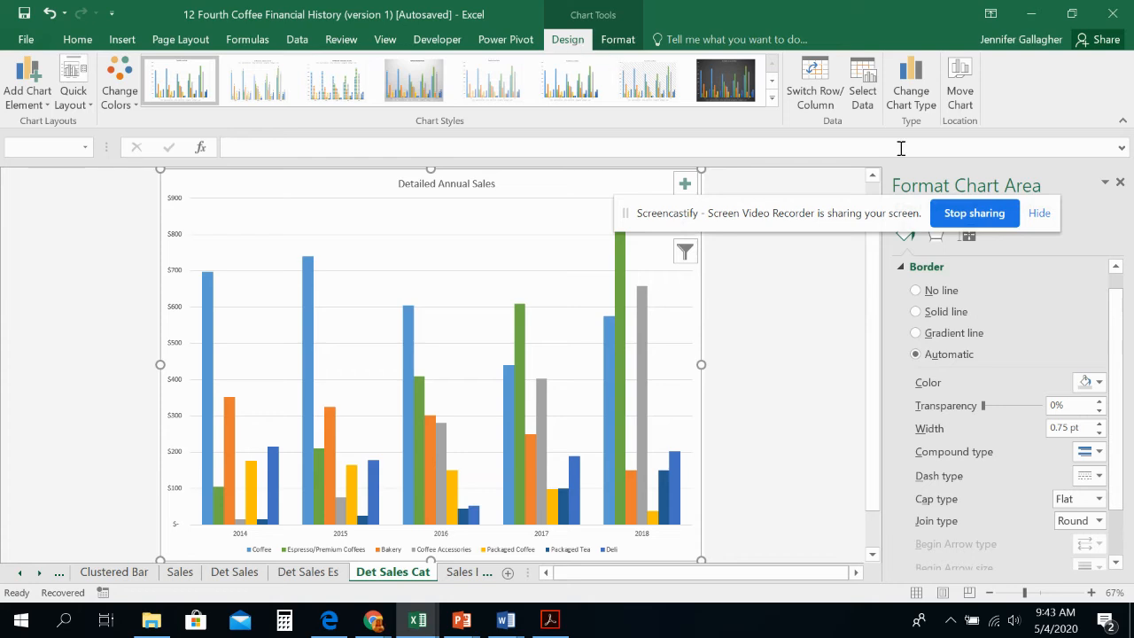
Step: Switch the chart's rows and columns so the product categories are on the horizontal axis and the years form the series
click(814, 97)
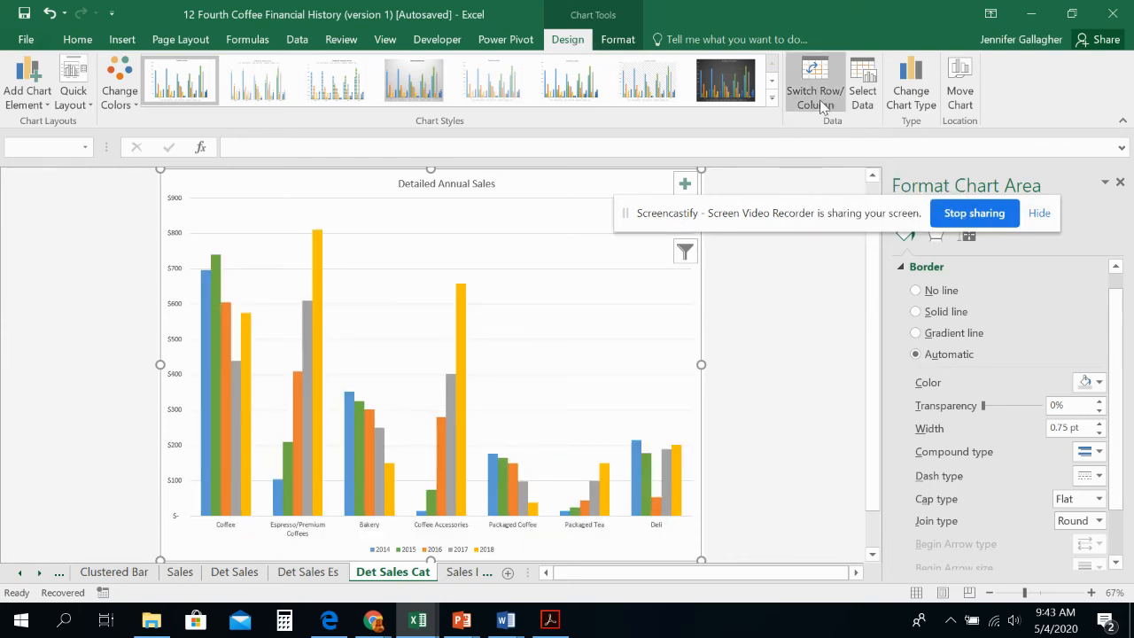
click(822, 104)
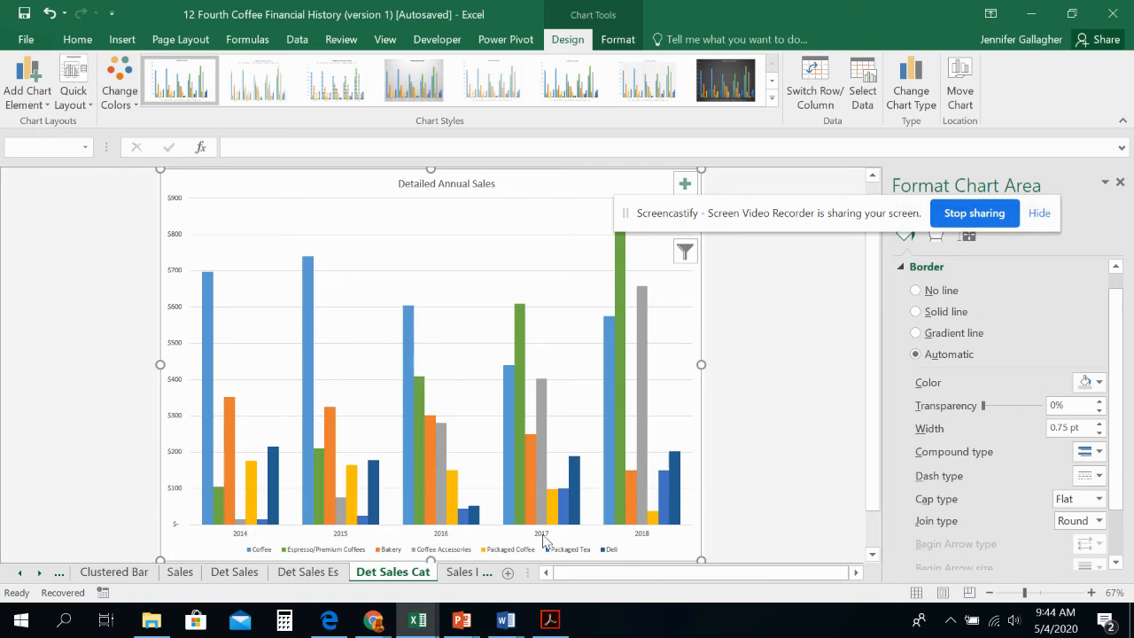
click(806, 94)
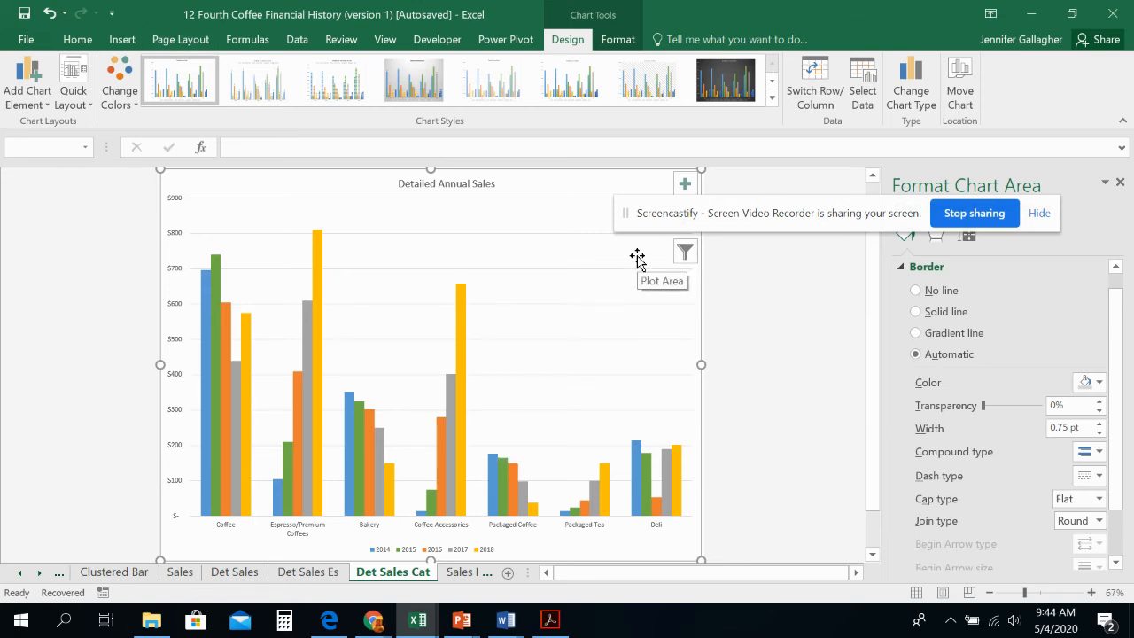
Step: Select the annual sales data A2:F9 on the Sales Exp sheet, leaving out the Total Sales row
click(467, 572)
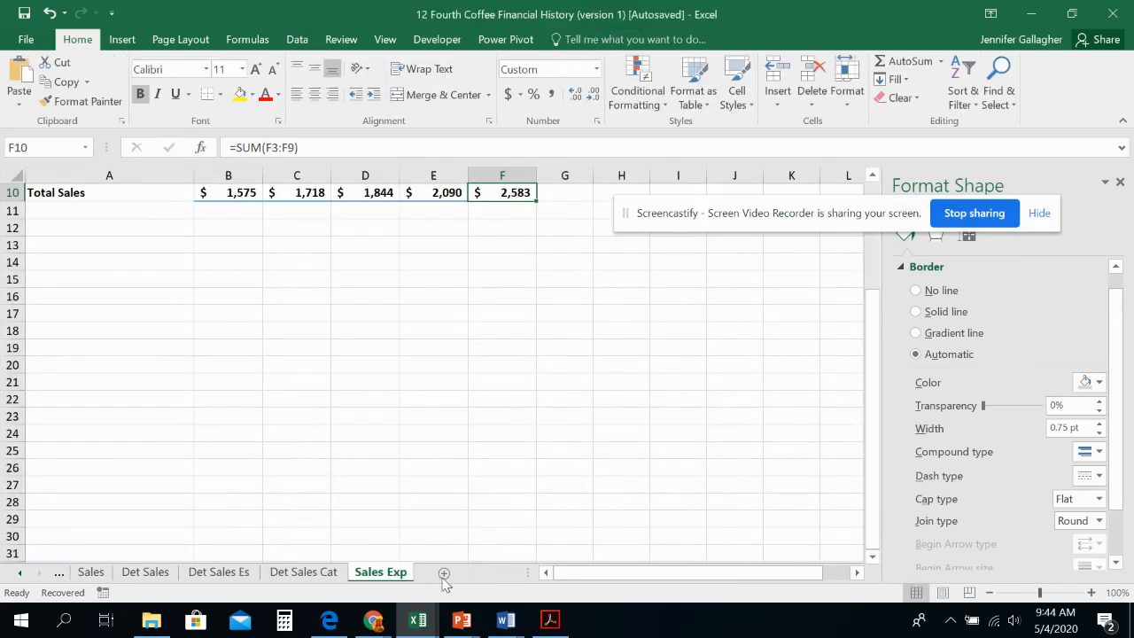
scroll(407, 345, up, 3)
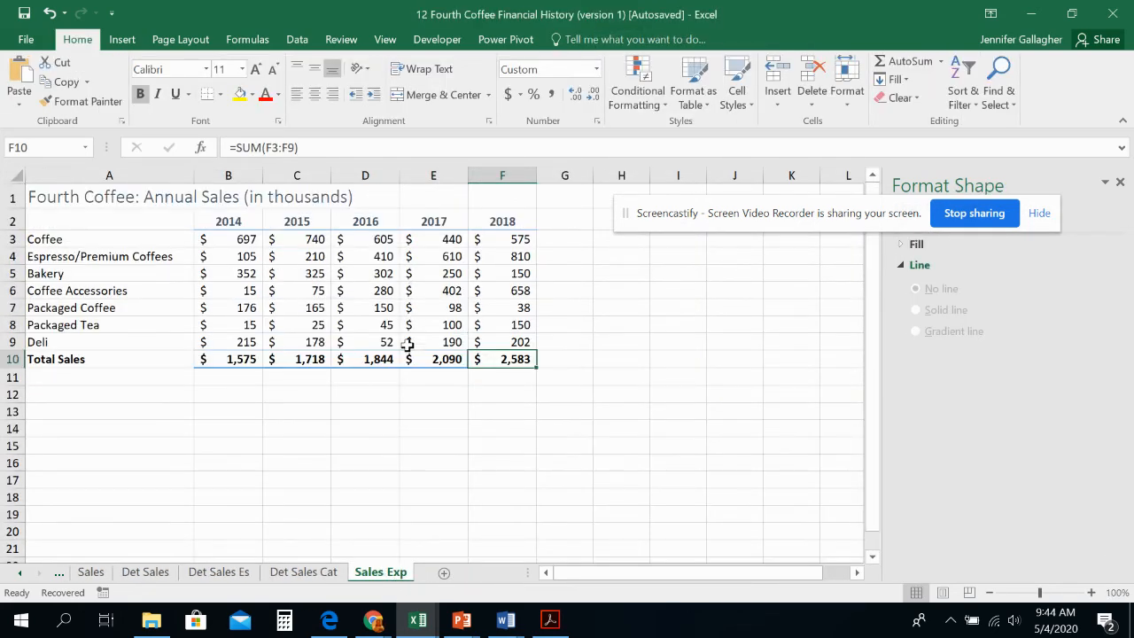
click(228, 393)
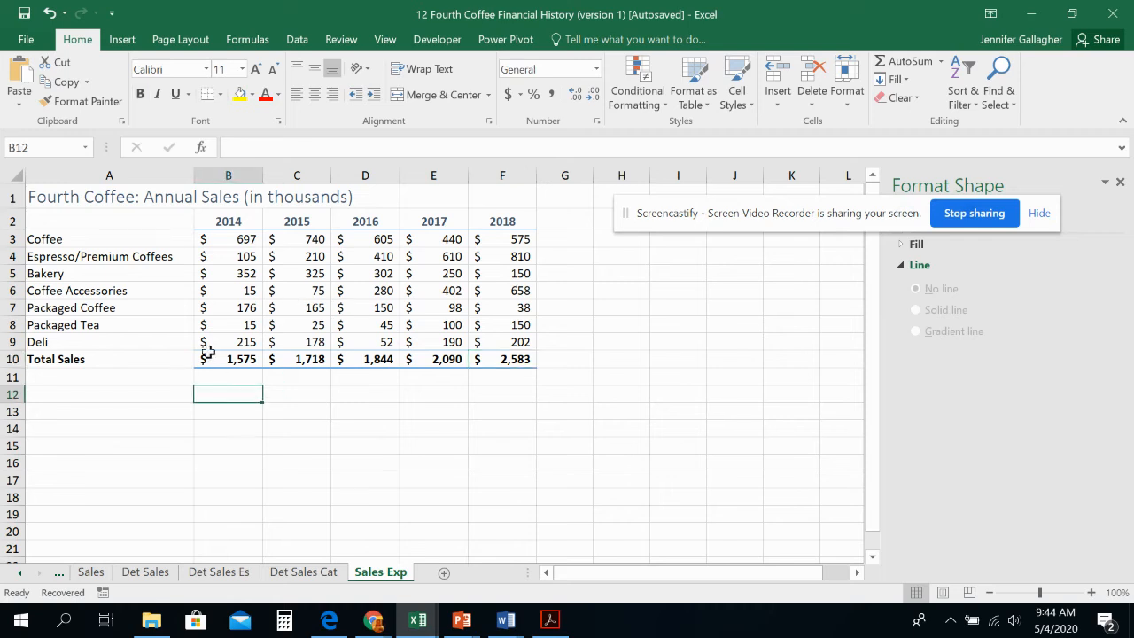
click(131, 219)
drag(131, 220, 506, 337)
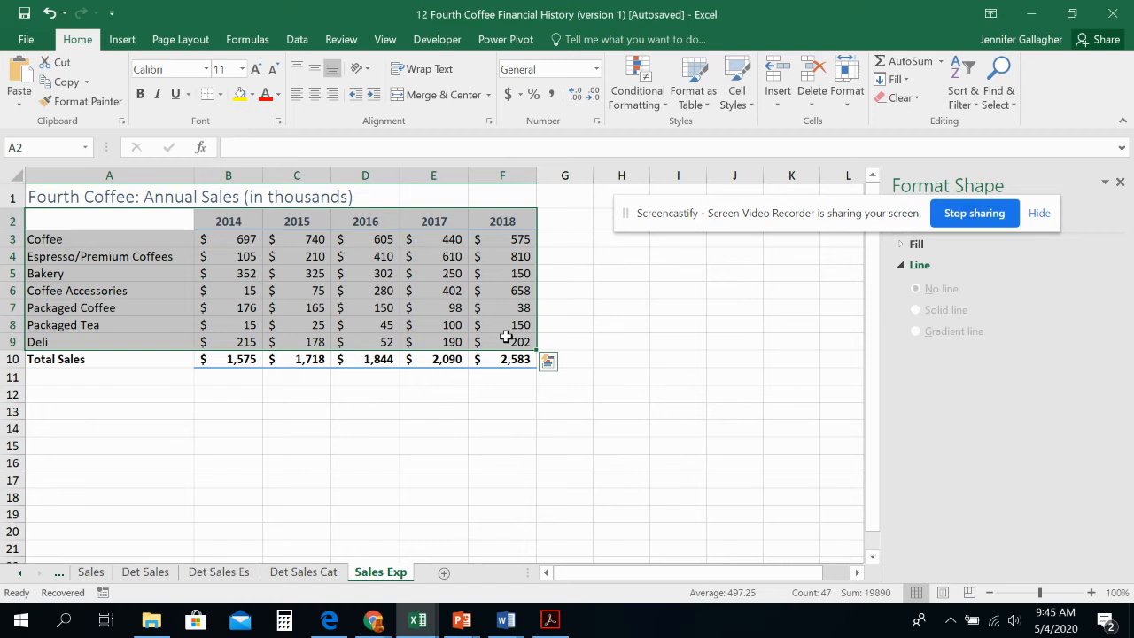
Step: Look through the Quick Analysis options for charts, totals, tables and sparklines, and preview the recommended charts
click(551, 365)
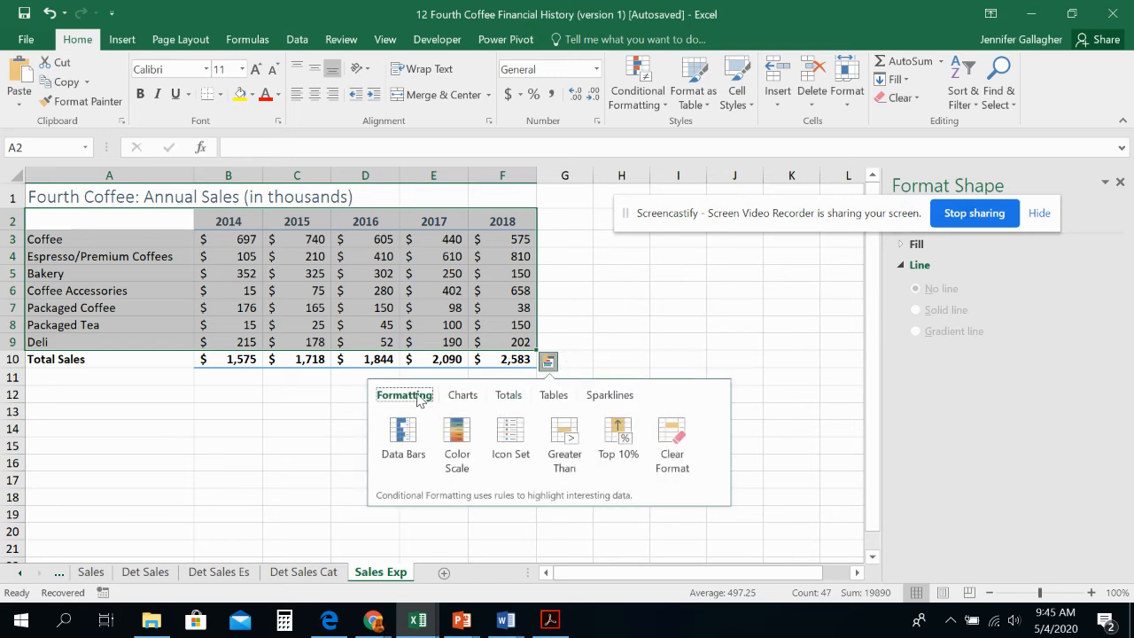
click(460, 394)
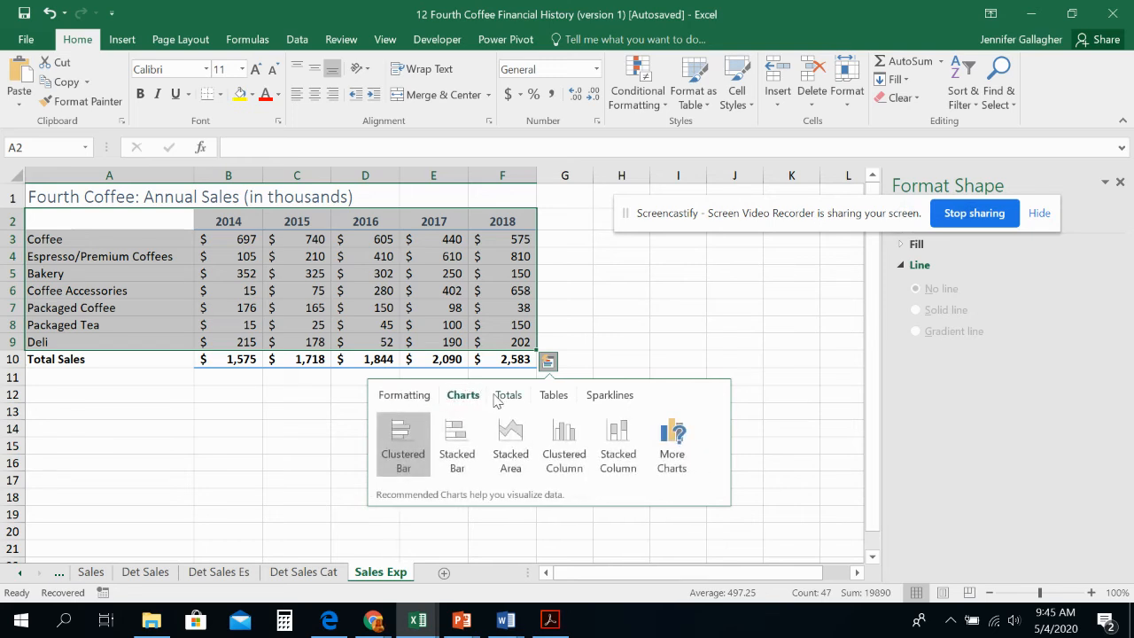
click(497, 398)
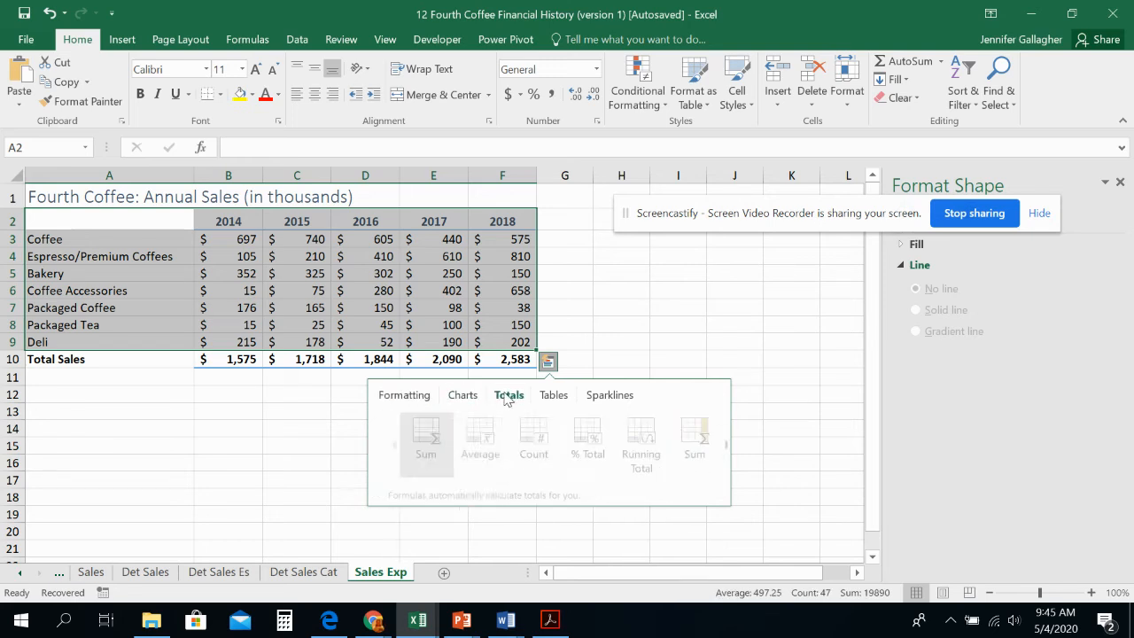
click(554, 398)
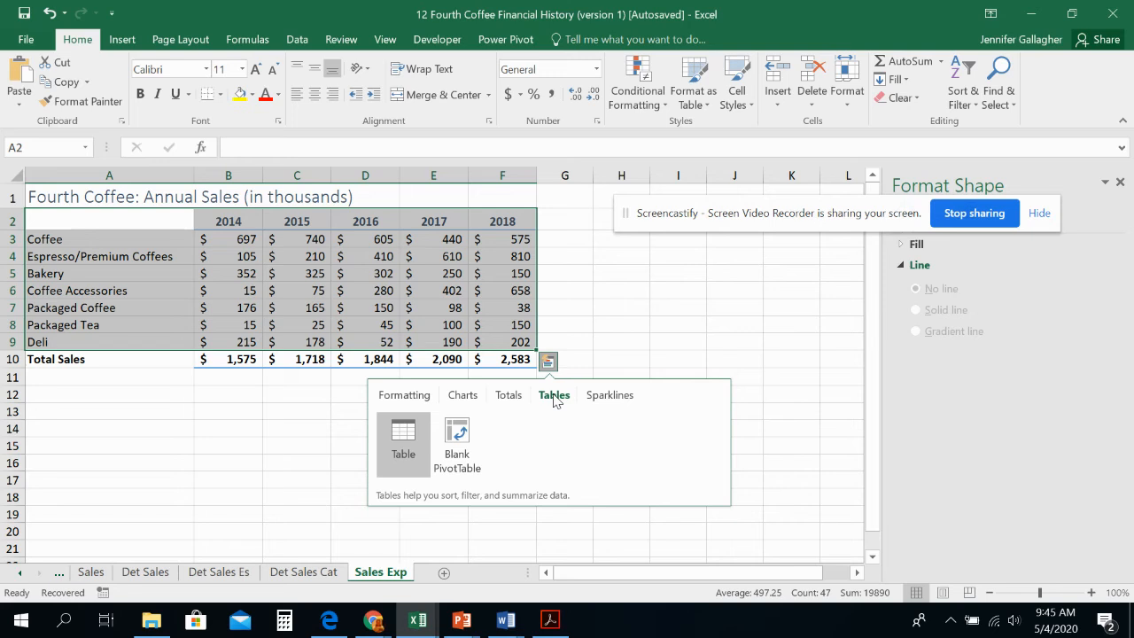
click(597, 401)
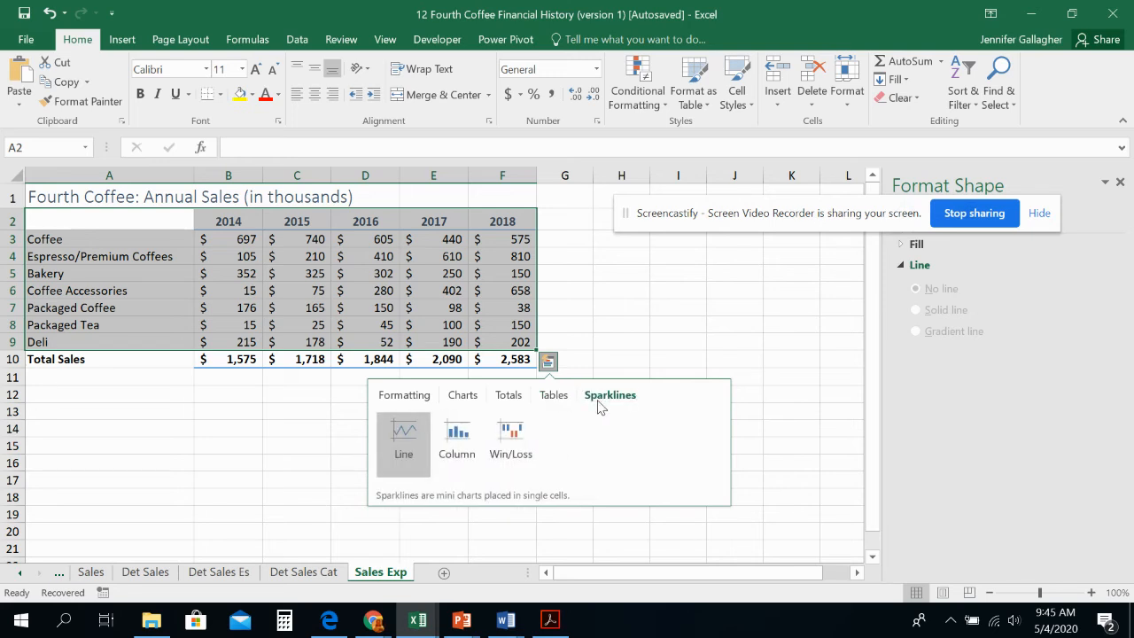
click(457, 396)
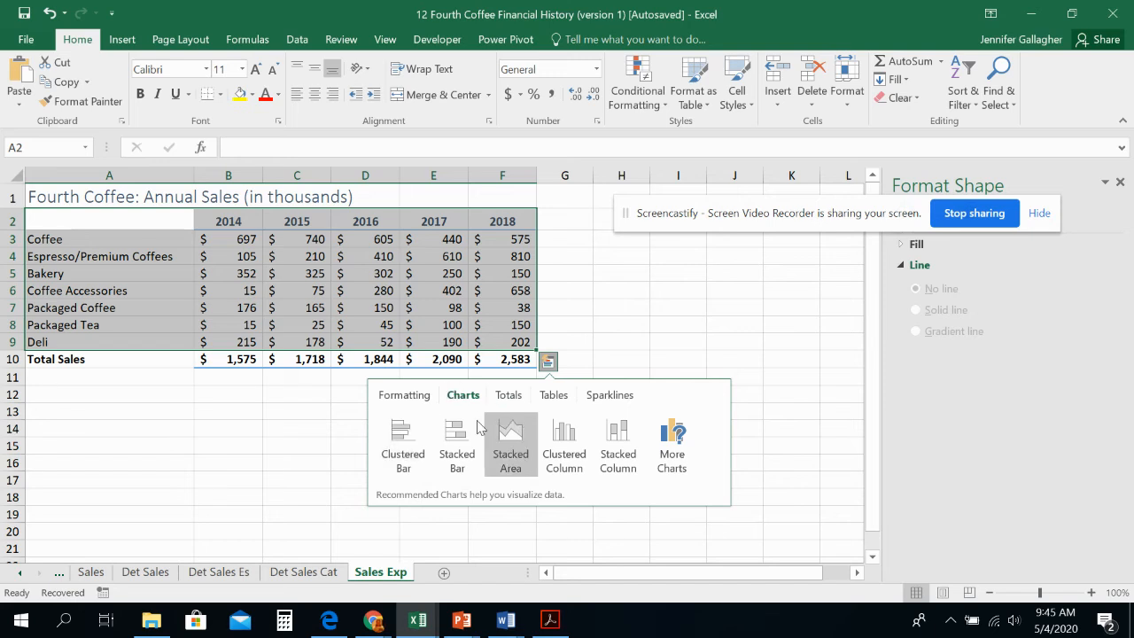
mouse_move(558, 462)
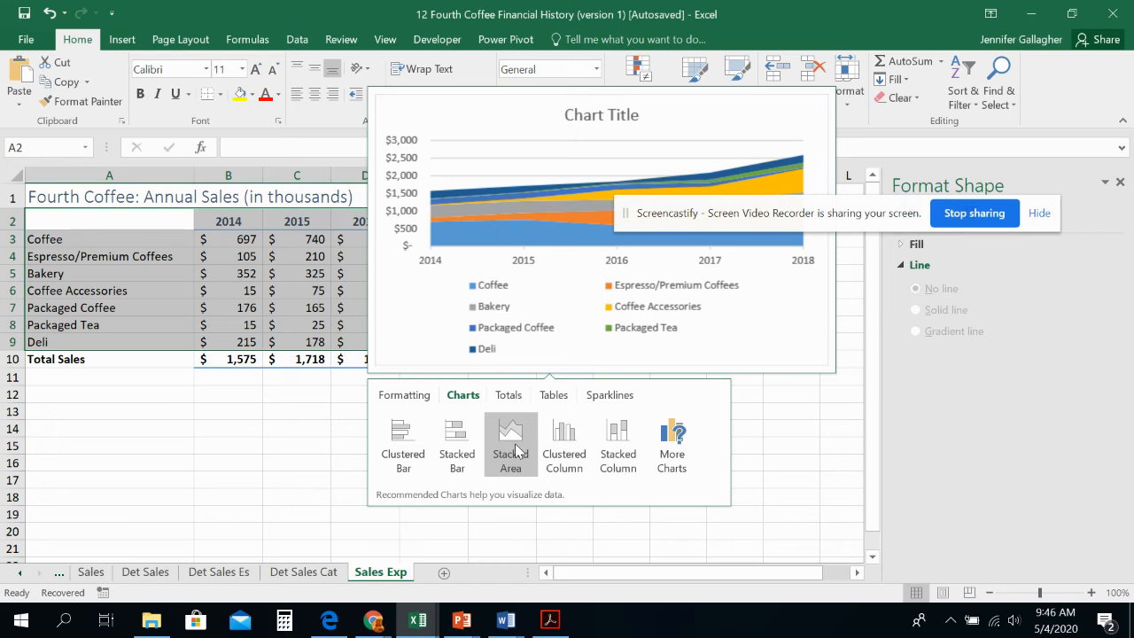
Step: Add line sparklines for the selected data in column G, and clear only the sparkline in header cell G2
click(611, 395)
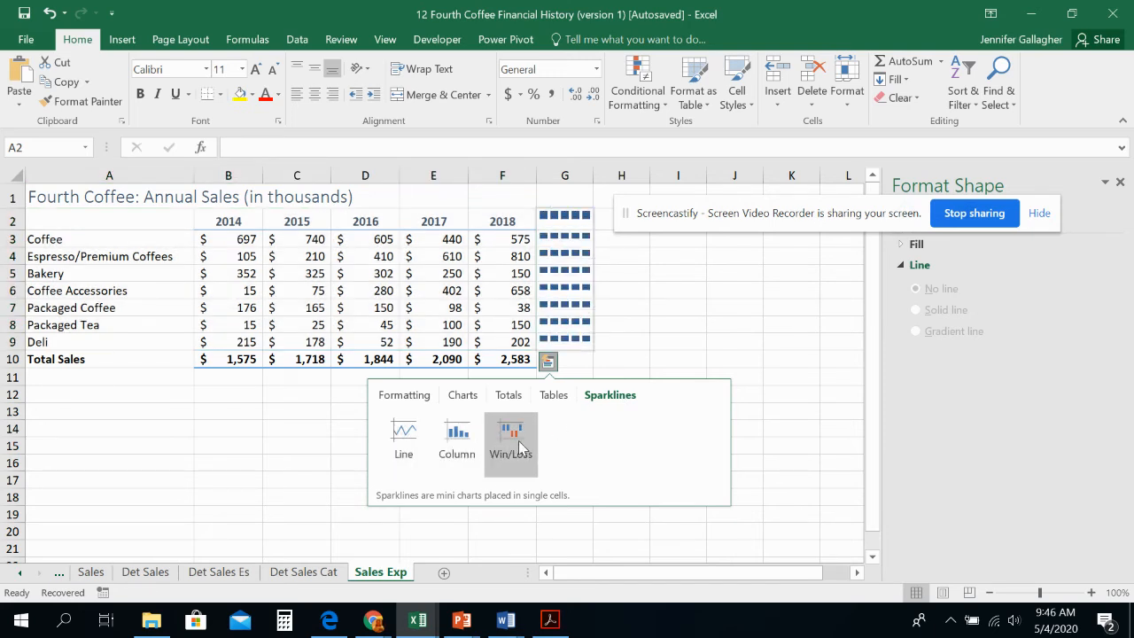
click(400, 443)
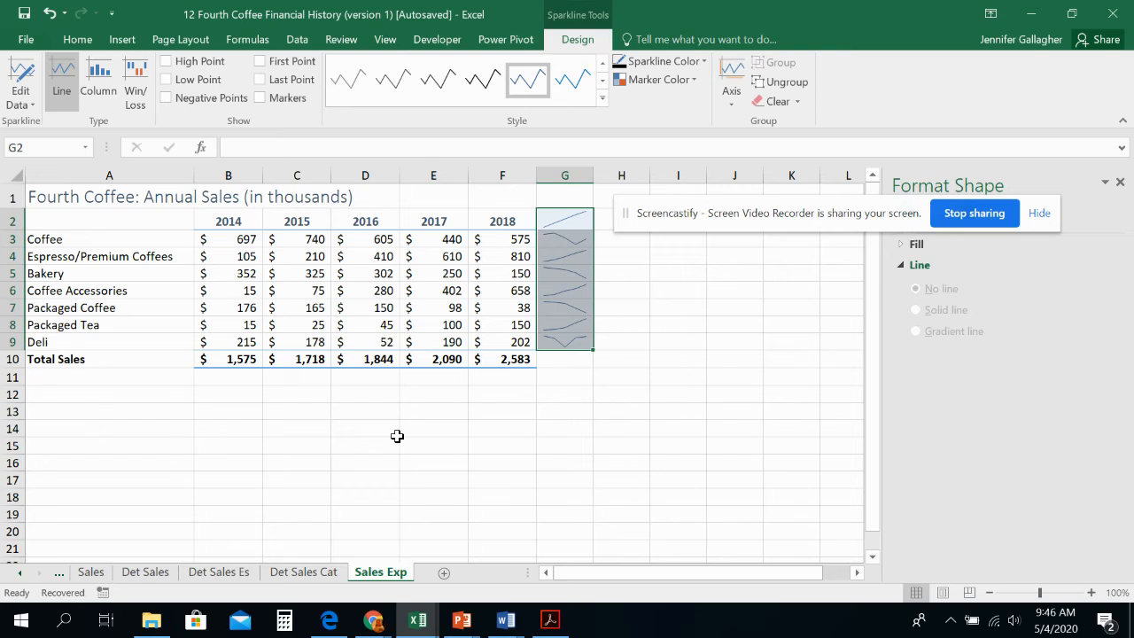
click(570, 218)
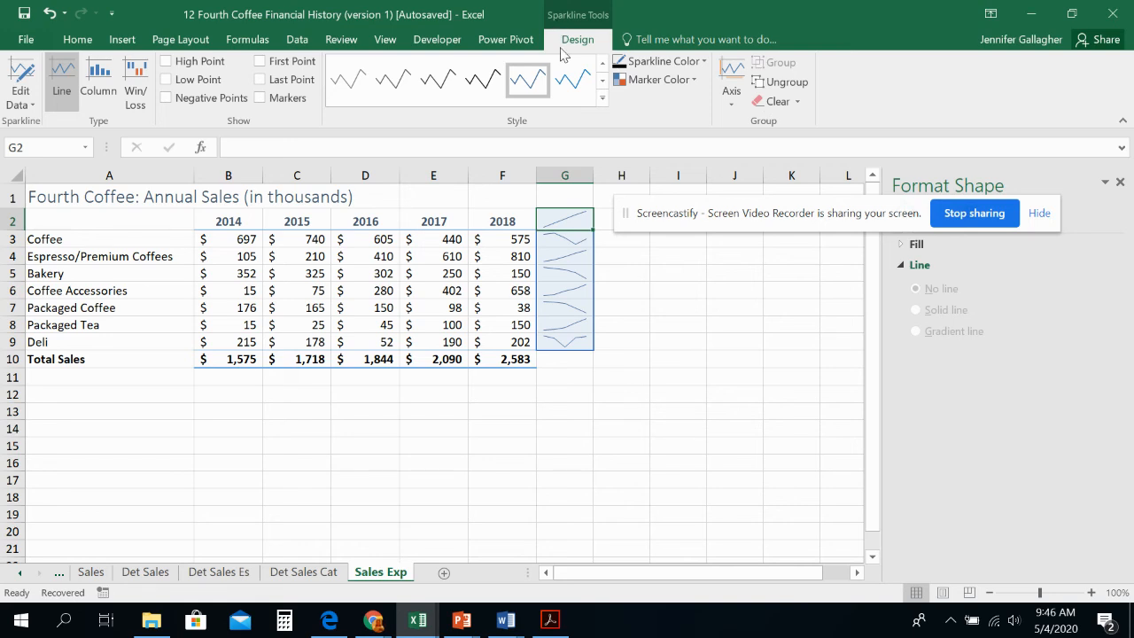
click(797, 103)
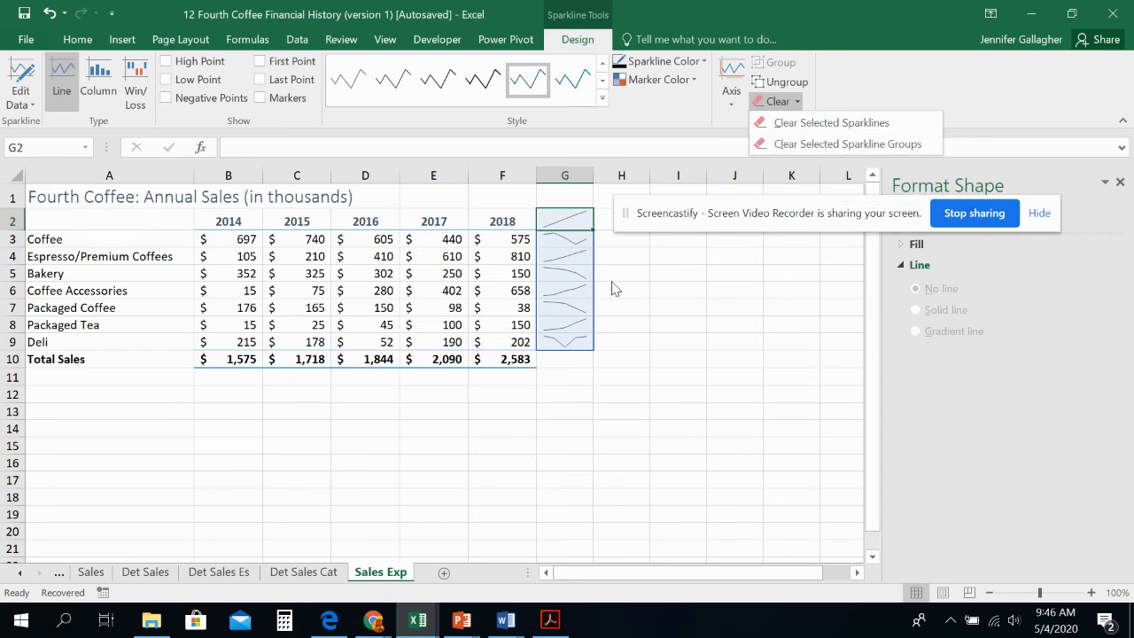
click(788, 128)
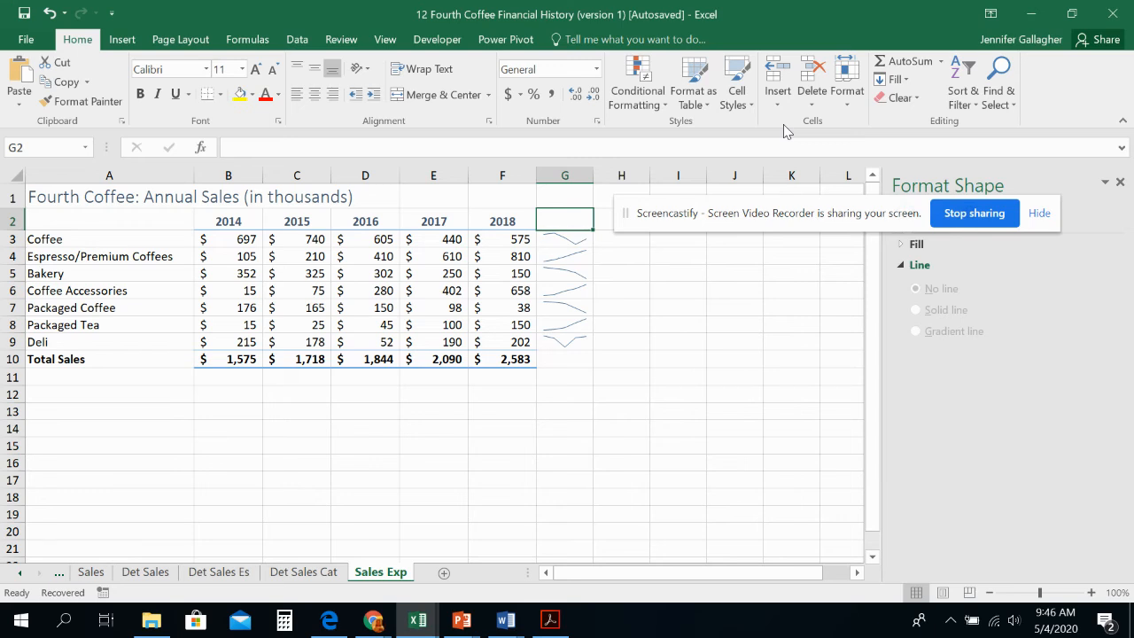
Step: Enter the column heading "Sparkline" in cell G2
text(Spar)
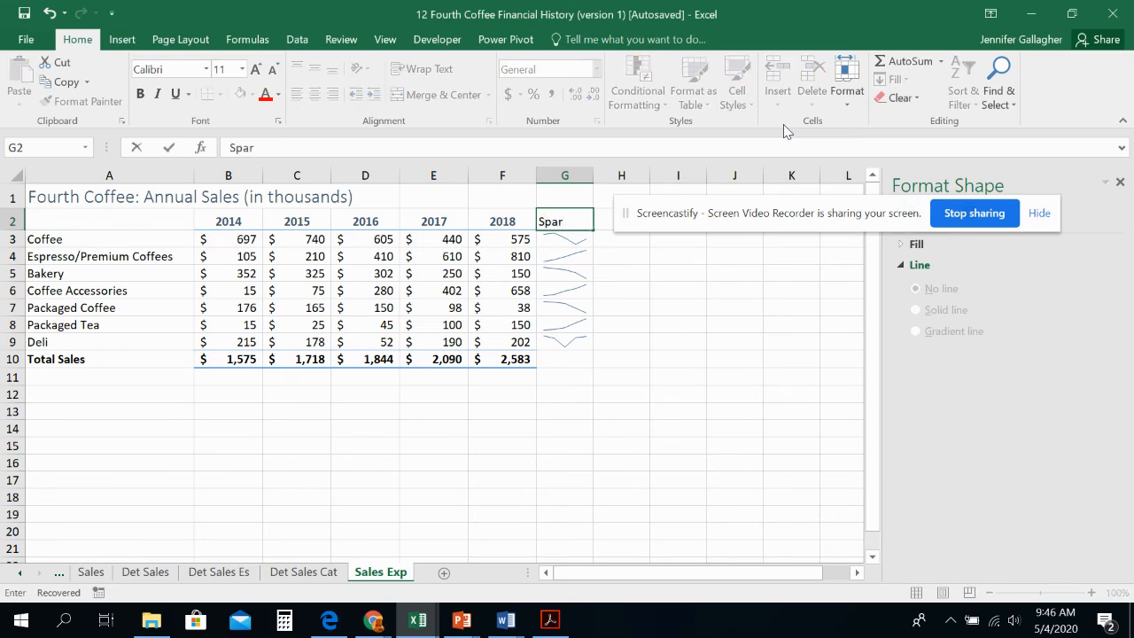
text(kline)
key(Return)
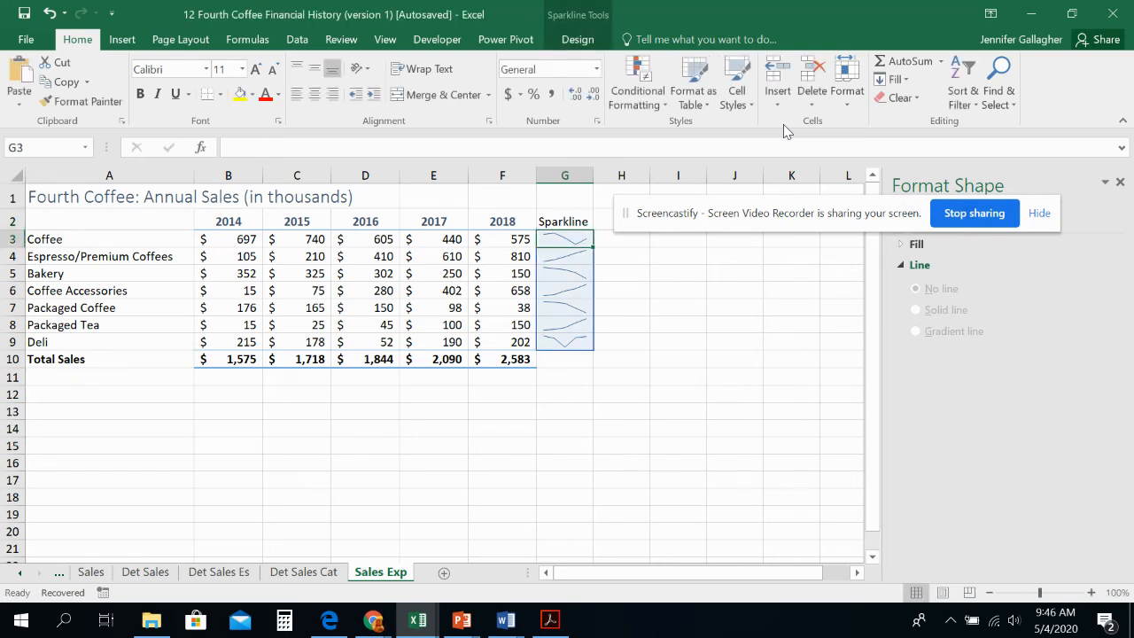
Step: Apply the Heading 3 cell style to the "Sparkline" heading in cell G2
key(Up)
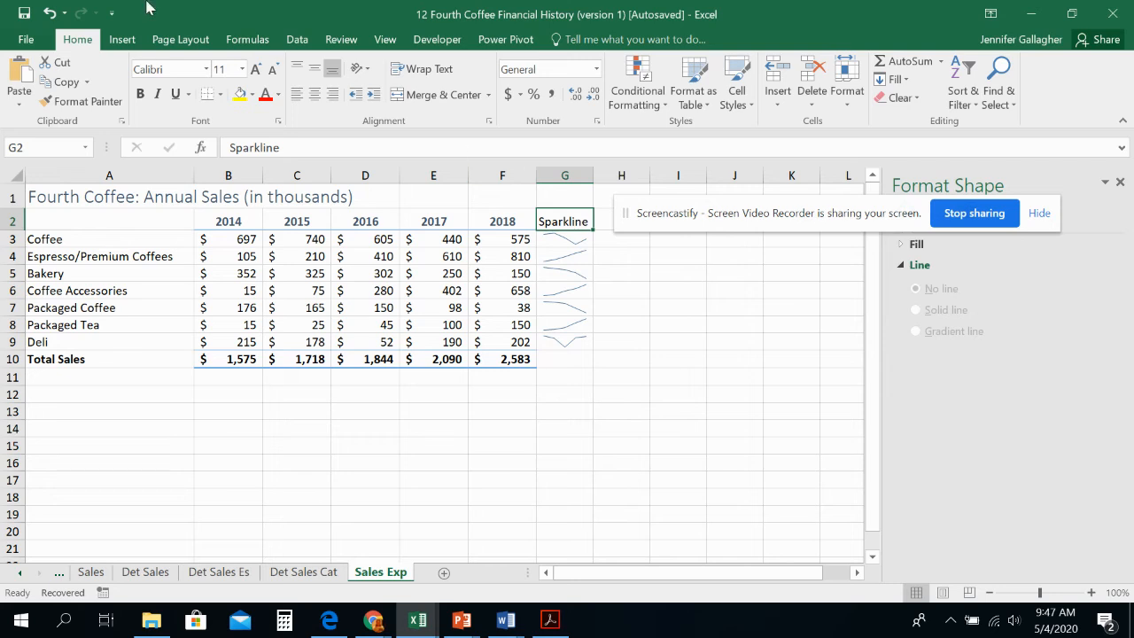
click(736, 97)
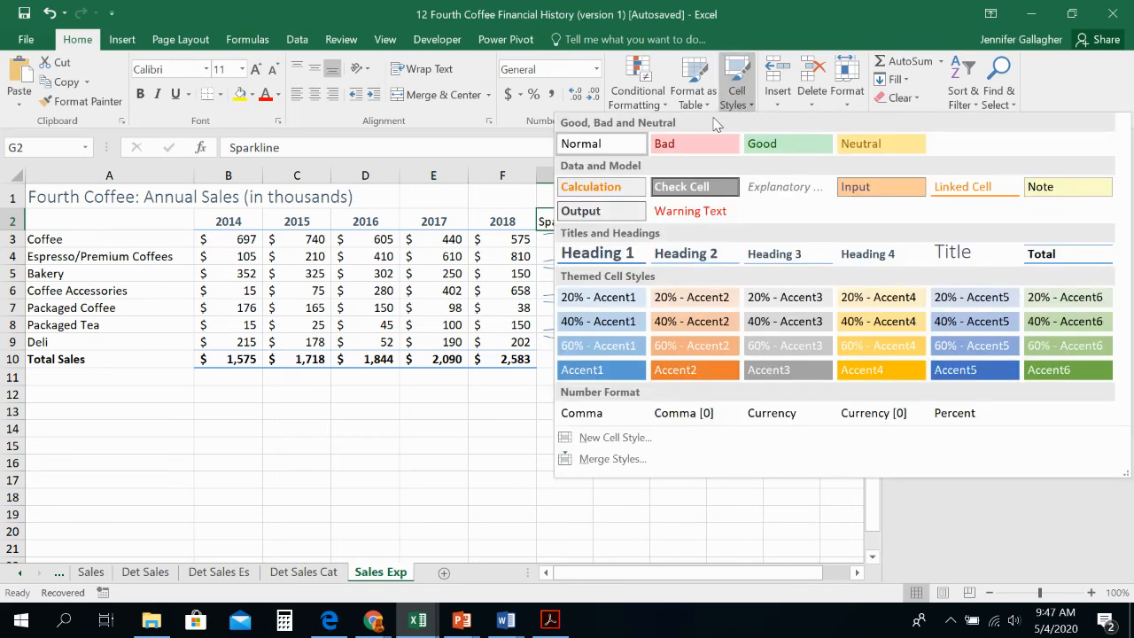
click(804, 257)
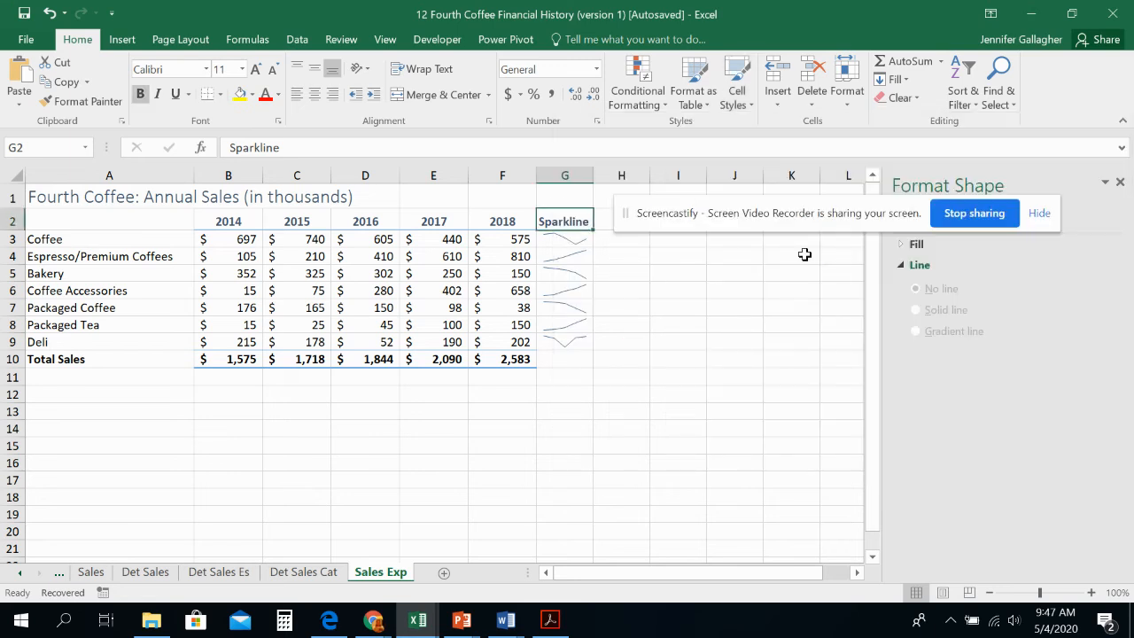
click(660, 333)
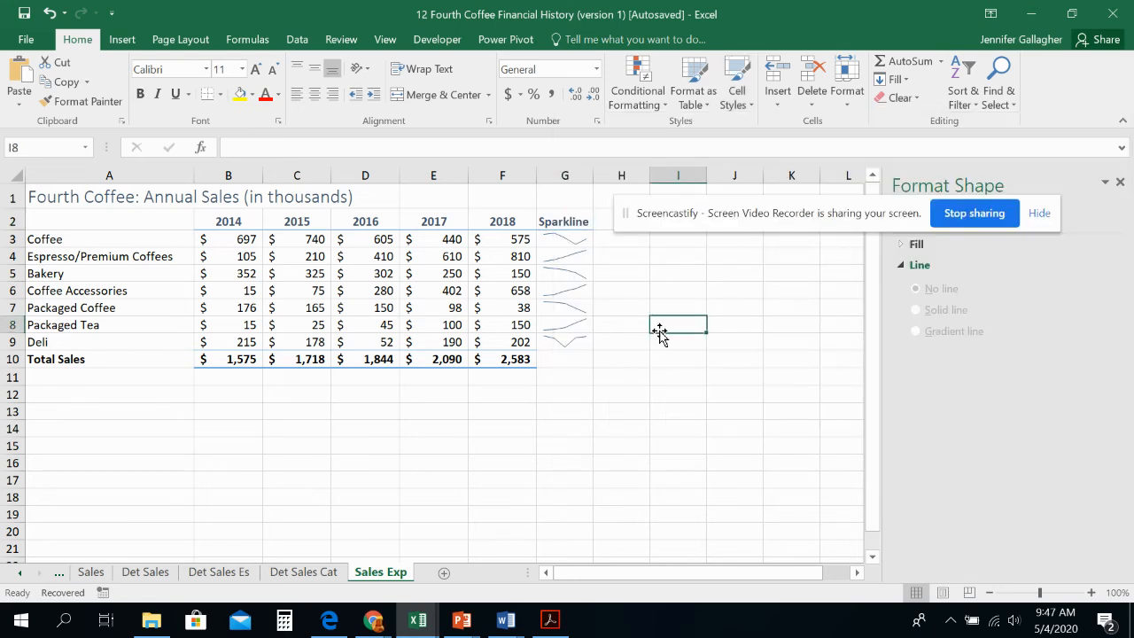
click(504, 222)
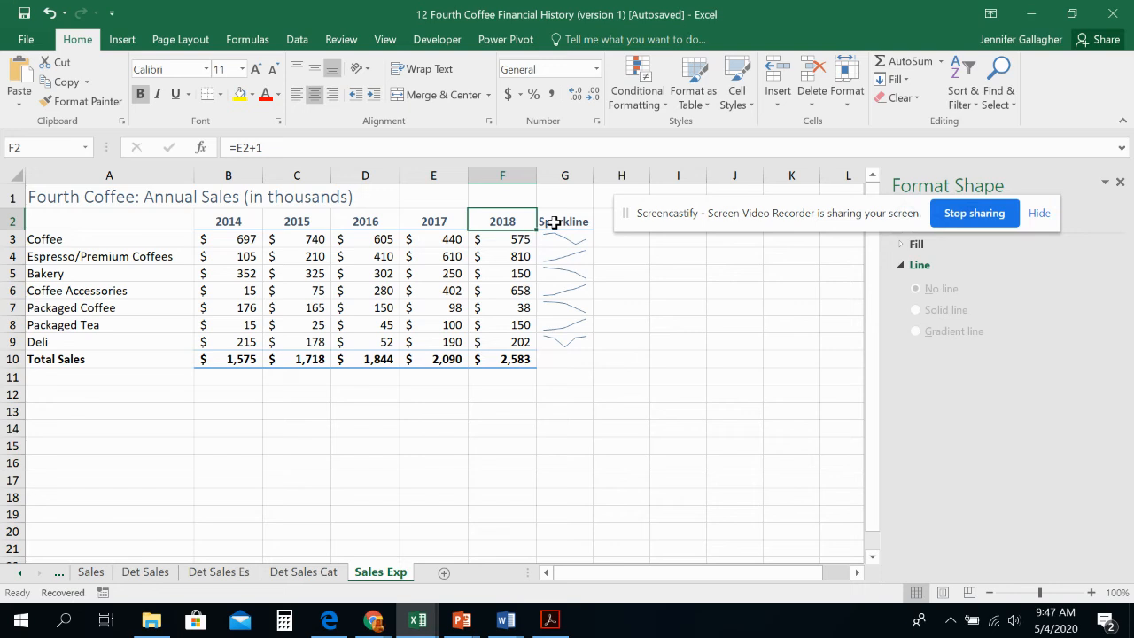
Step: Extend the sparklines from the Deli row down to the Total Sales row in cell G10
click(569, 344)
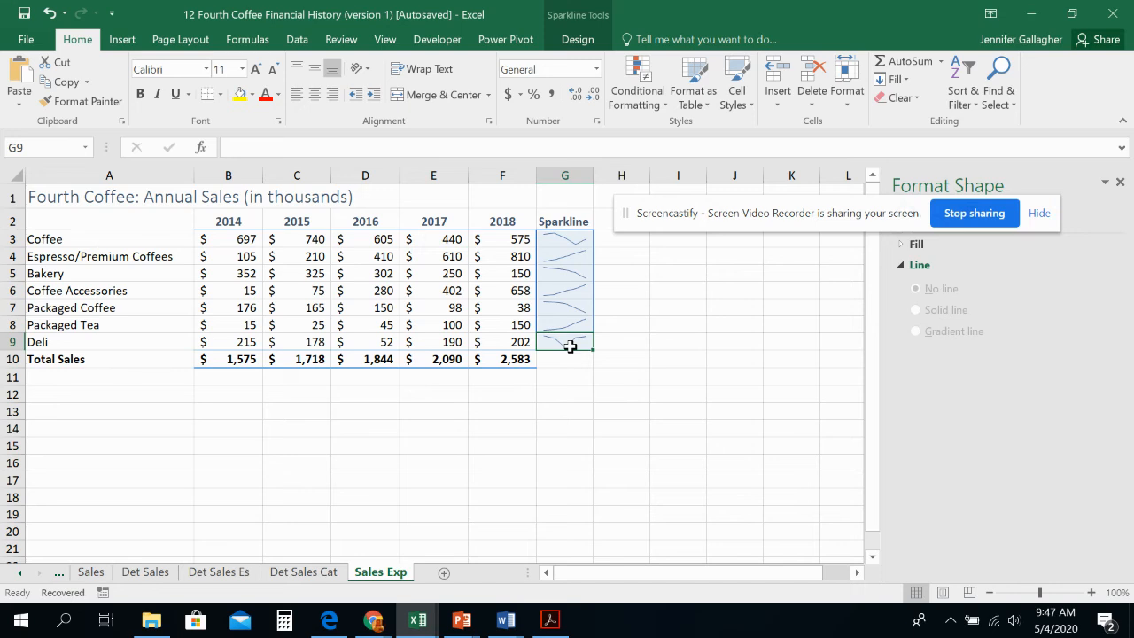
drag(592, 349, 586, 364)
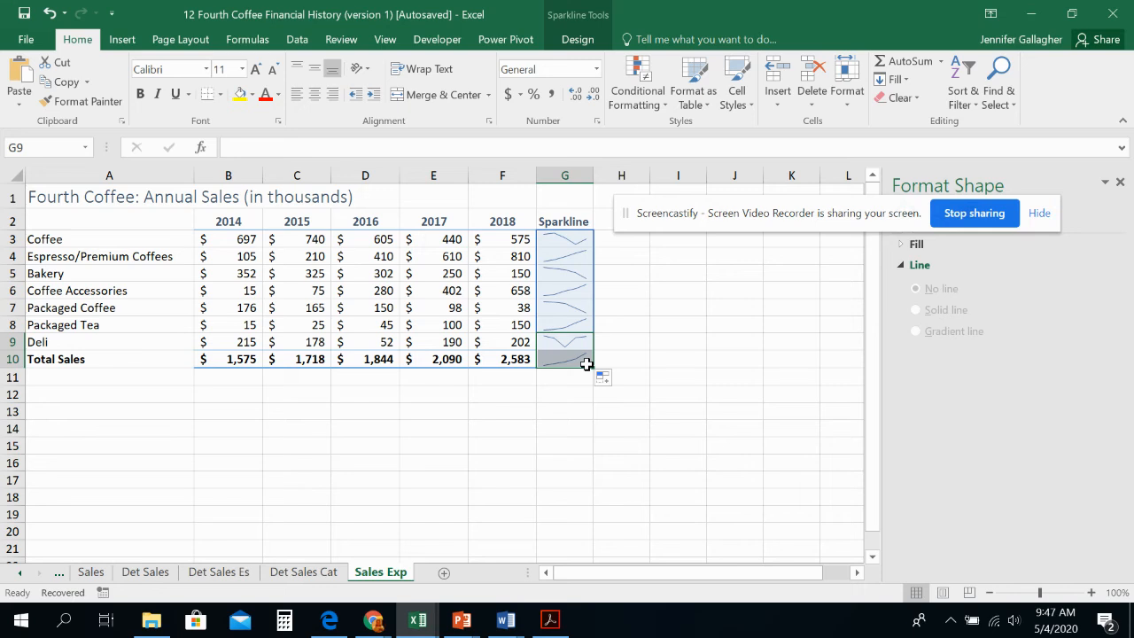
click(694, 357)
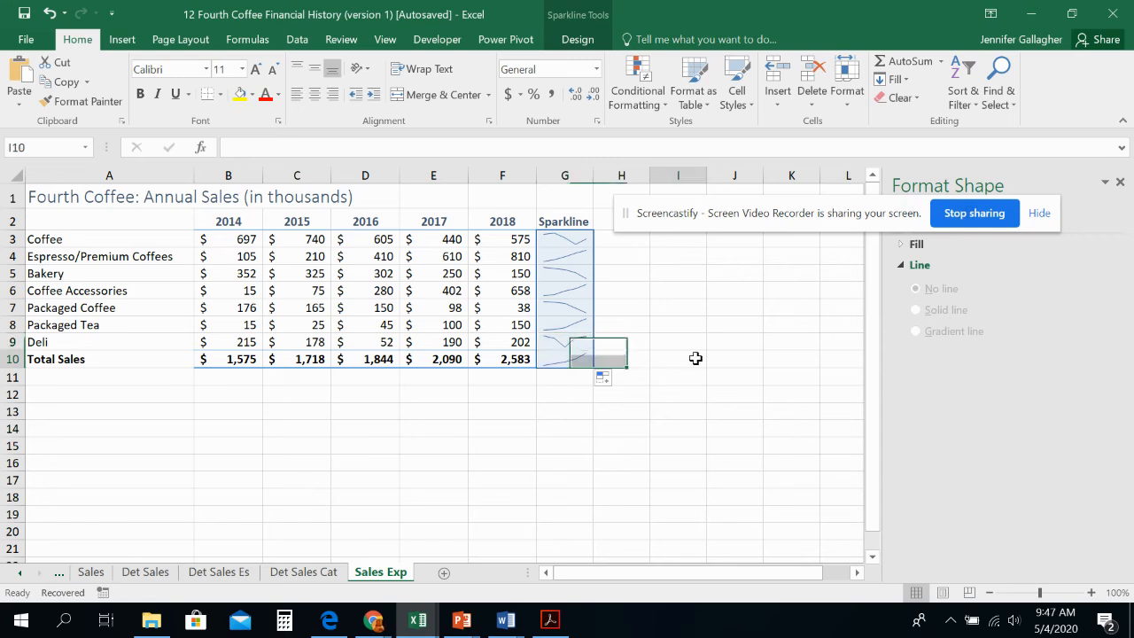
Step: Show high and low points on the sparklines in G3:G10 and apply Sparkline Style Dark #3
drag(587, 240, 577, 362)
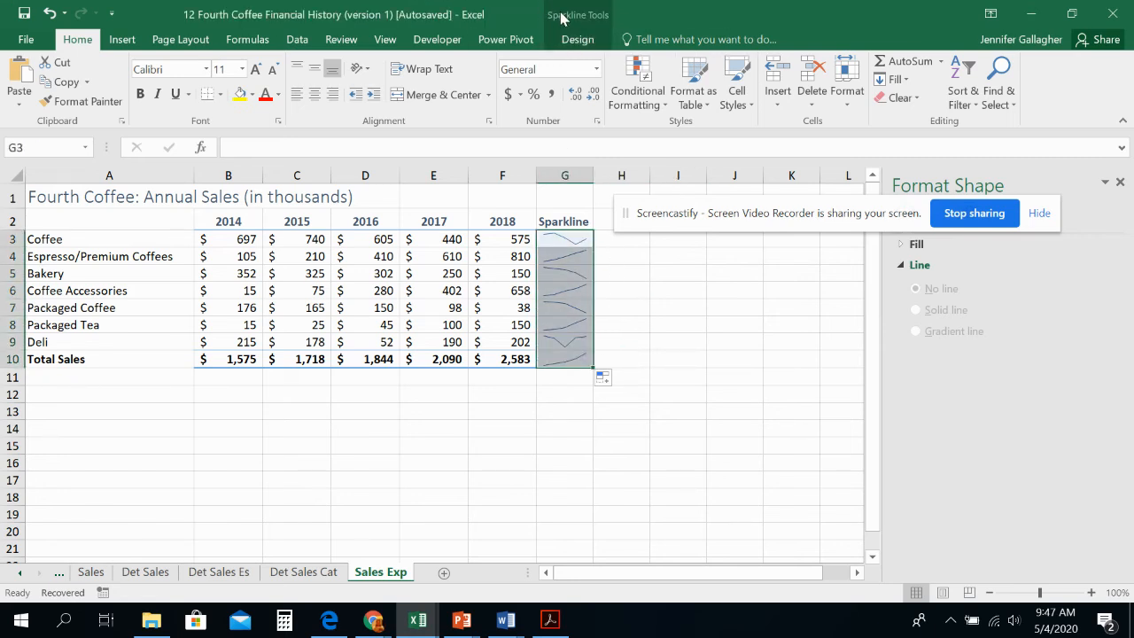
click(577, 40)
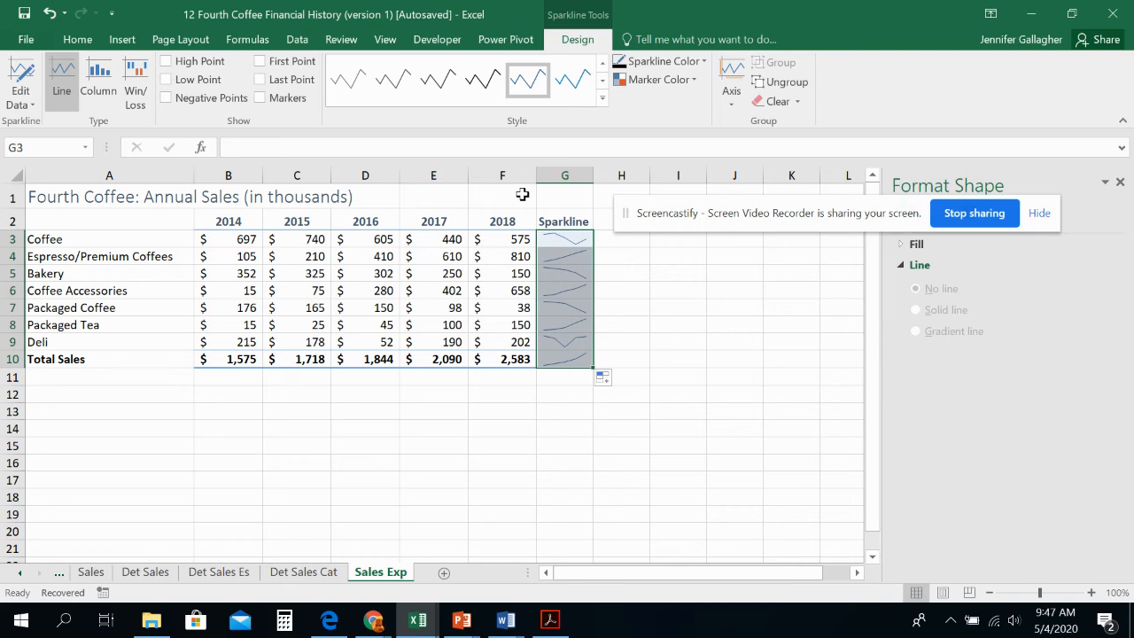
click(170, 63)
click(164, 81)
click(602, 98)
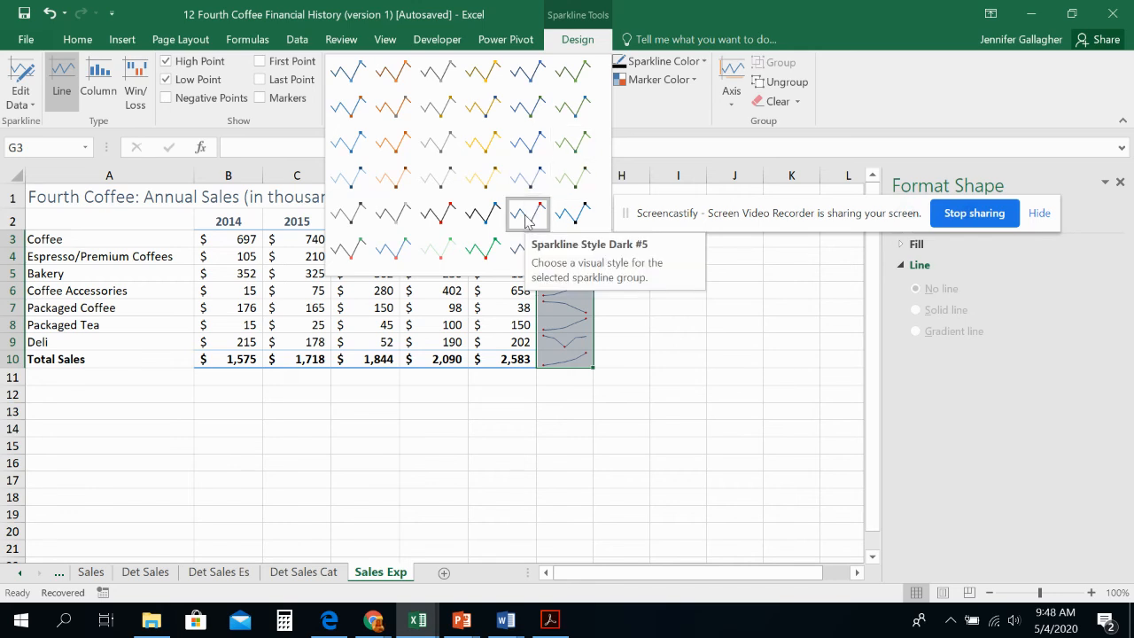
click(435, 211)
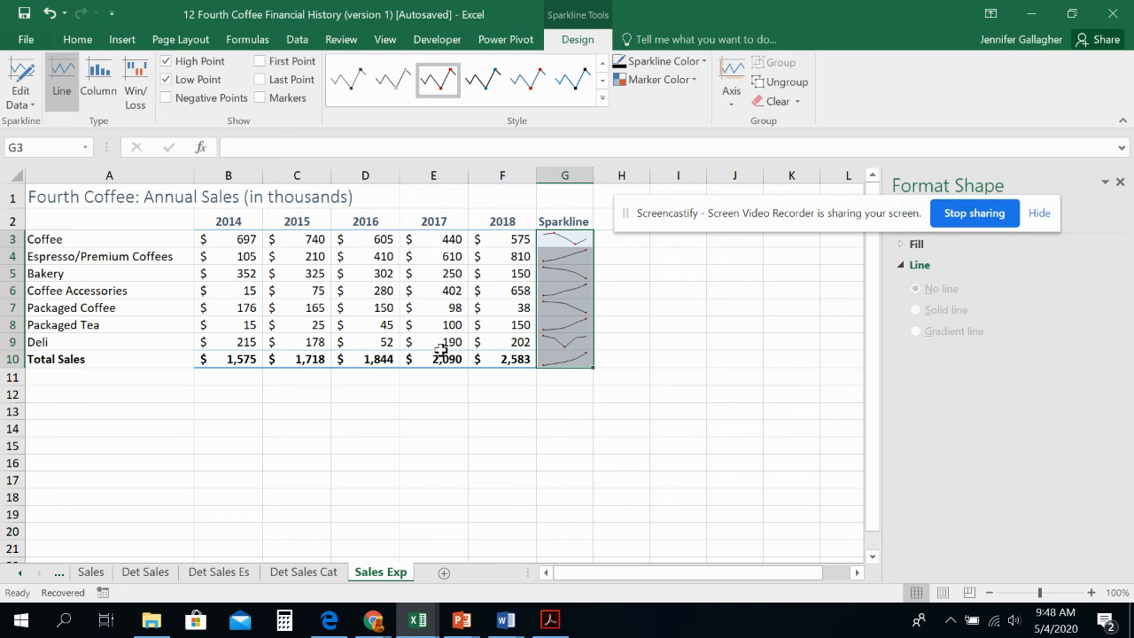
Step: On the Sales sheet, use Quick Analysis on A3:F7 to add each row's % Total in column G, and check the resulting formulas
click(95, 574)
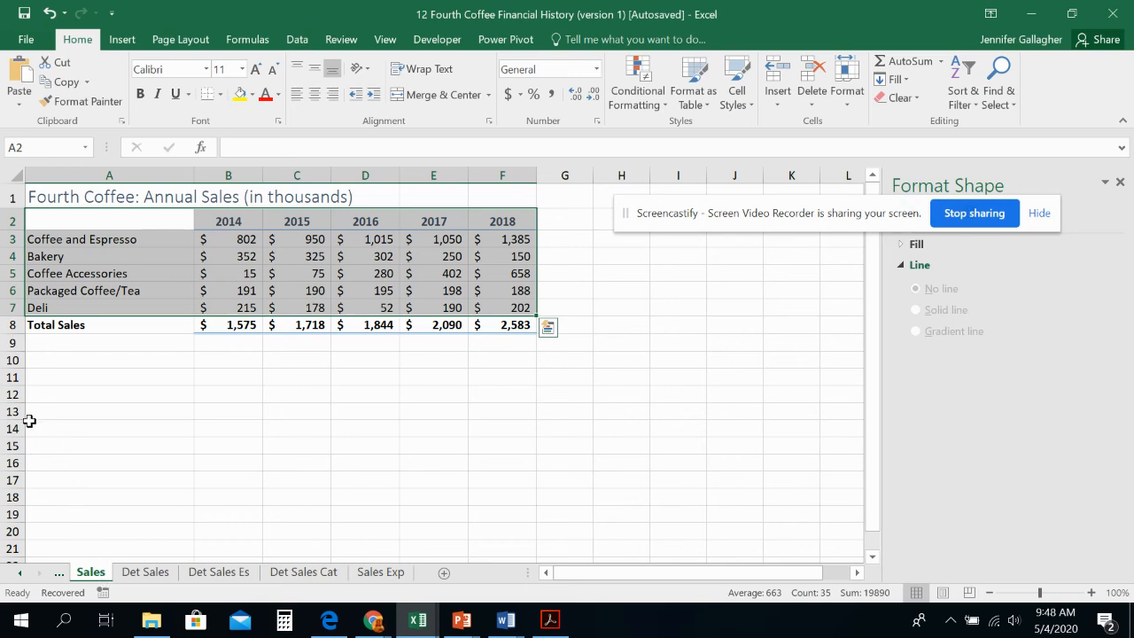
click(64, 224)
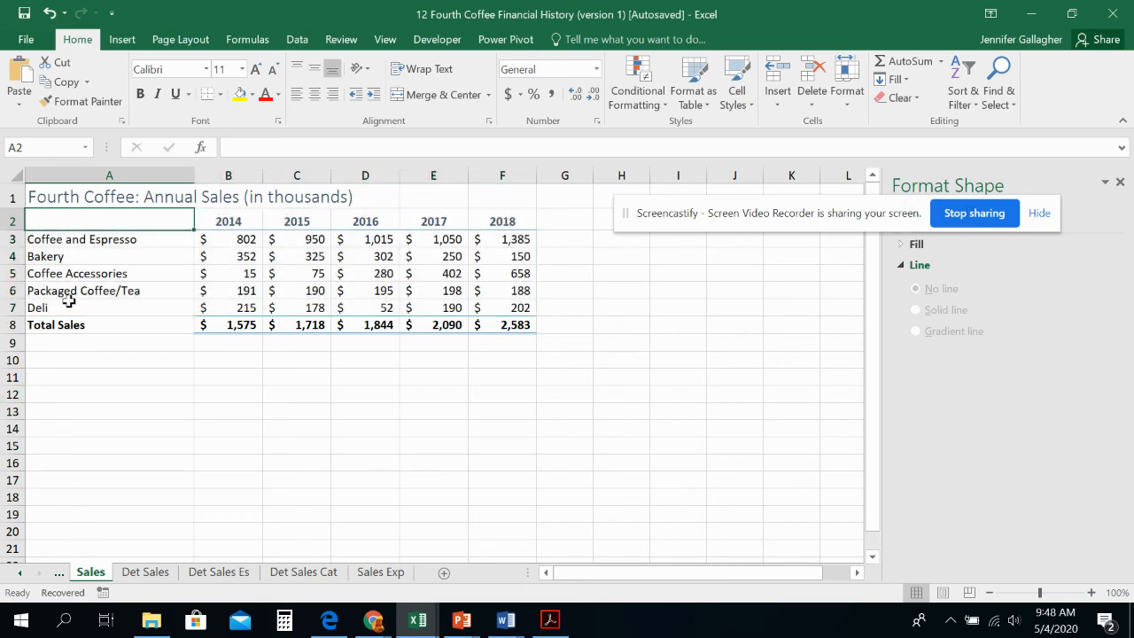
click(55, 239)
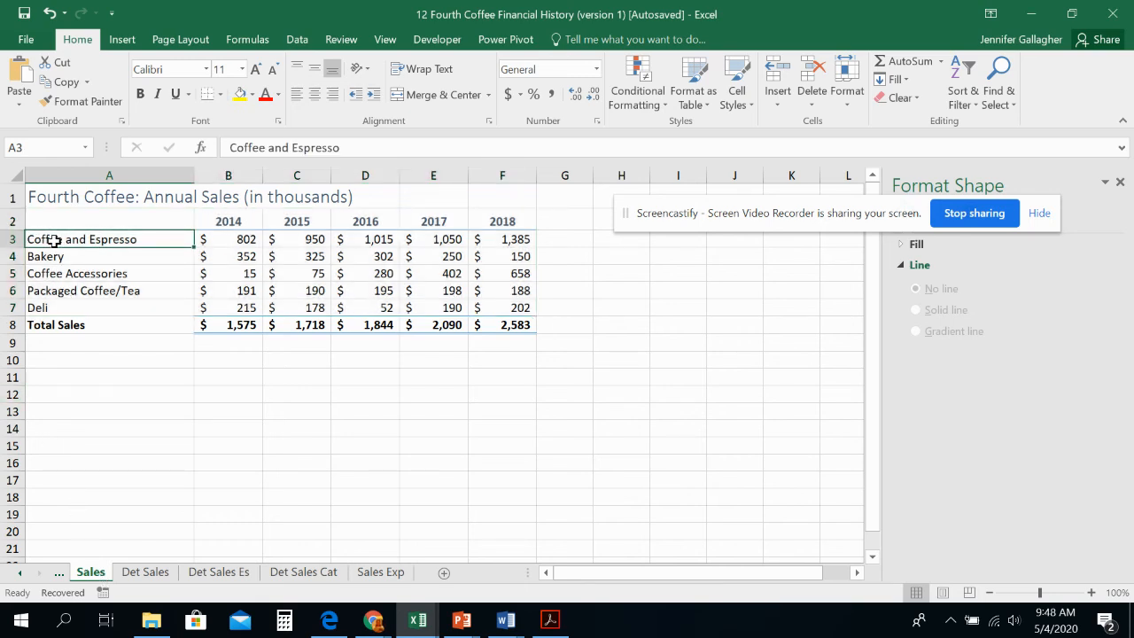
drag(55, 239, 500, 307)
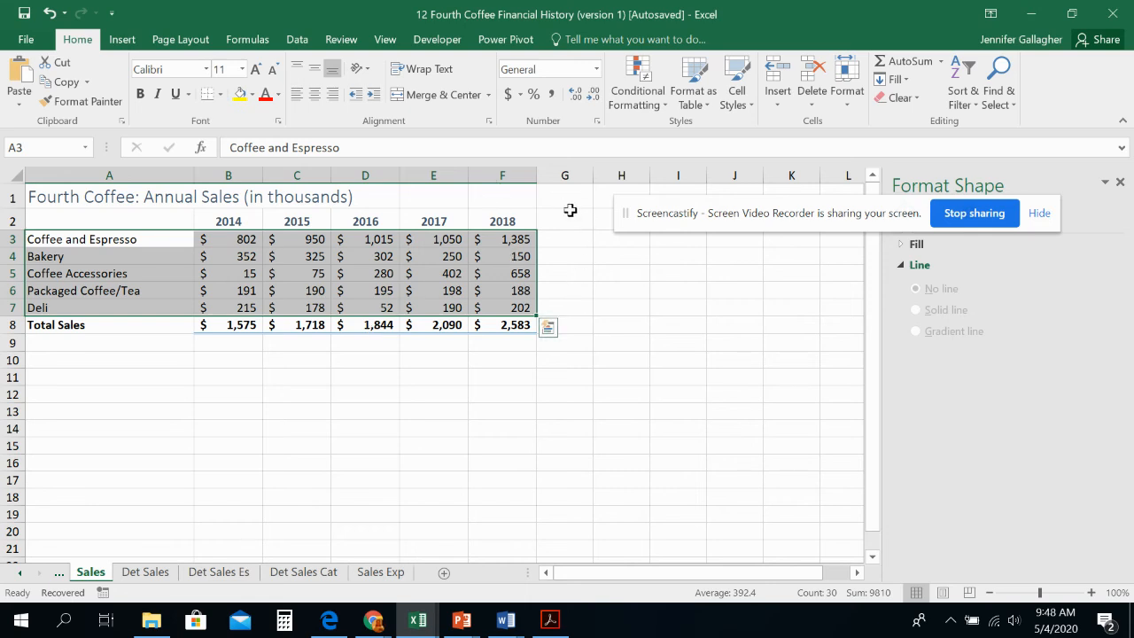
click(549, 333)
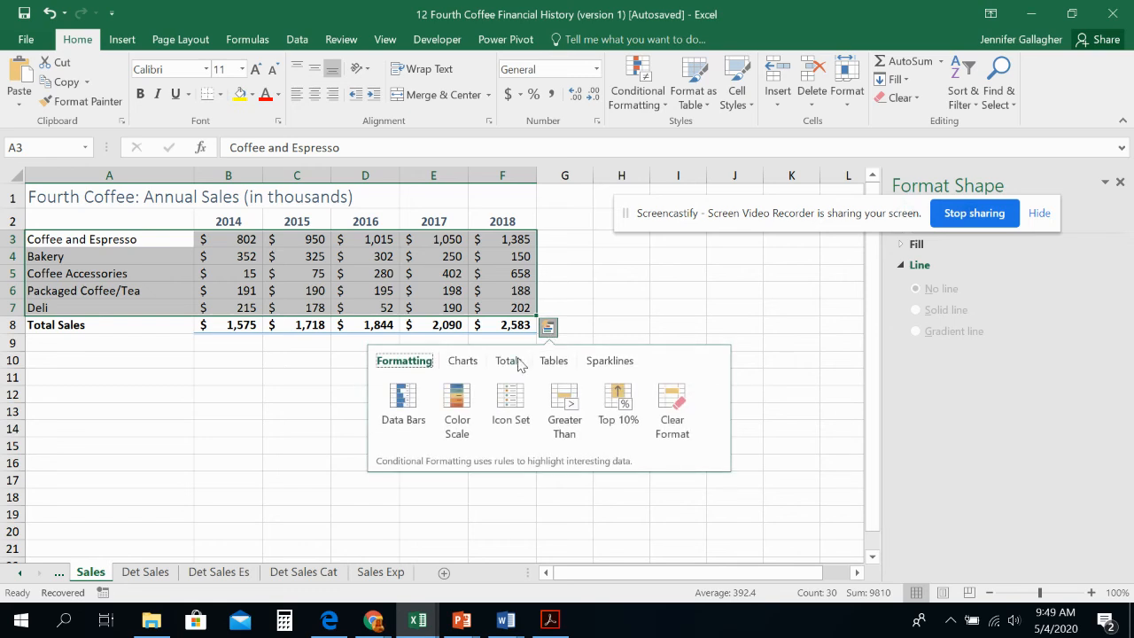
click(519, 362)
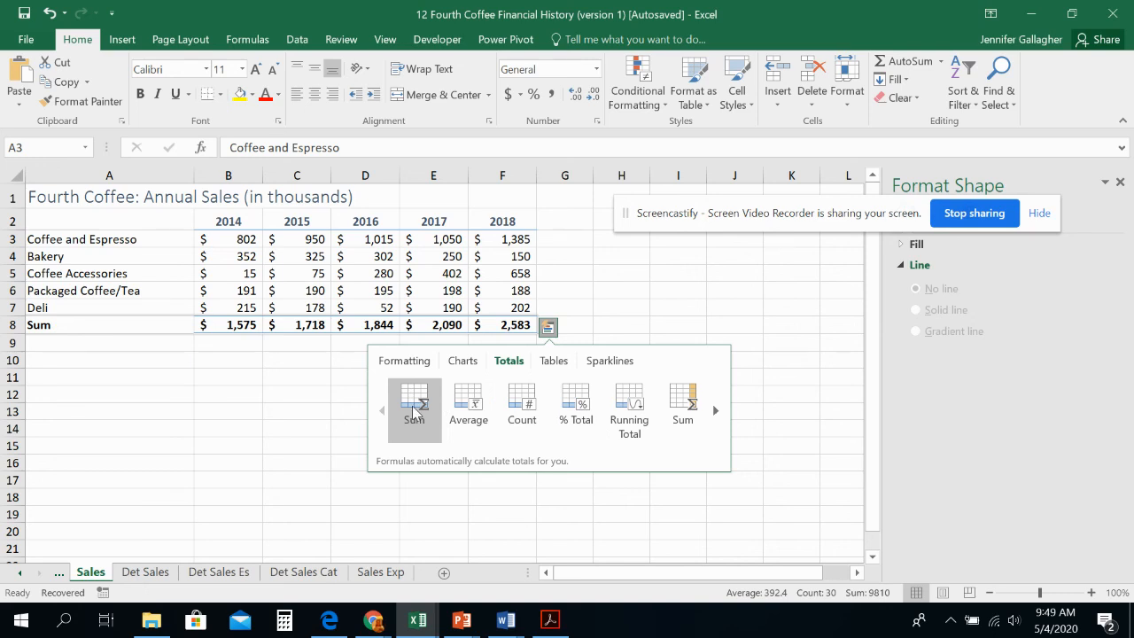
click(715, 412)
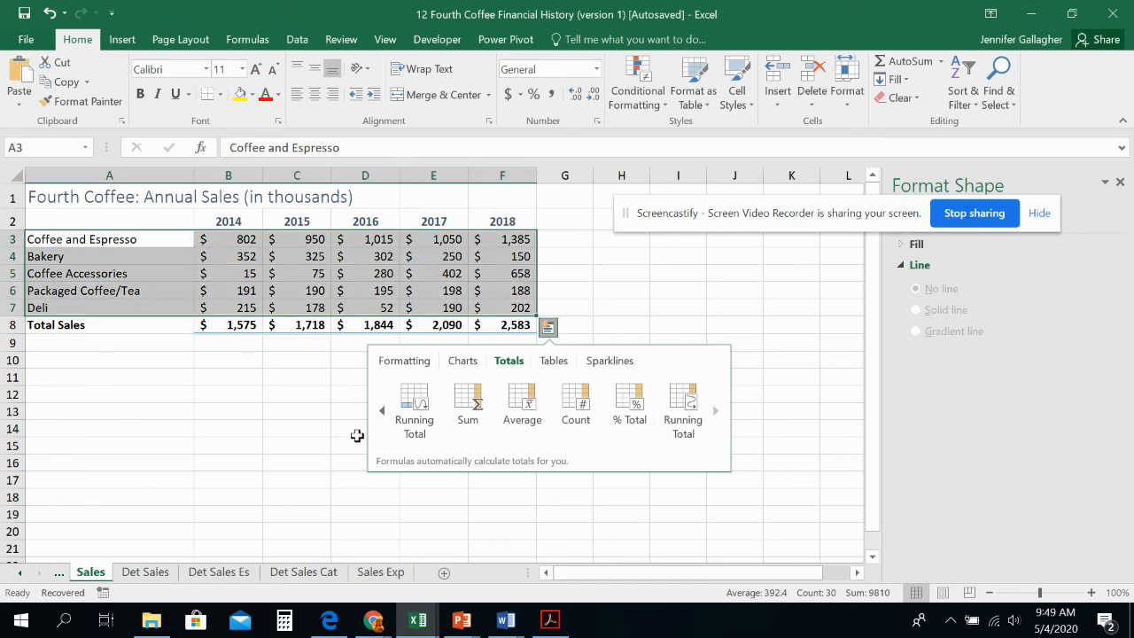
click(382, 410)
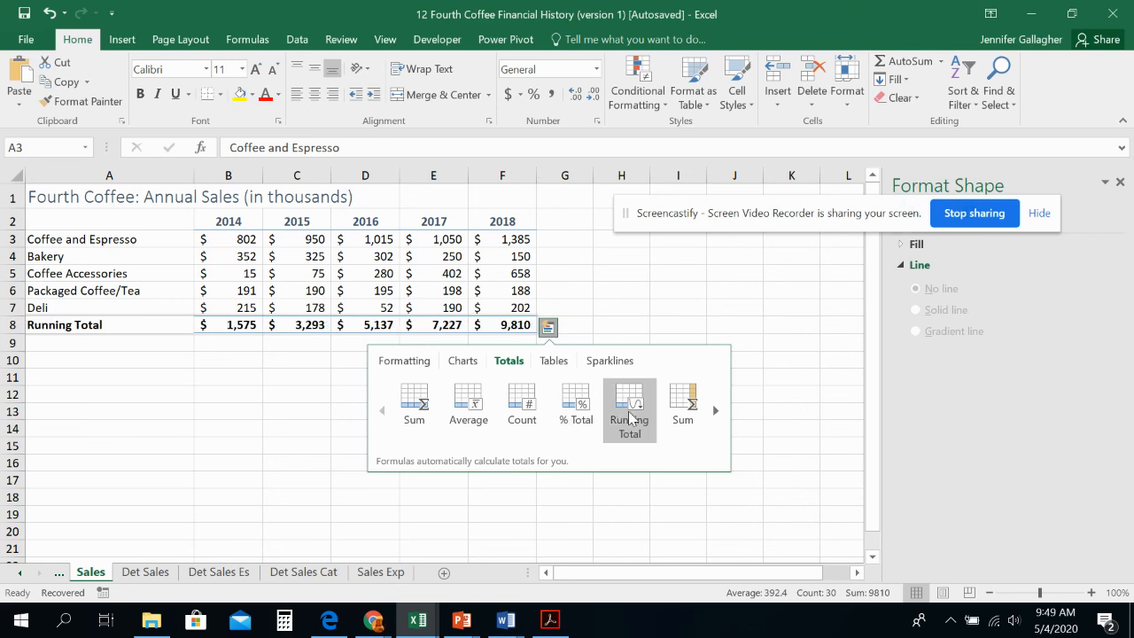
click(715, 412)
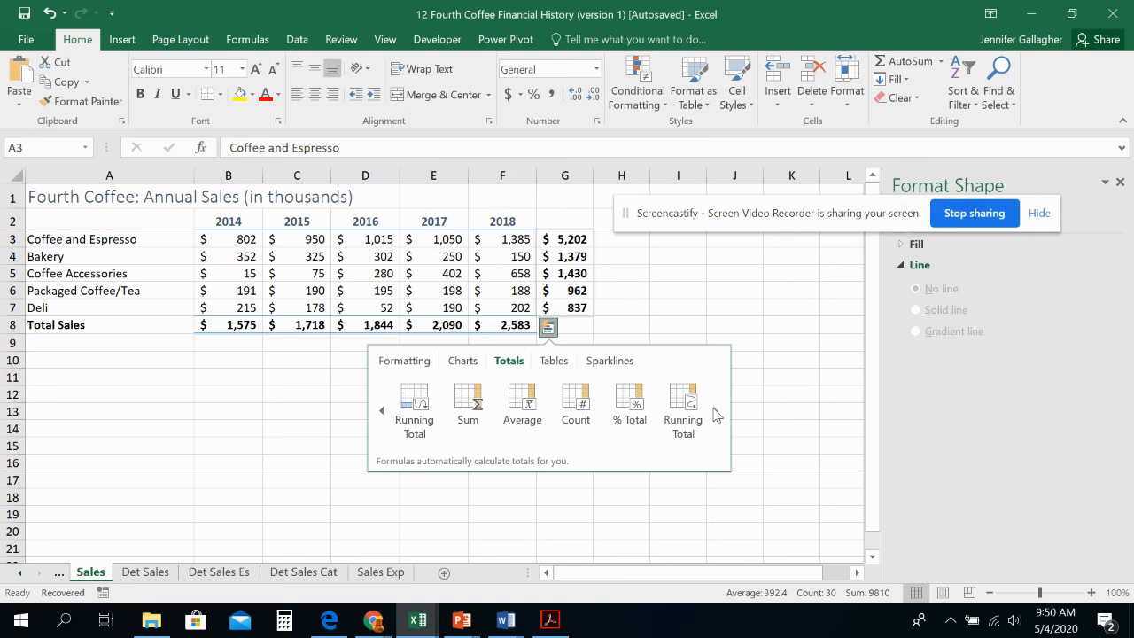
click(636, 420)
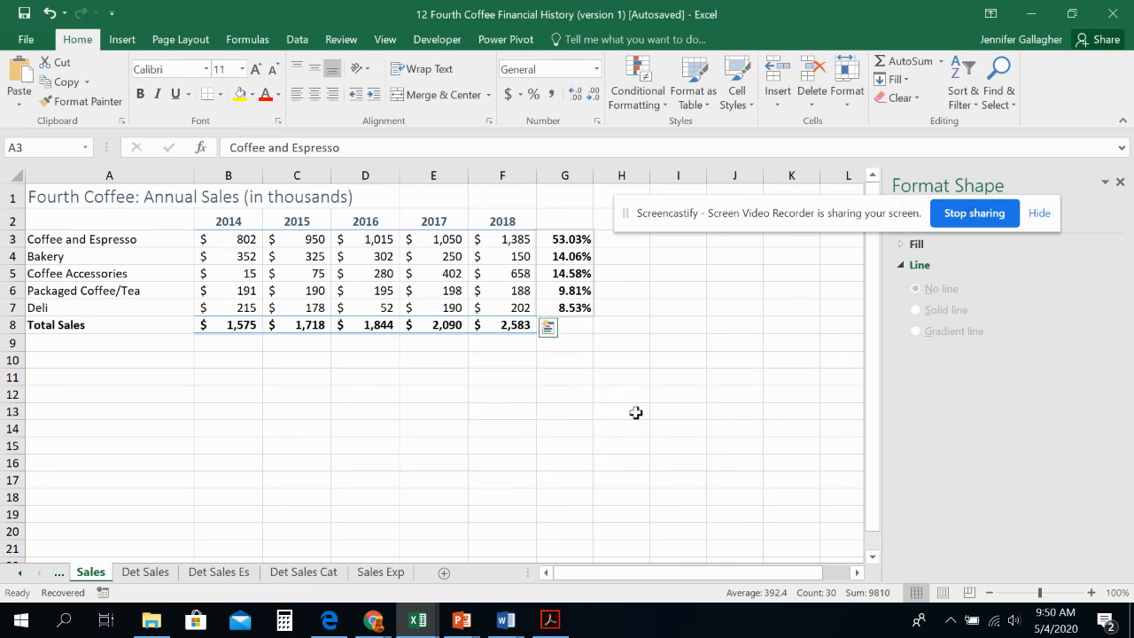
click(582, 276)
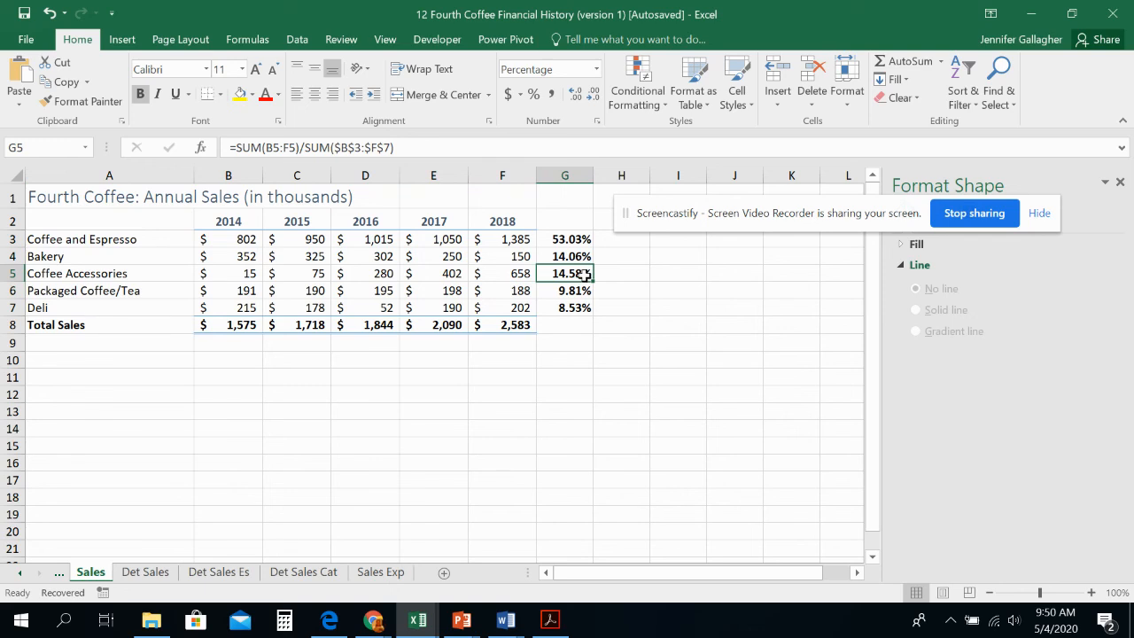
click(574, 240)
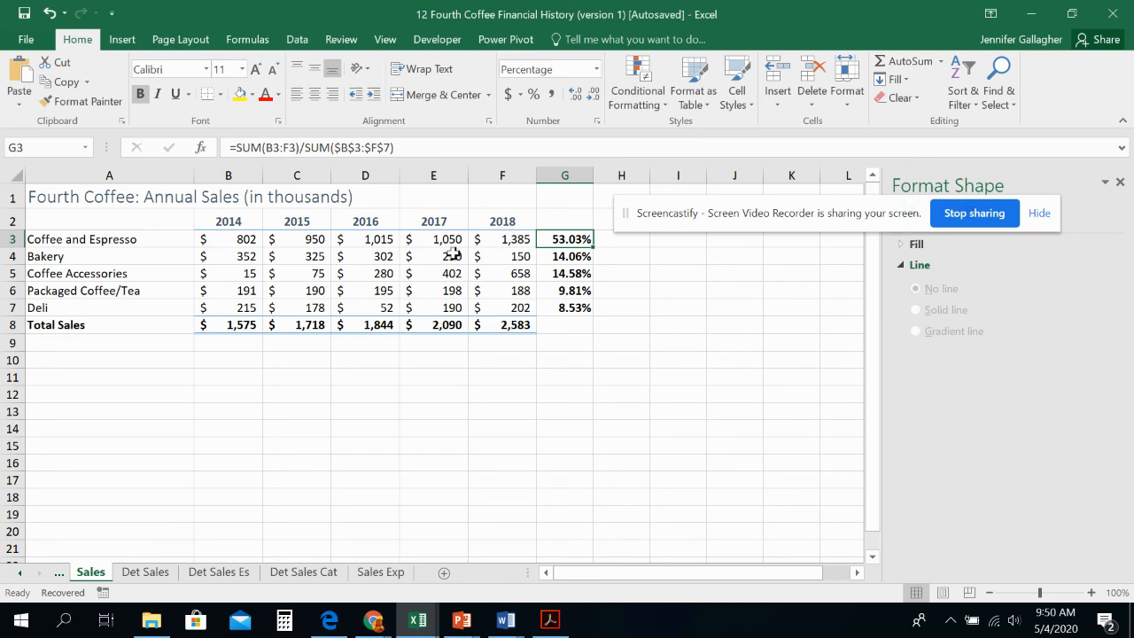
Step: Enter the column heading "Average" in cell G2 of the Sales sheet
click(579, 222)
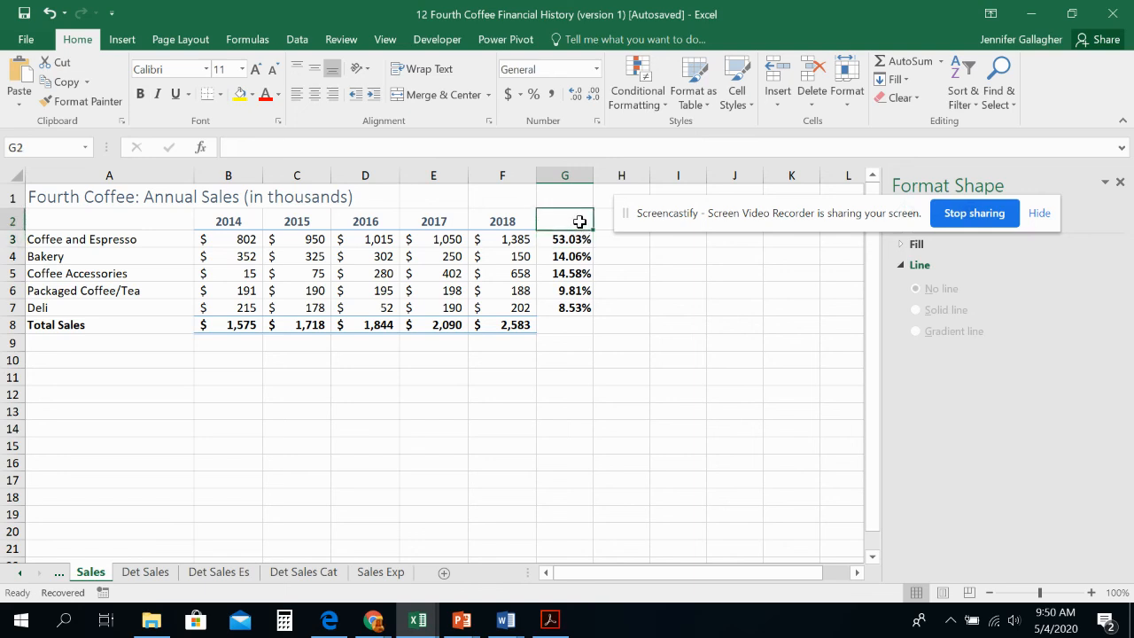
text(Average)
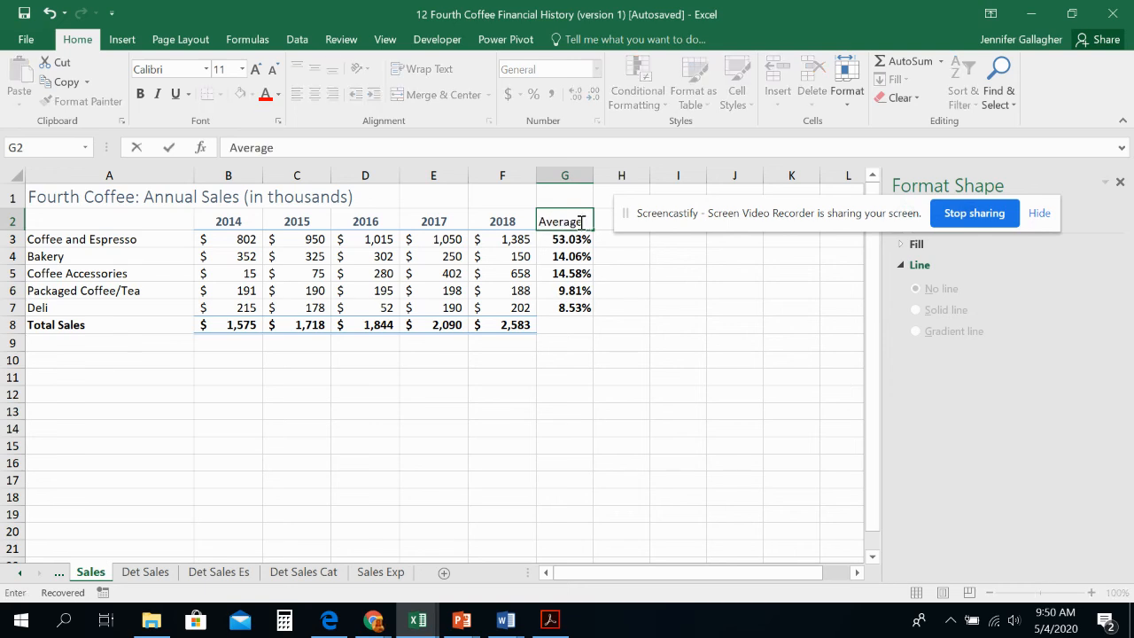
key(Return)
Step: Try the Heading 3 cell style on the "Average" heading in G2, and undo it
click(580, 221)
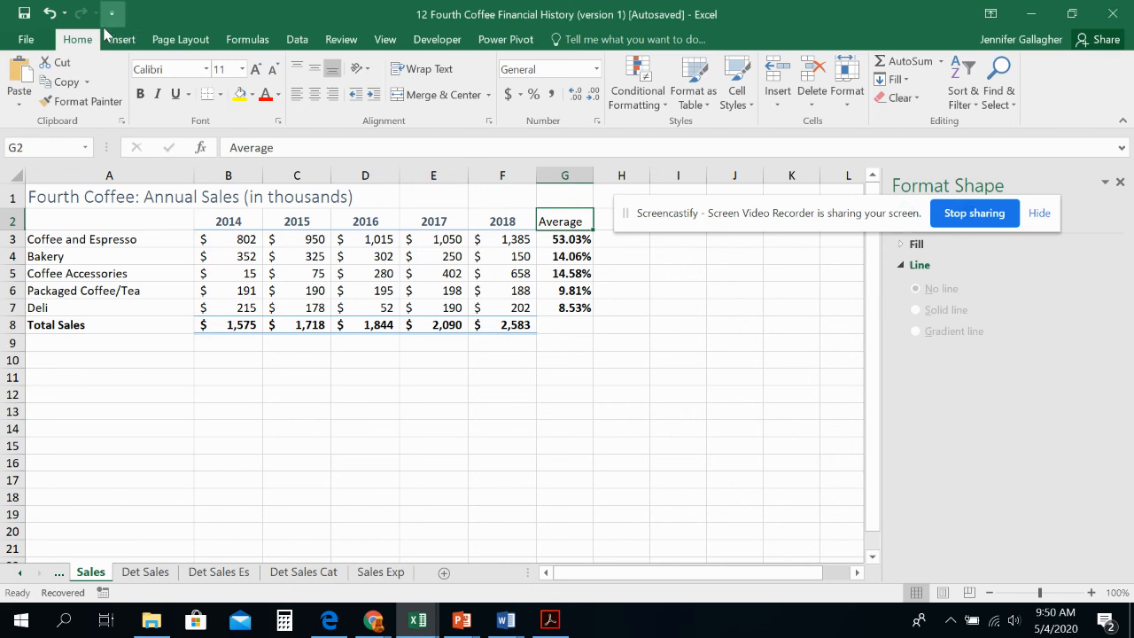
click(735, 96)
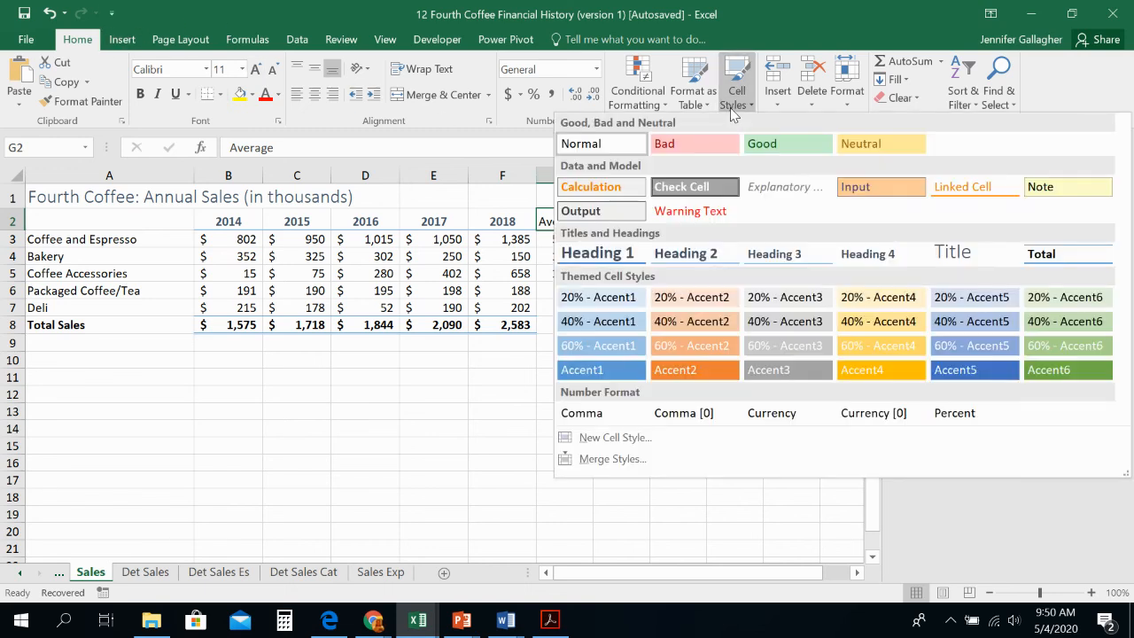
click(755, 256)
click(607, 340)
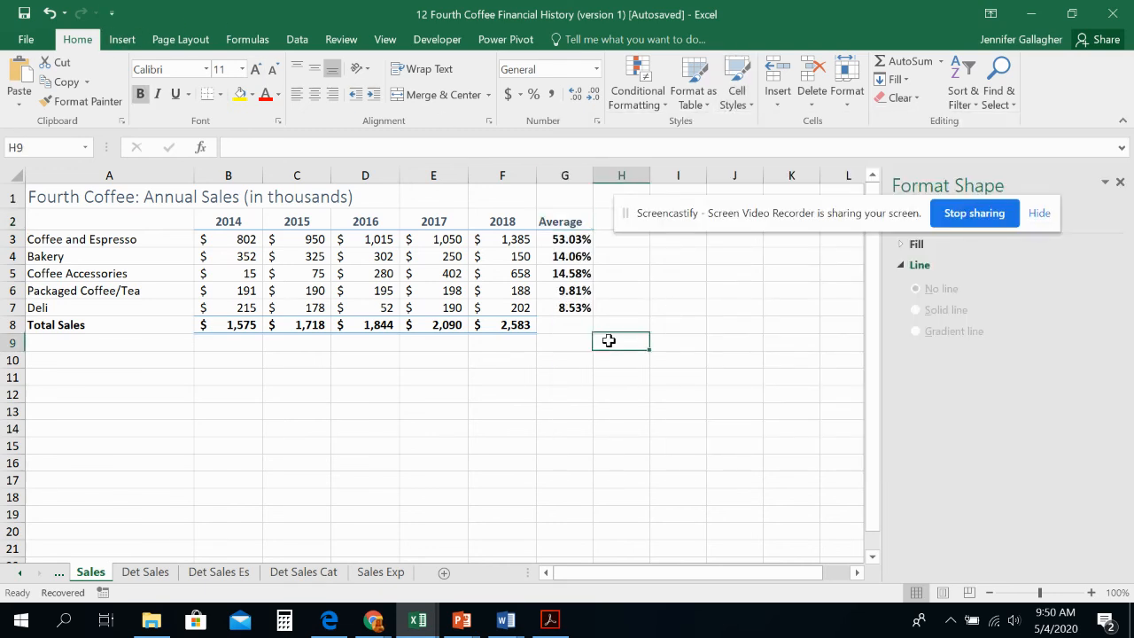
click(50, 13)
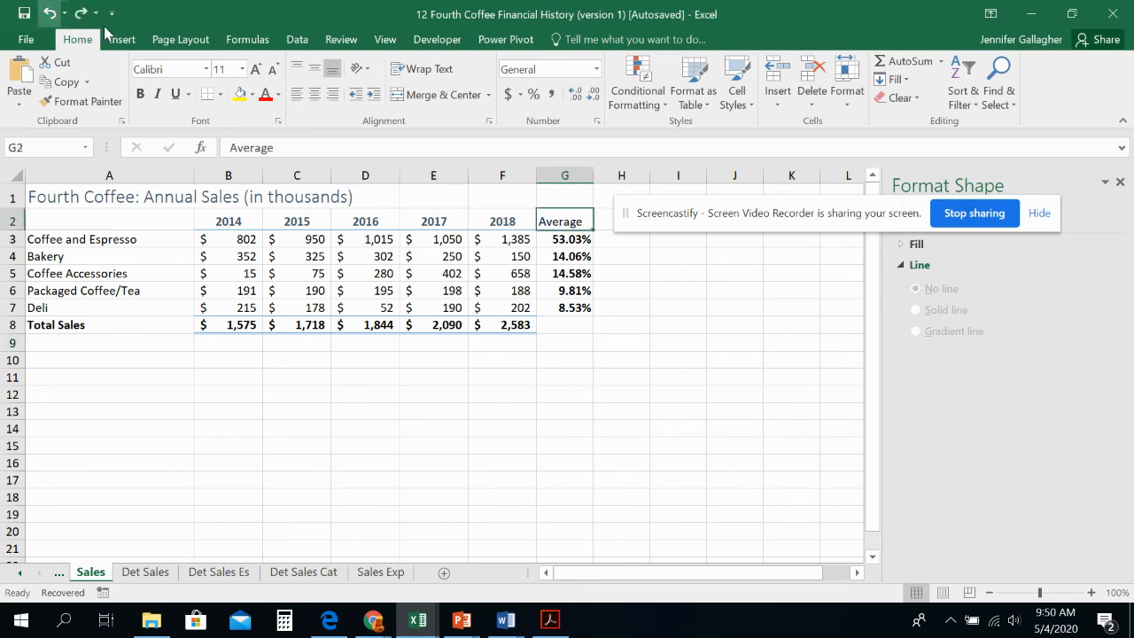
Step: Copy the formatting of the 2018 heading in F2 onto the "Average" heading in G2 with Format Painter
click(522, 217)
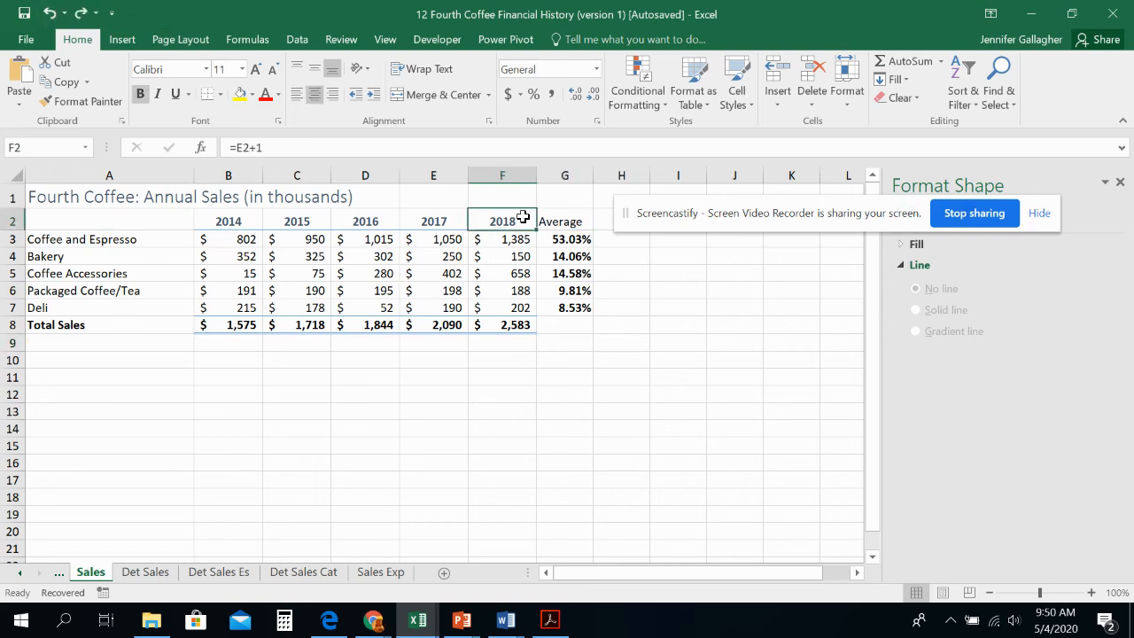
click(113, 103)
click(571, 222)
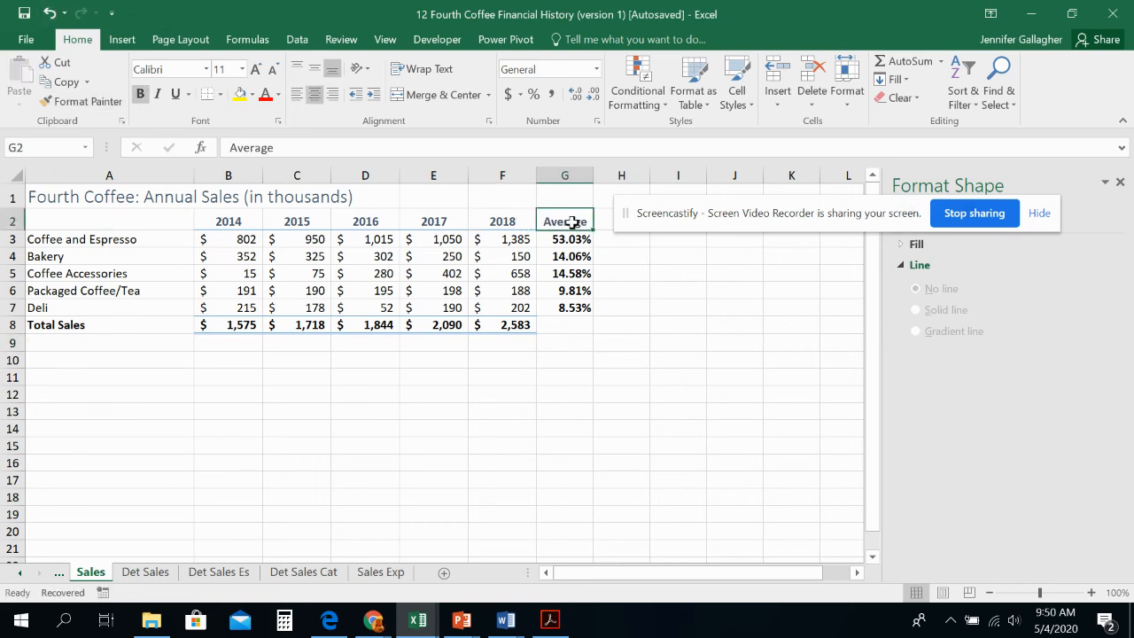
click(574, 372)
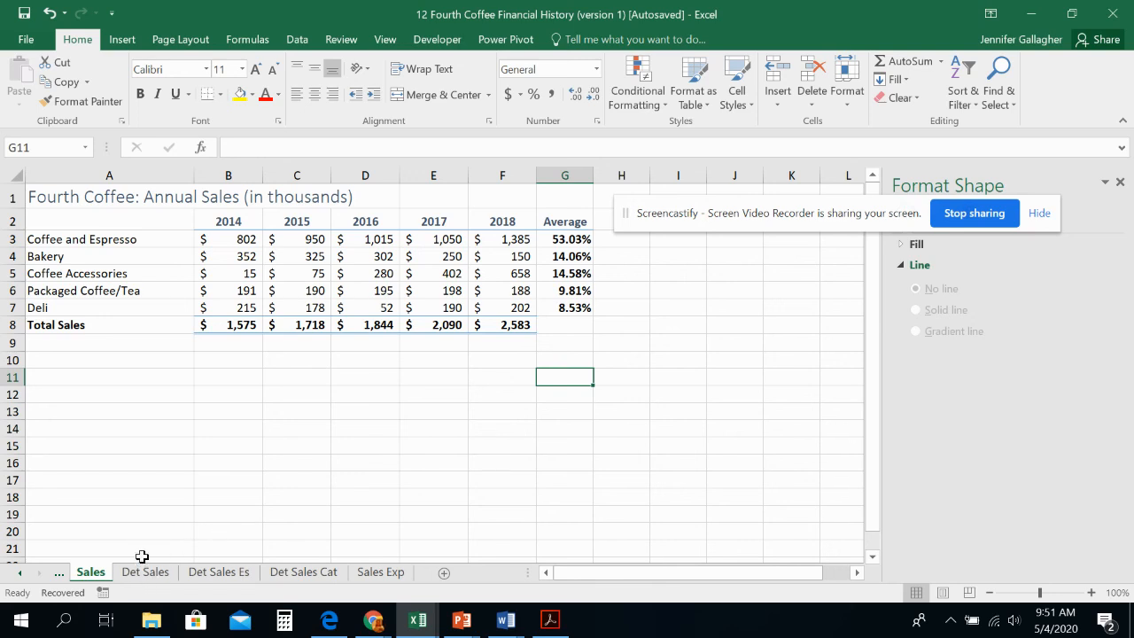
Step: Apply Color Scale conditional formatting to the yearly sales data, leaving out the Total Sales row and the Average column
drag(133, 239, 501, 306)
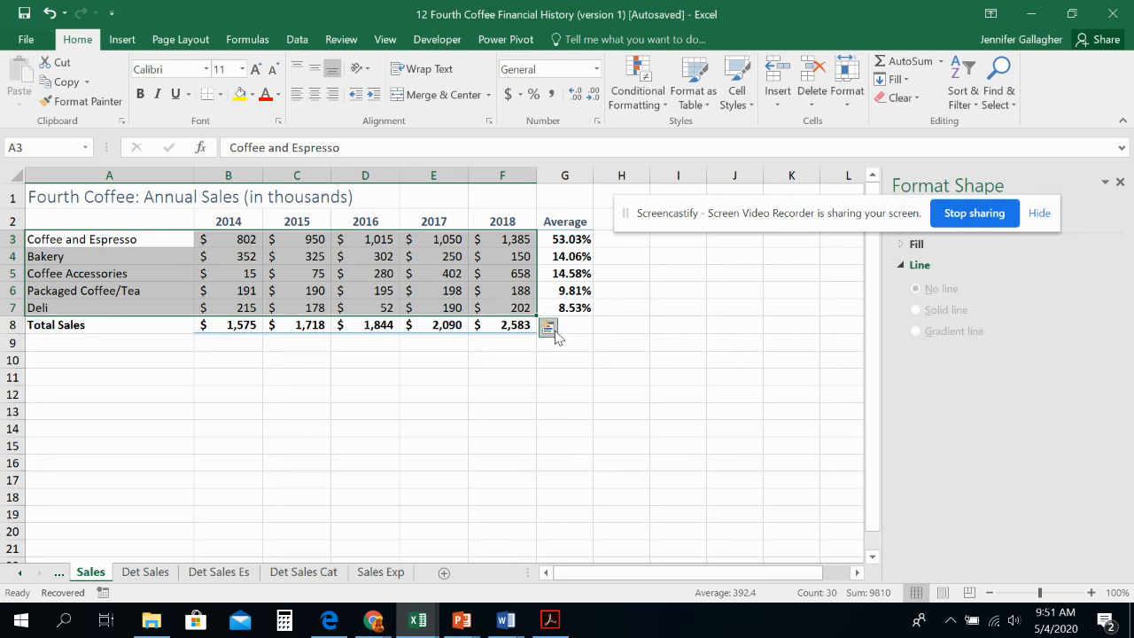
click(548, 327)
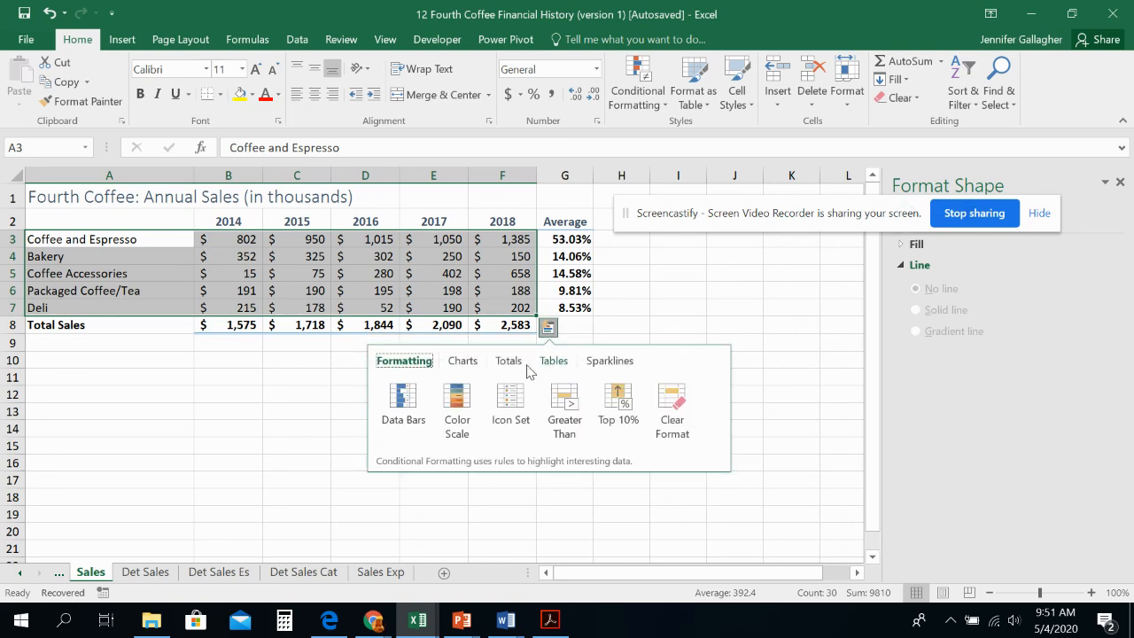
click(422, 366)
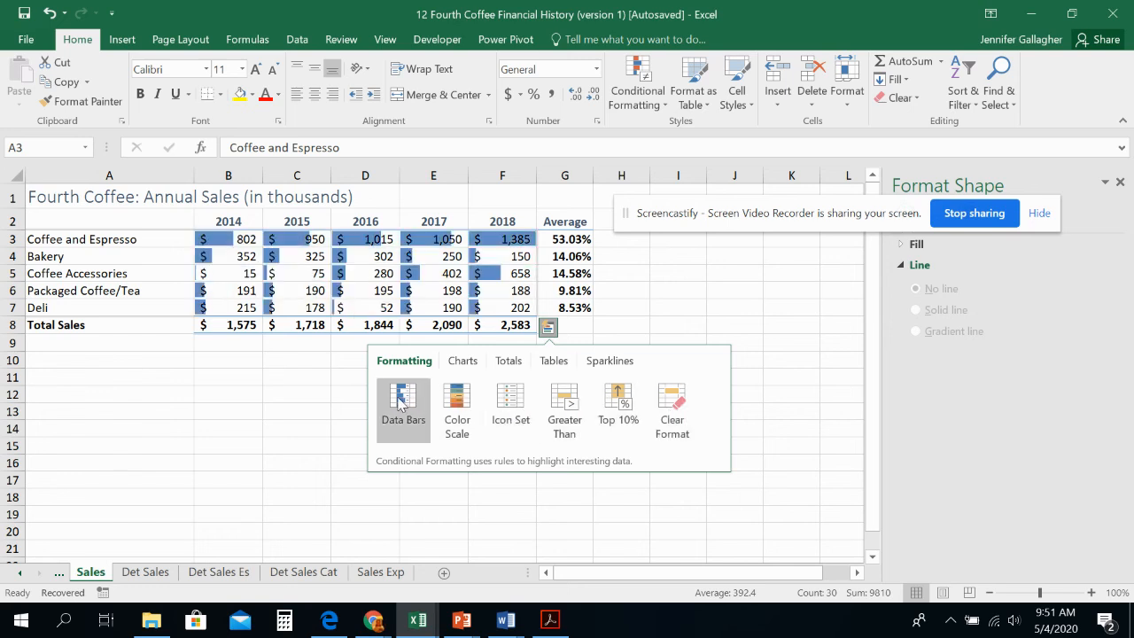
click(458, 401)
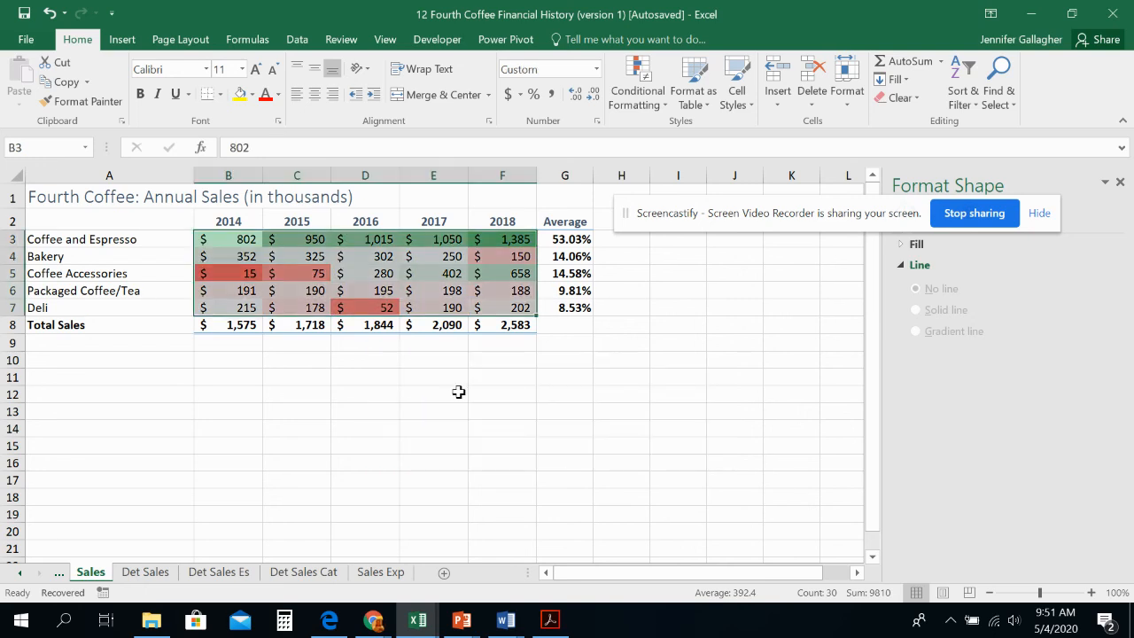
click(417, 446)
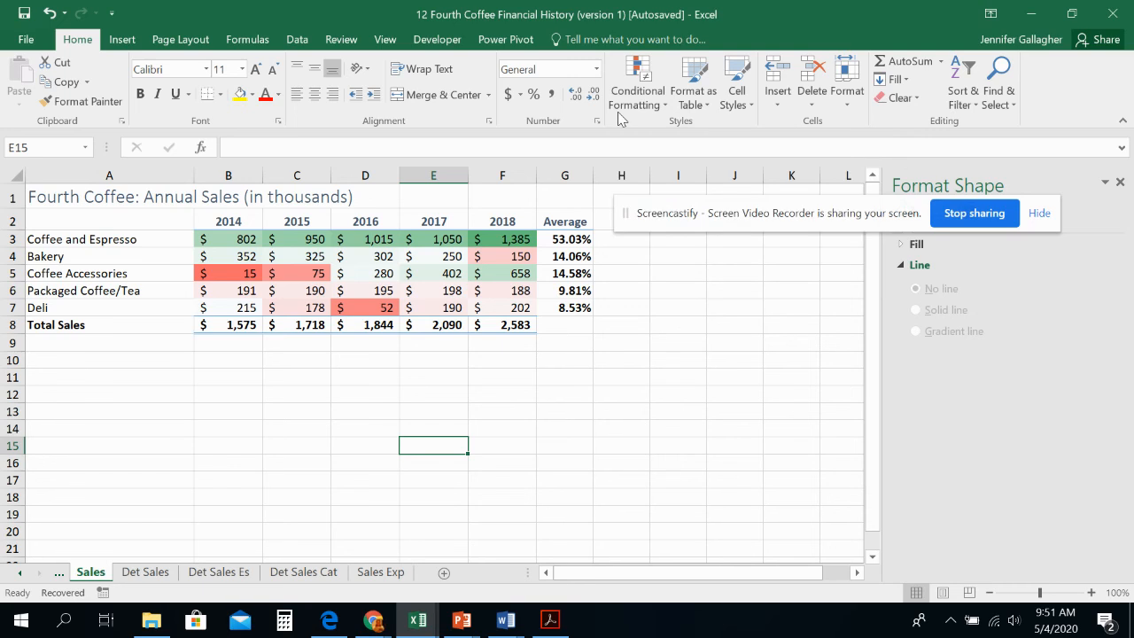
click(124, 39)
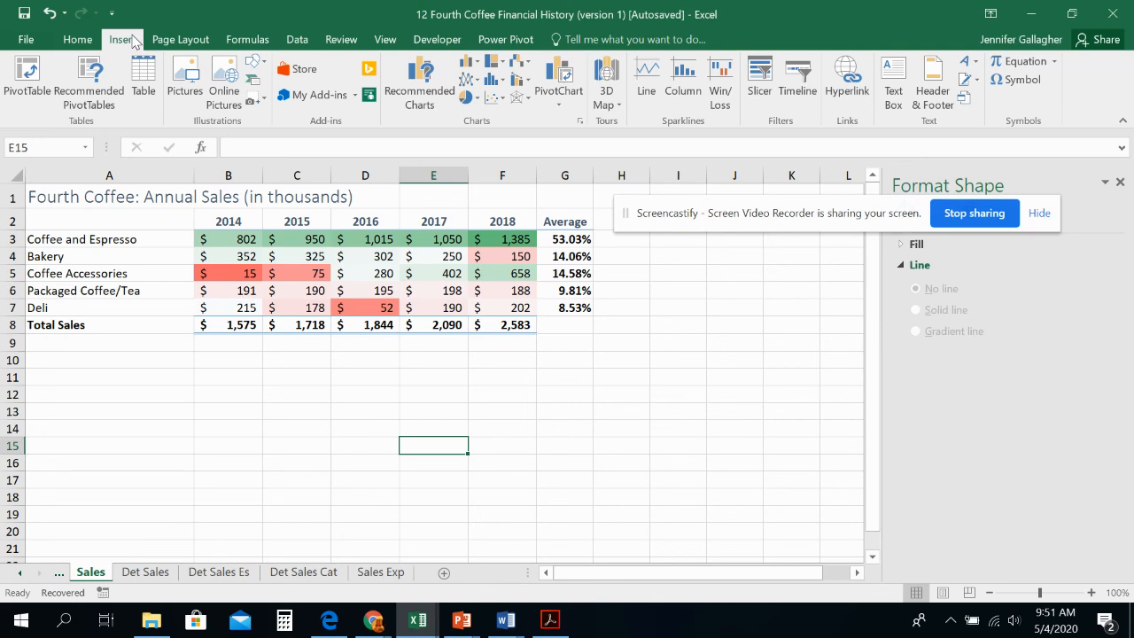
click(79, 41)
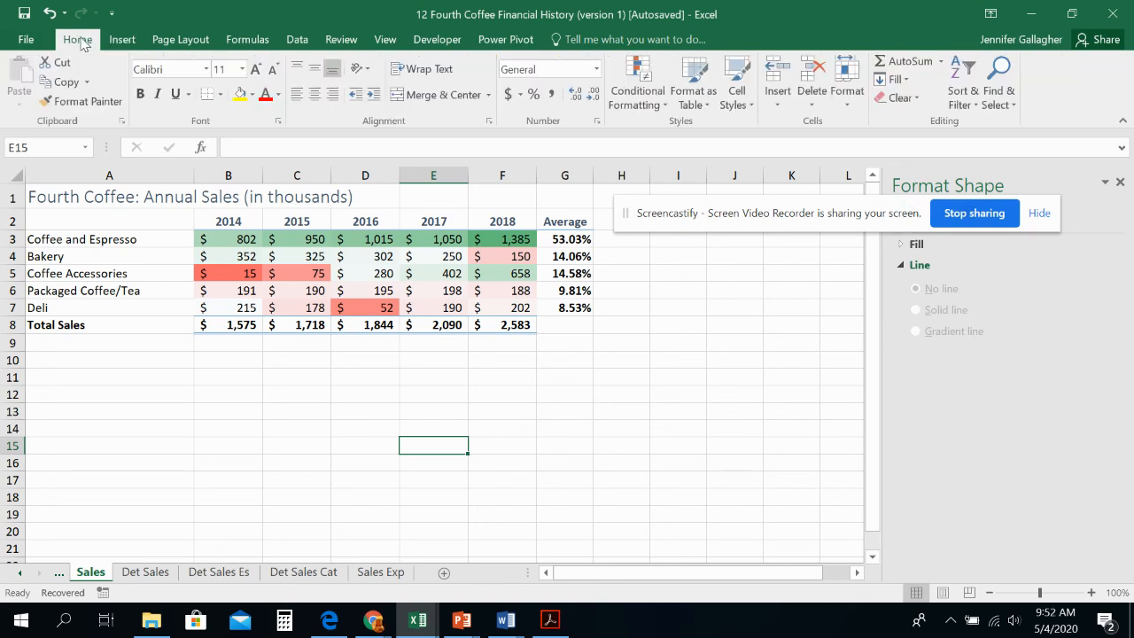